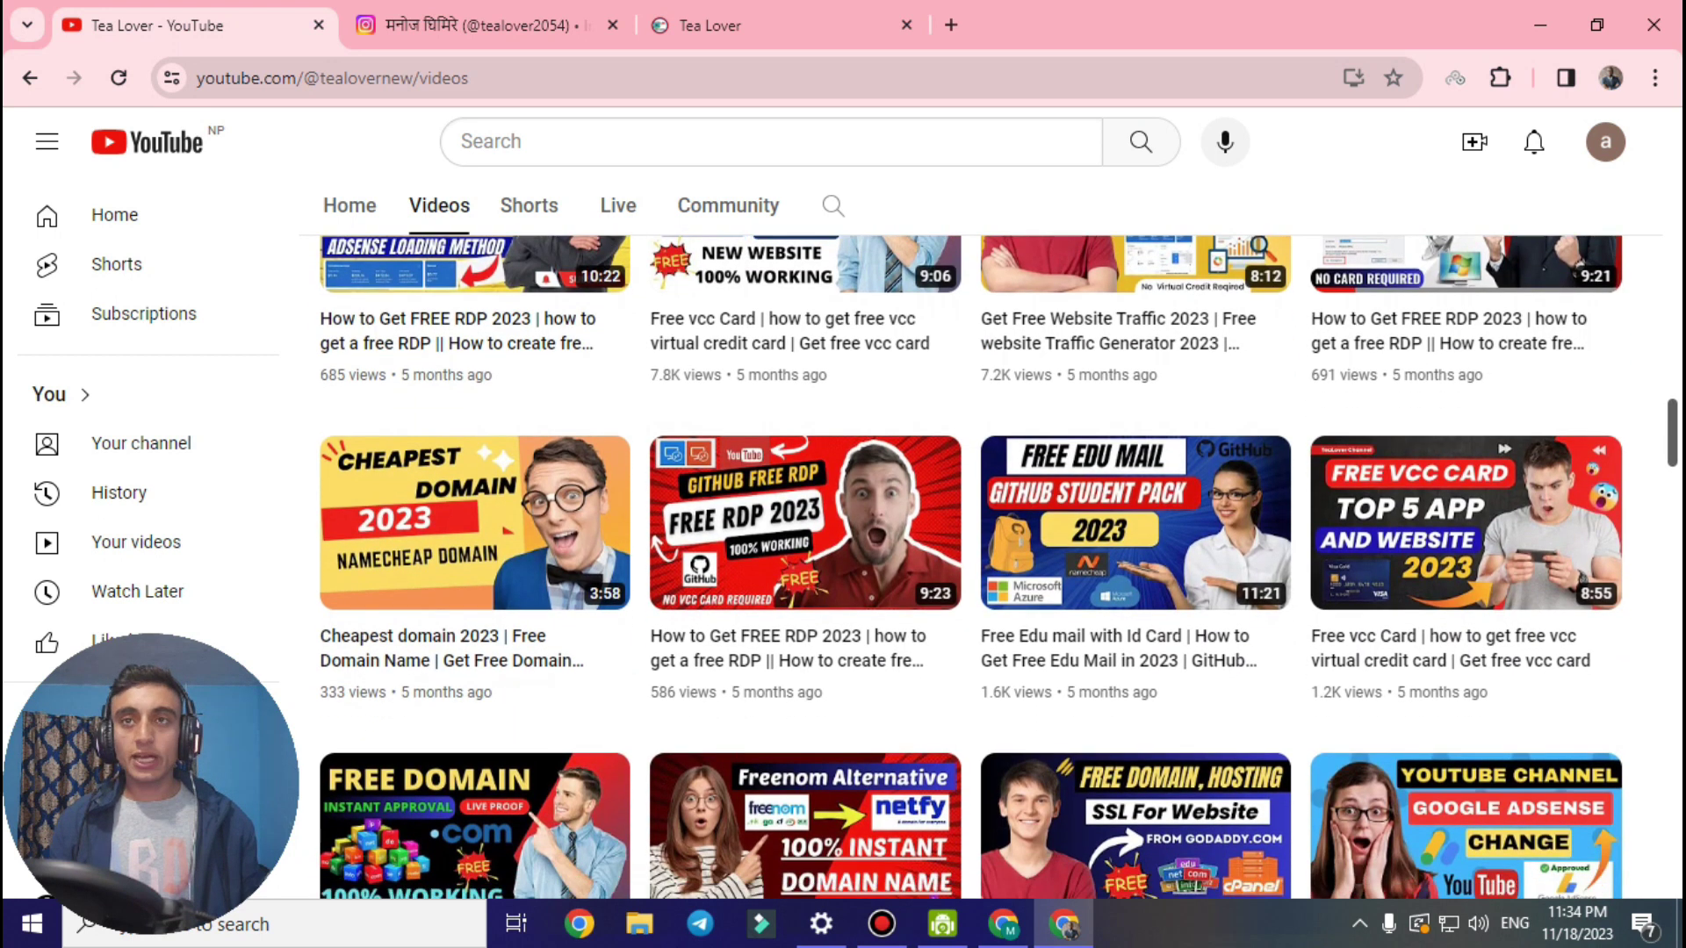
Scroll down the current page, then switch to the Tea Lover Instagram profile with 24 posts and 1,235 followers.
scroll(966, 526, "down", 3)
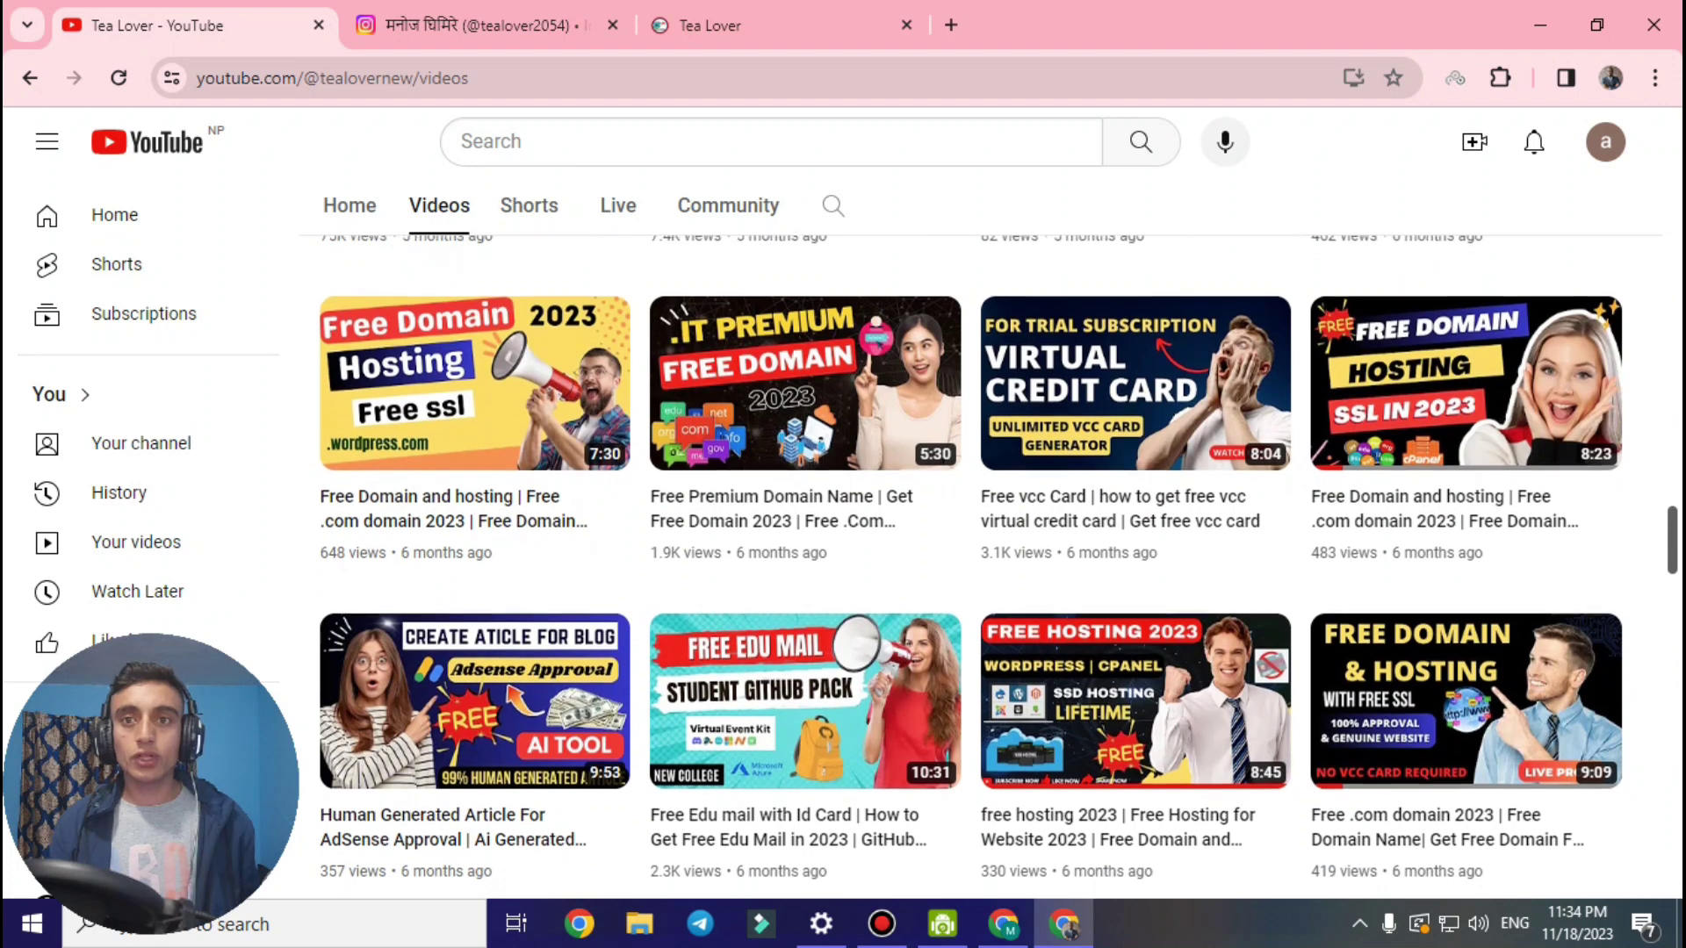
scroll(970, 562, "down", 1)
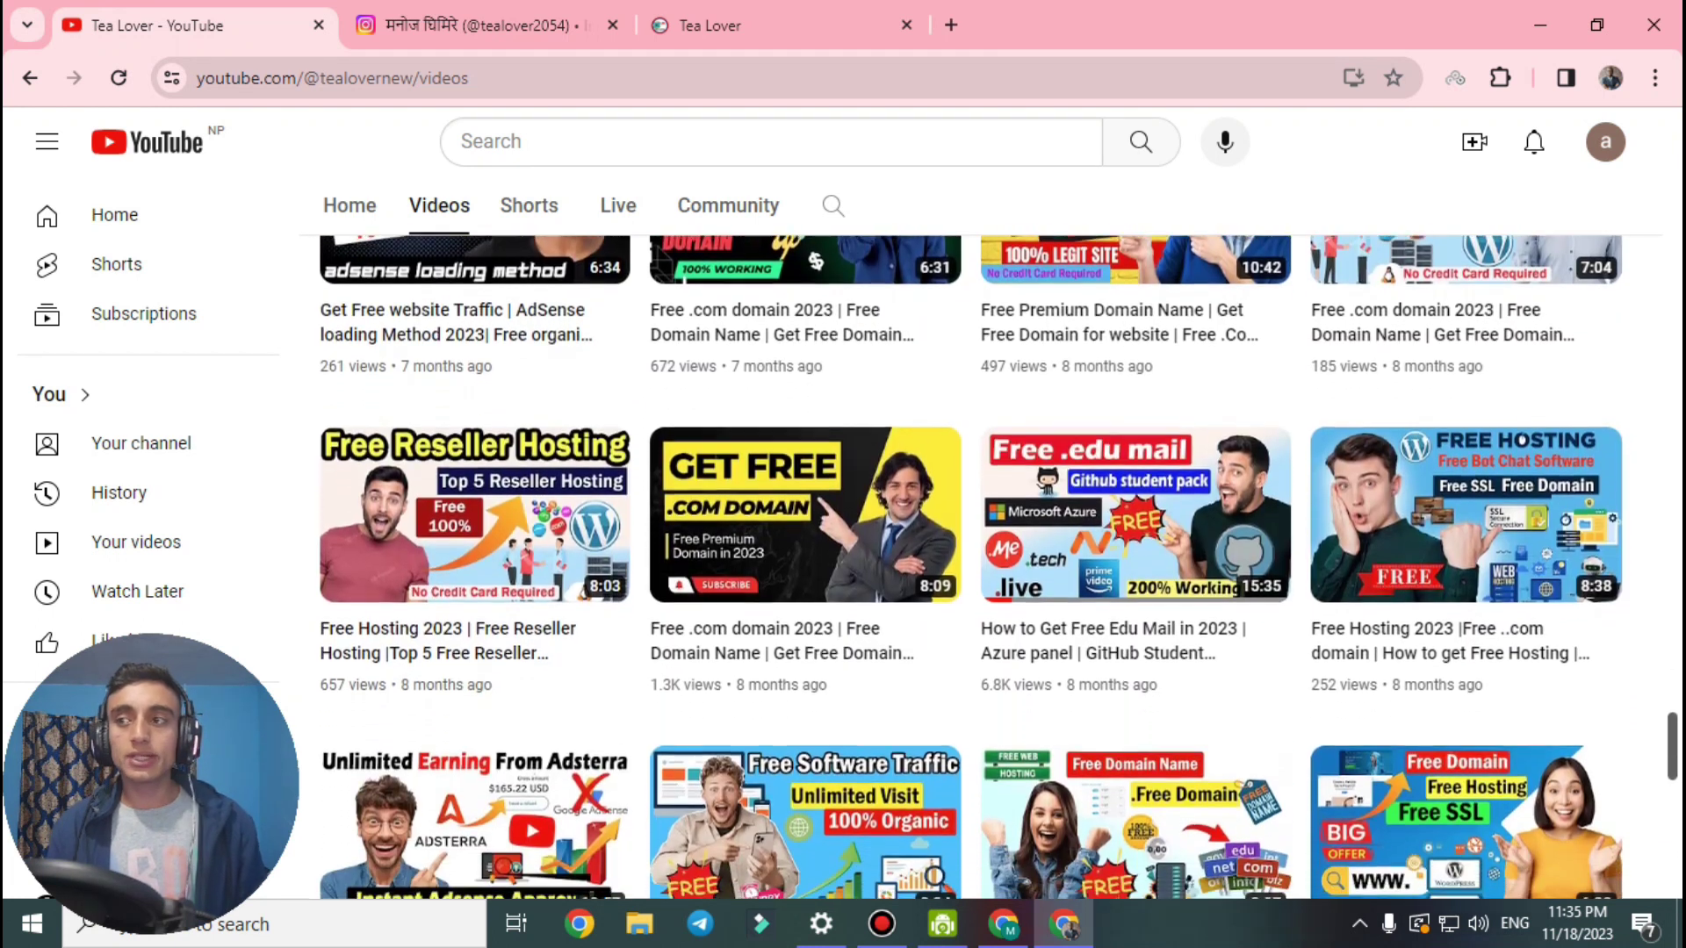
scroll(970, 562, "down", 1)
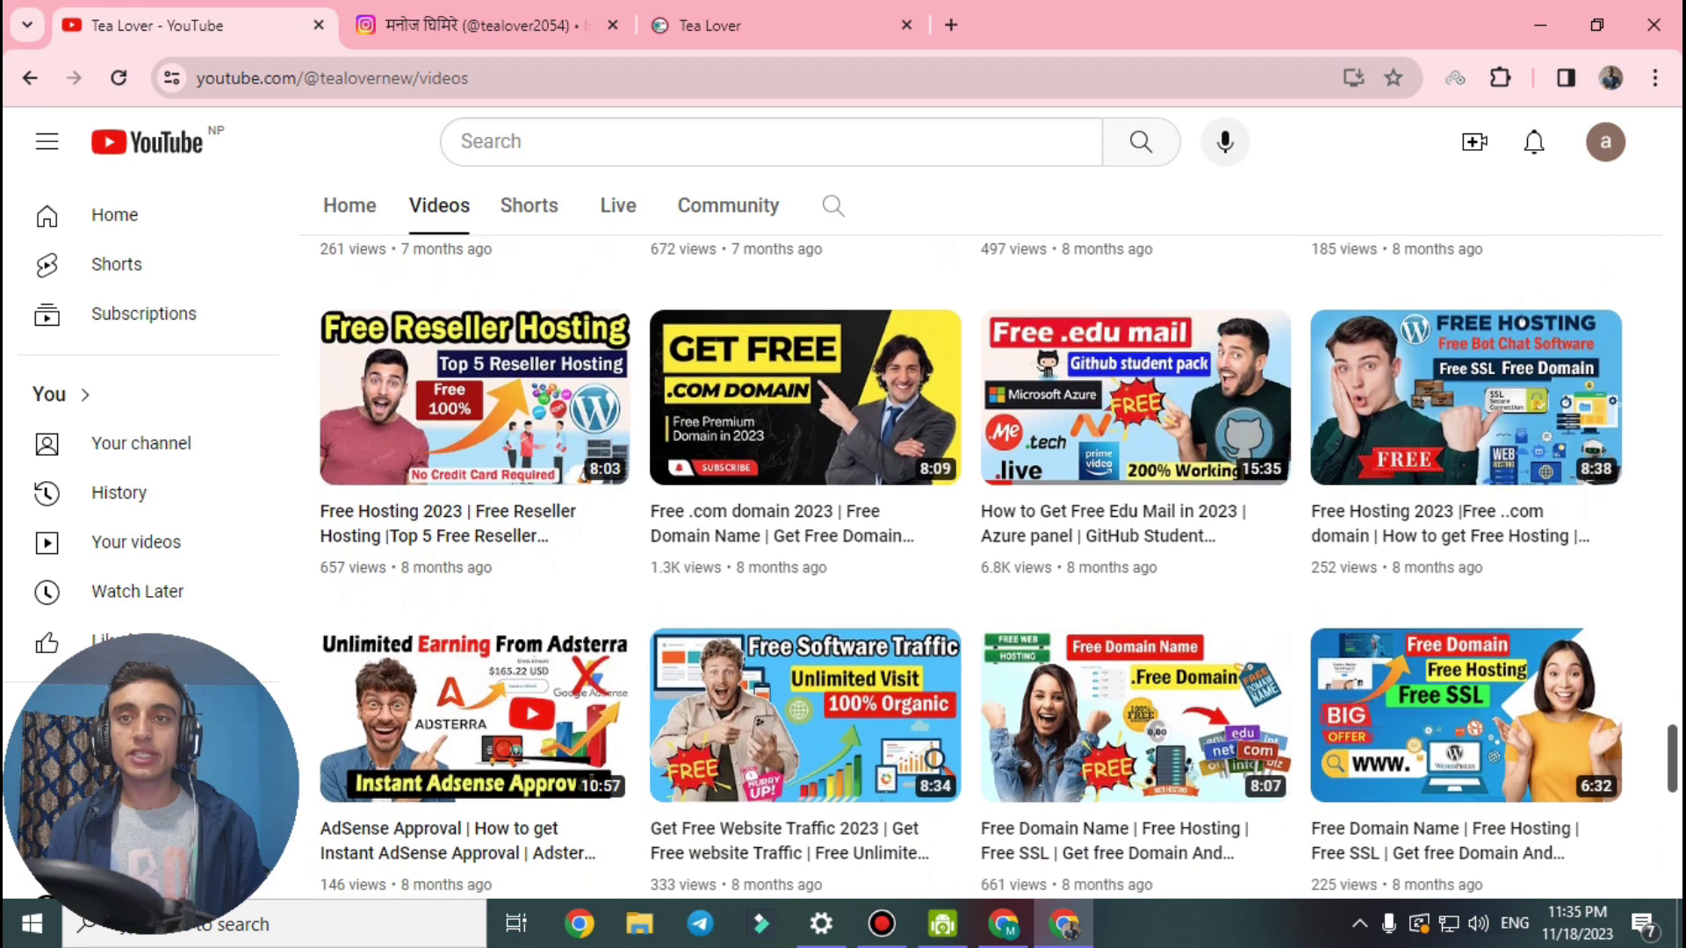
scroll(970, 562, "down", 3)
scroll(971, 562, "down", 4)
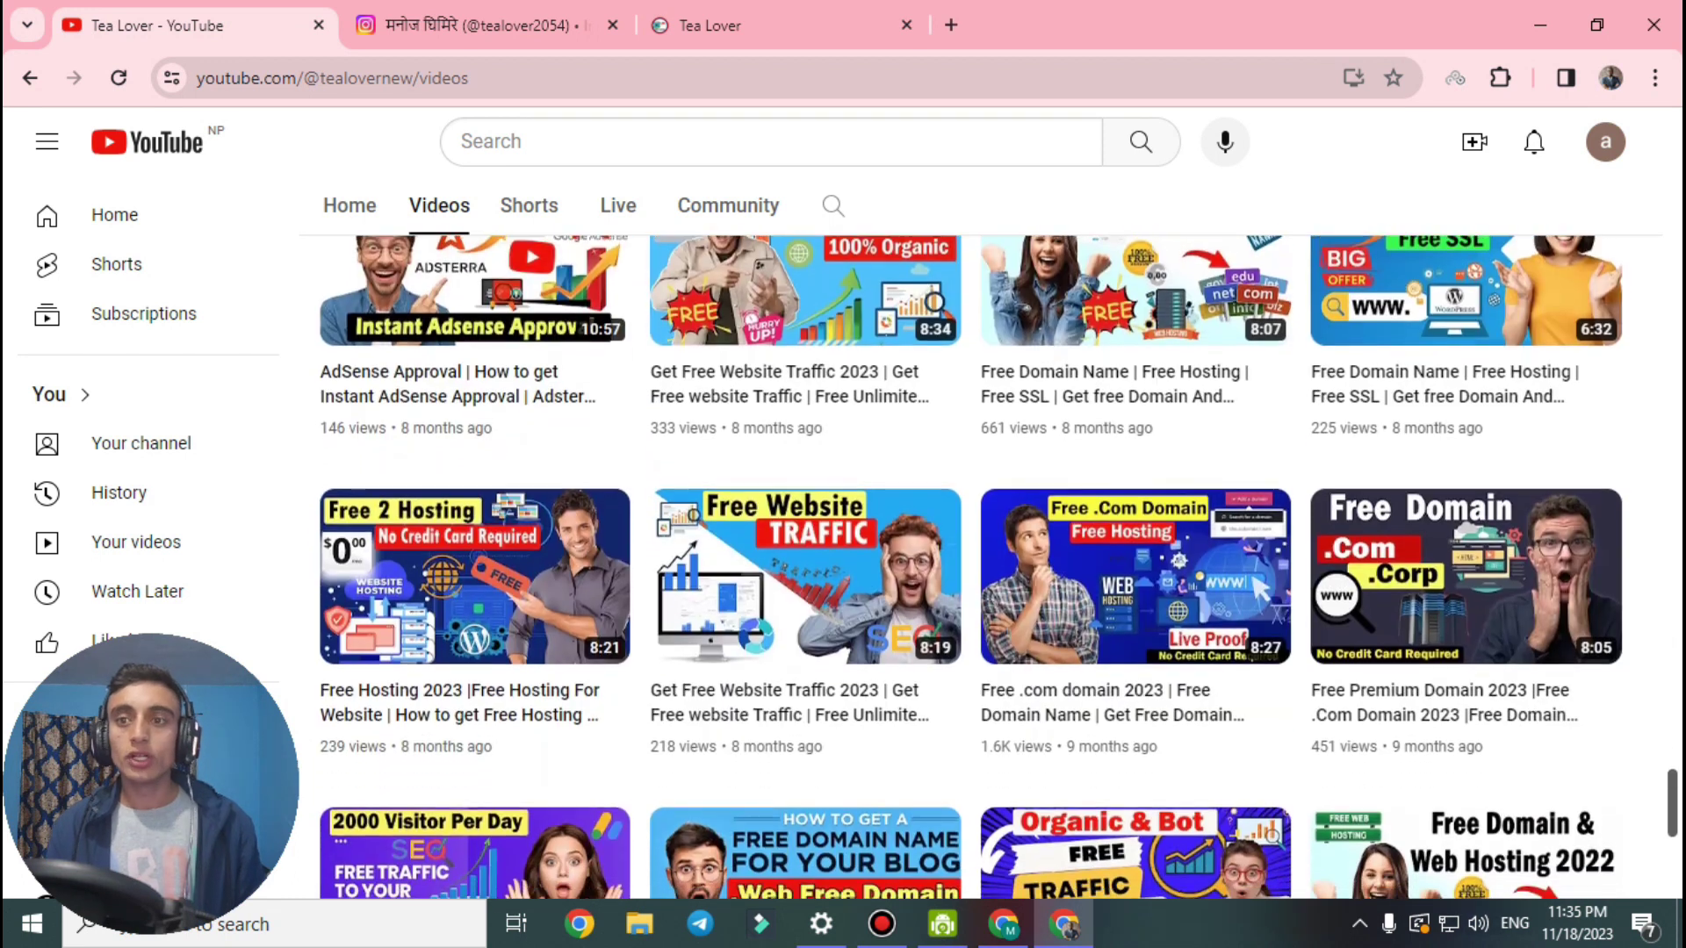
scroll(970, 561, "down", 1)
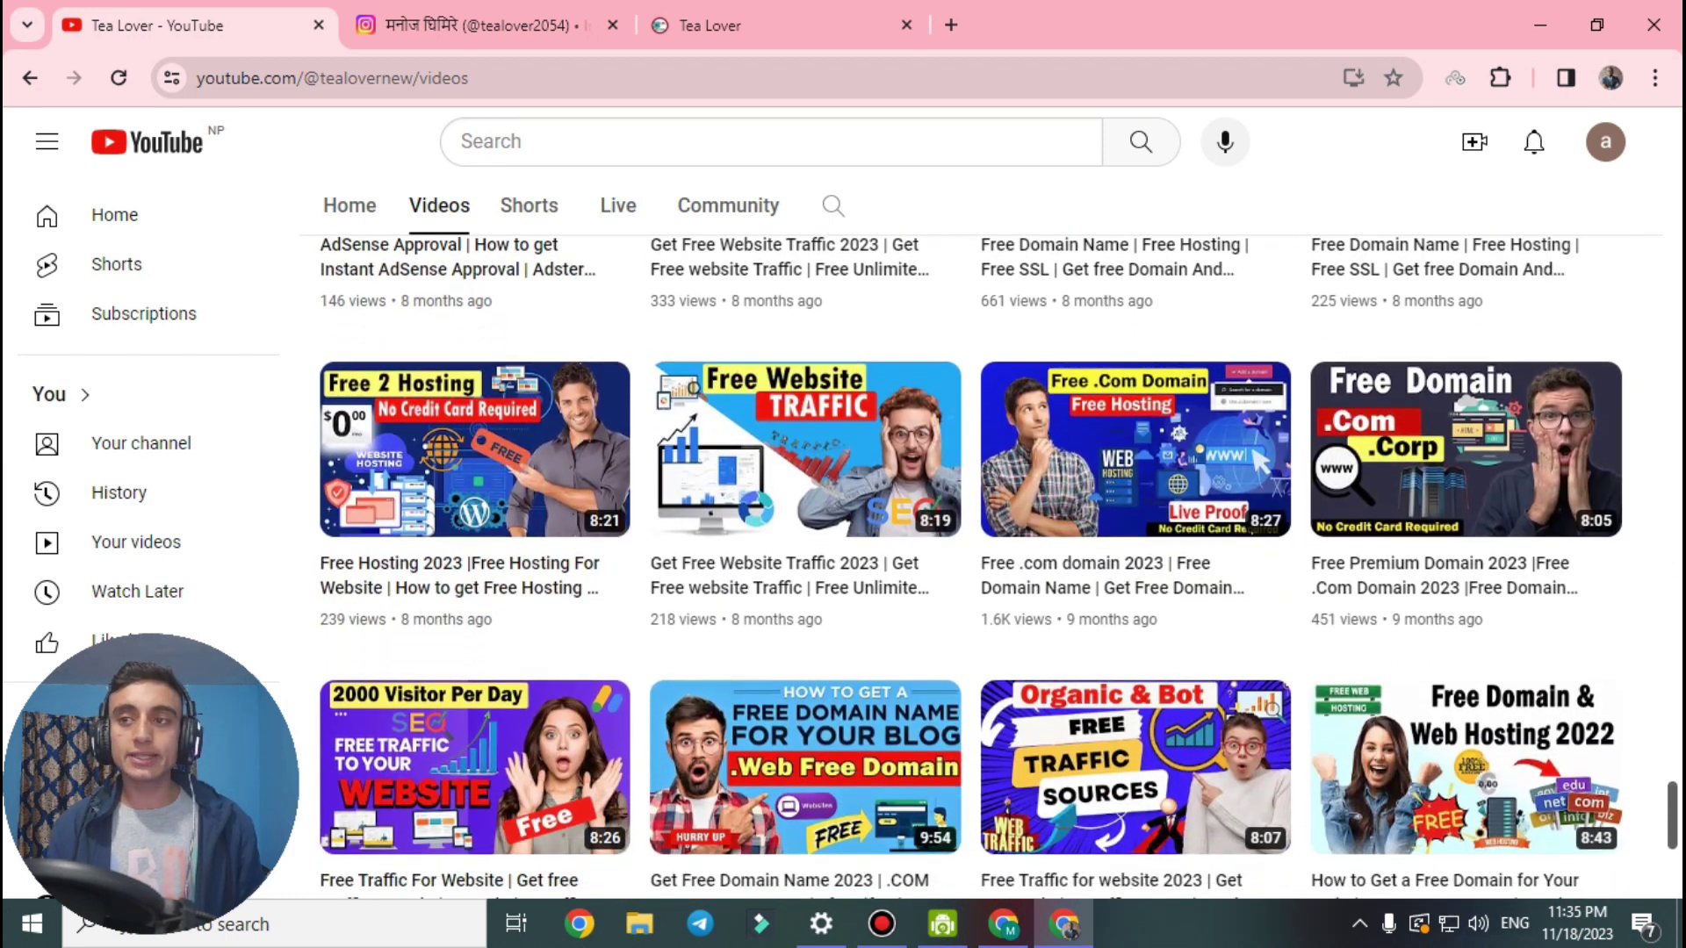
scroll(948, 404, "down", 2)
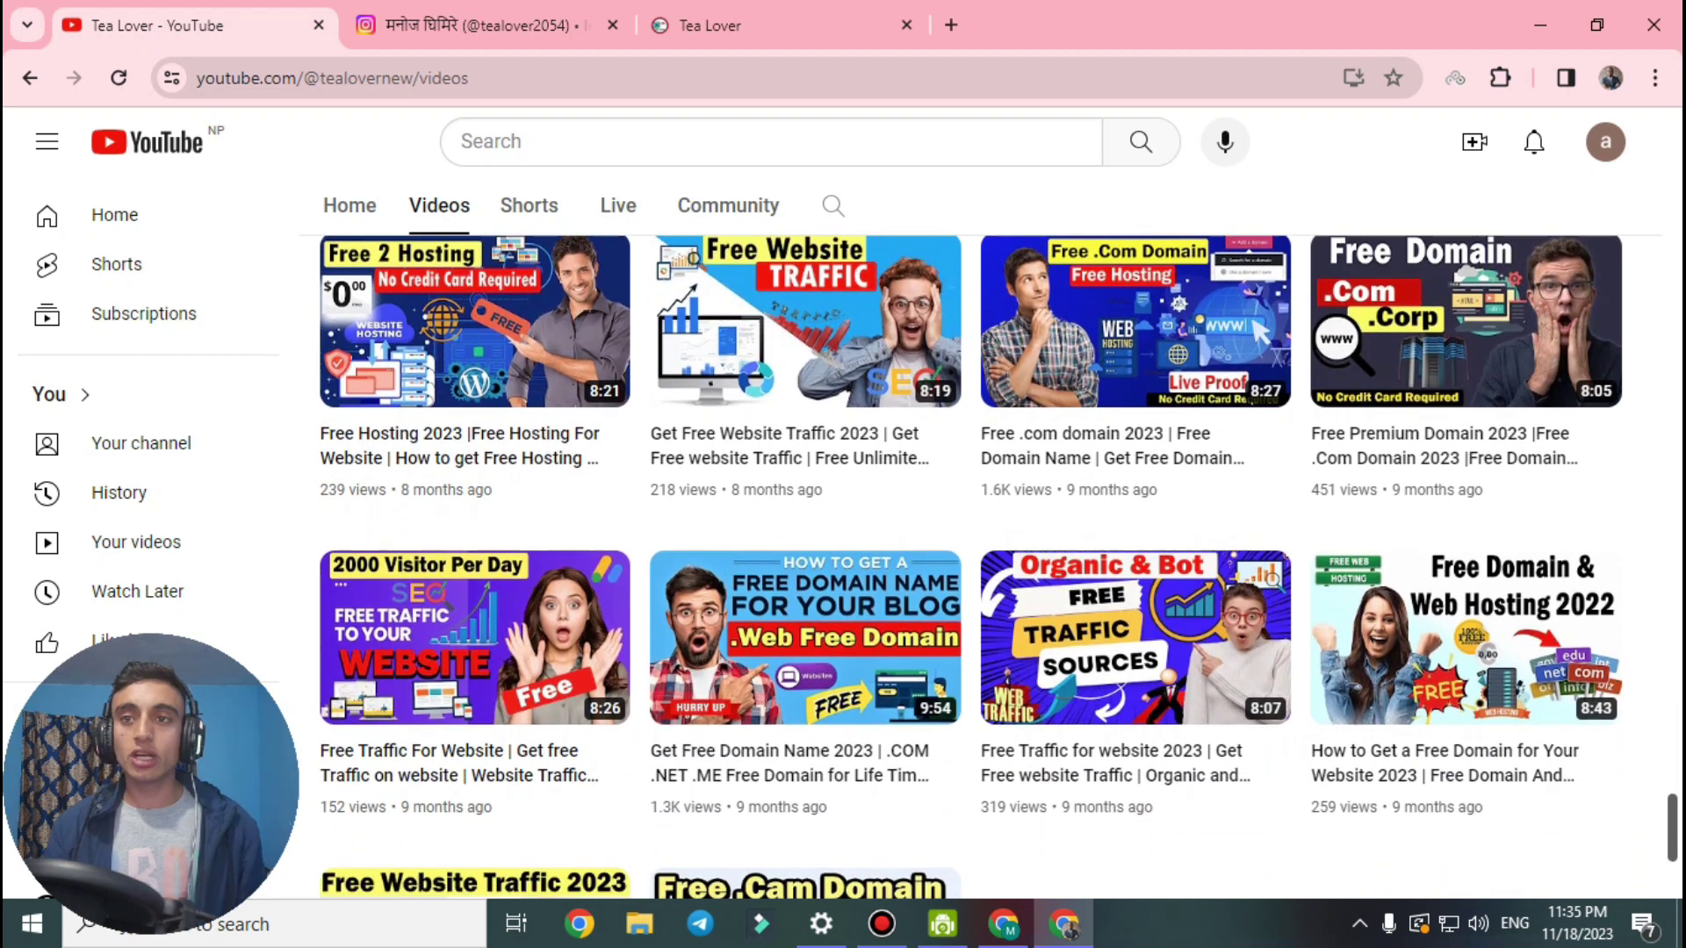
left_click(483, 24)
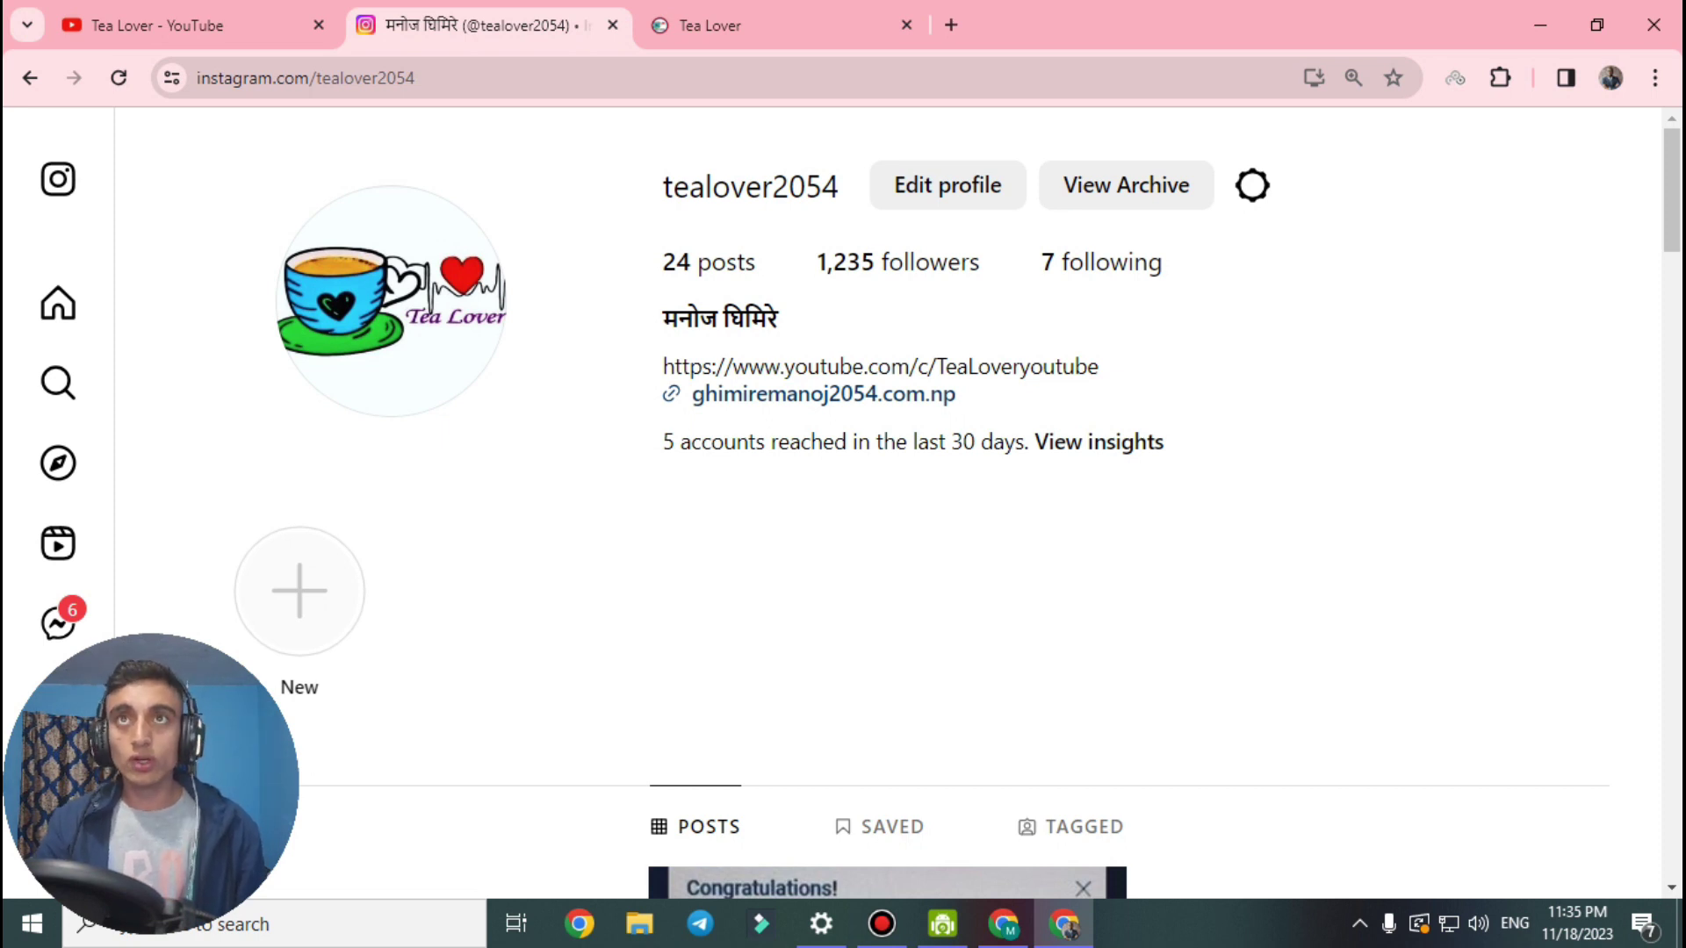
Switch to the Tea Lover blog and browse its Free Traffic, Free Hosting and Free Tech posts to the footer and back.
left_click(711, 25)
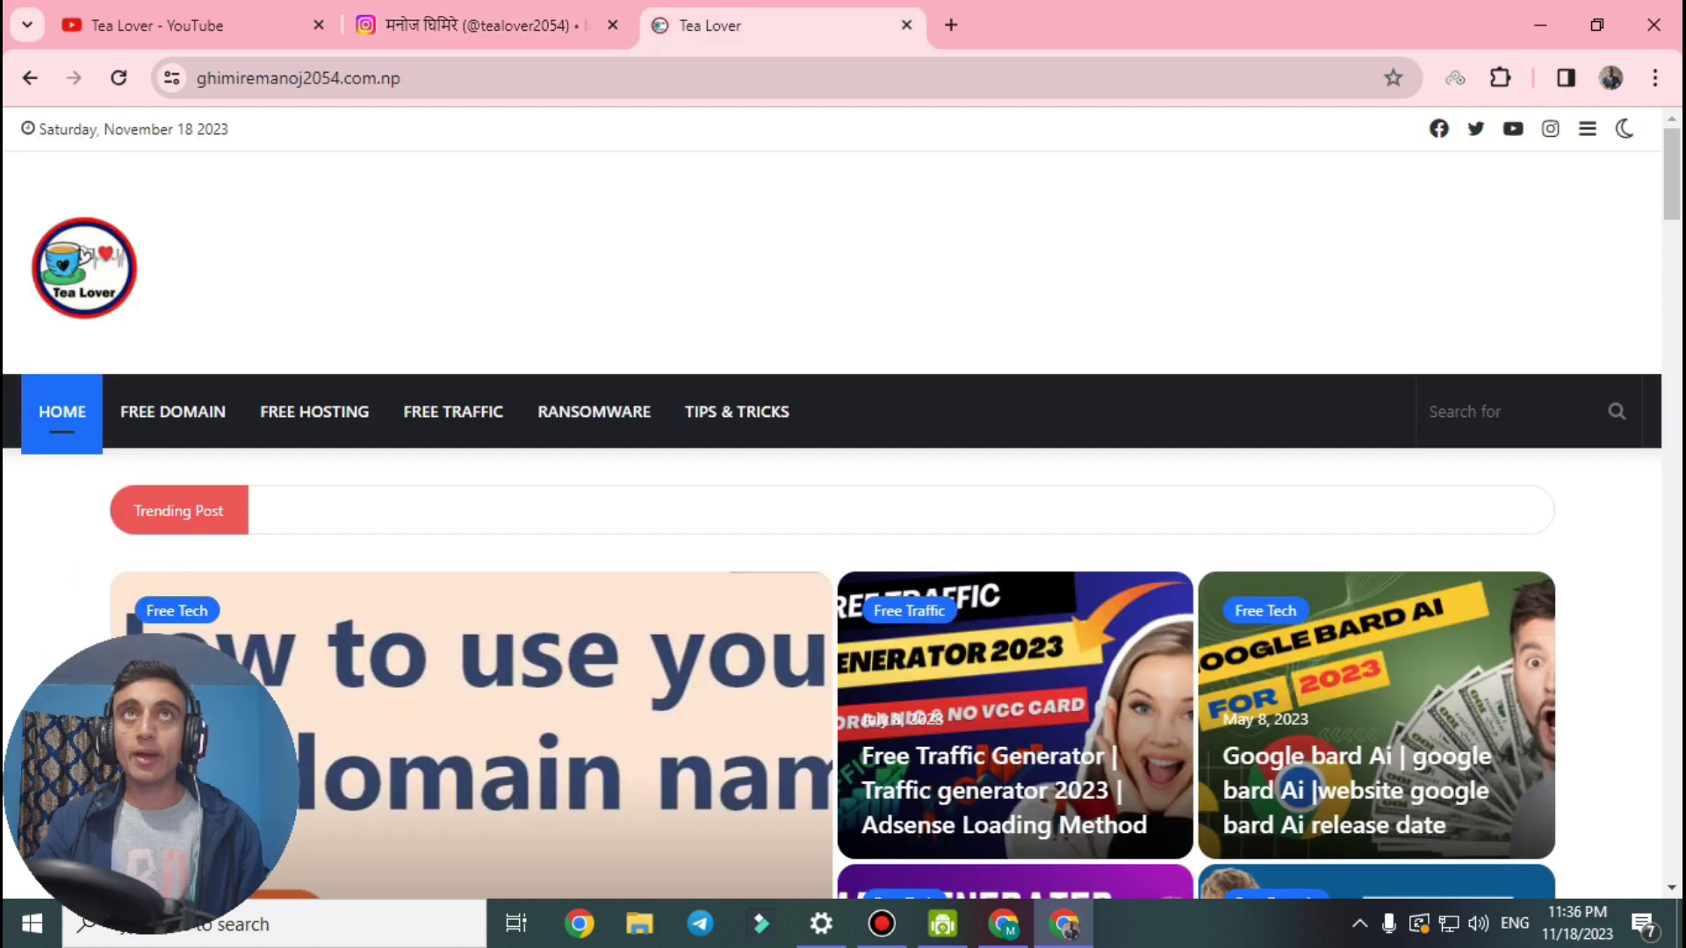
scroll(843, 500, "down", 8)
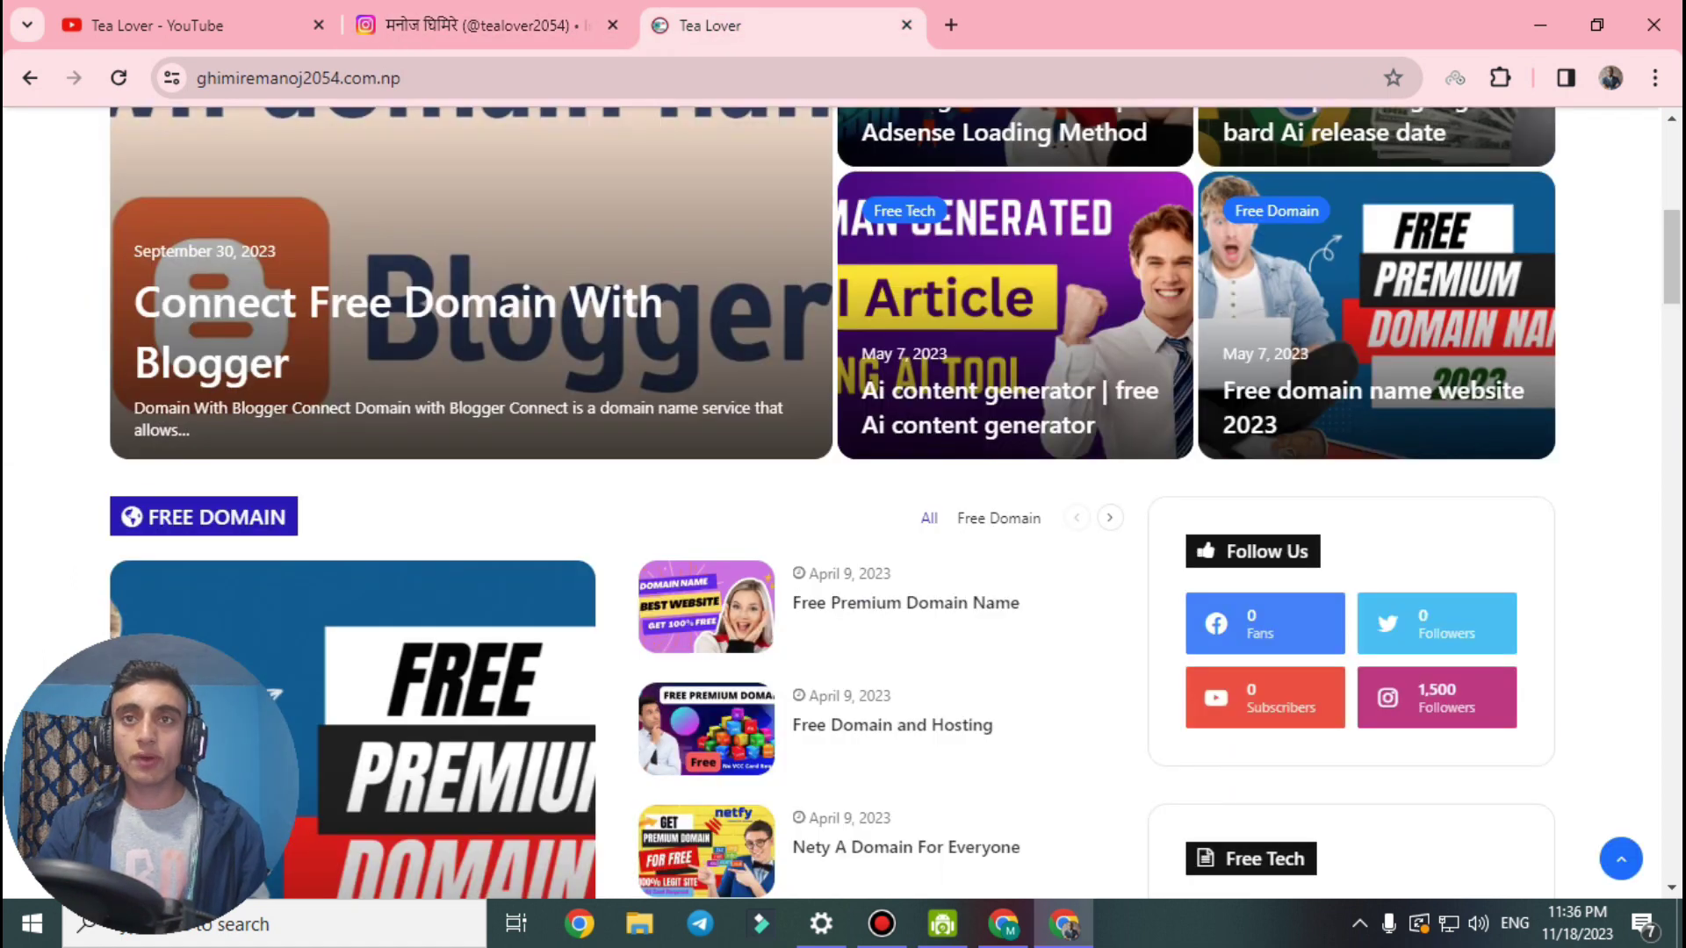
scroll(842, 500, "down", 8)
scroll(843, 500, "down", 5)
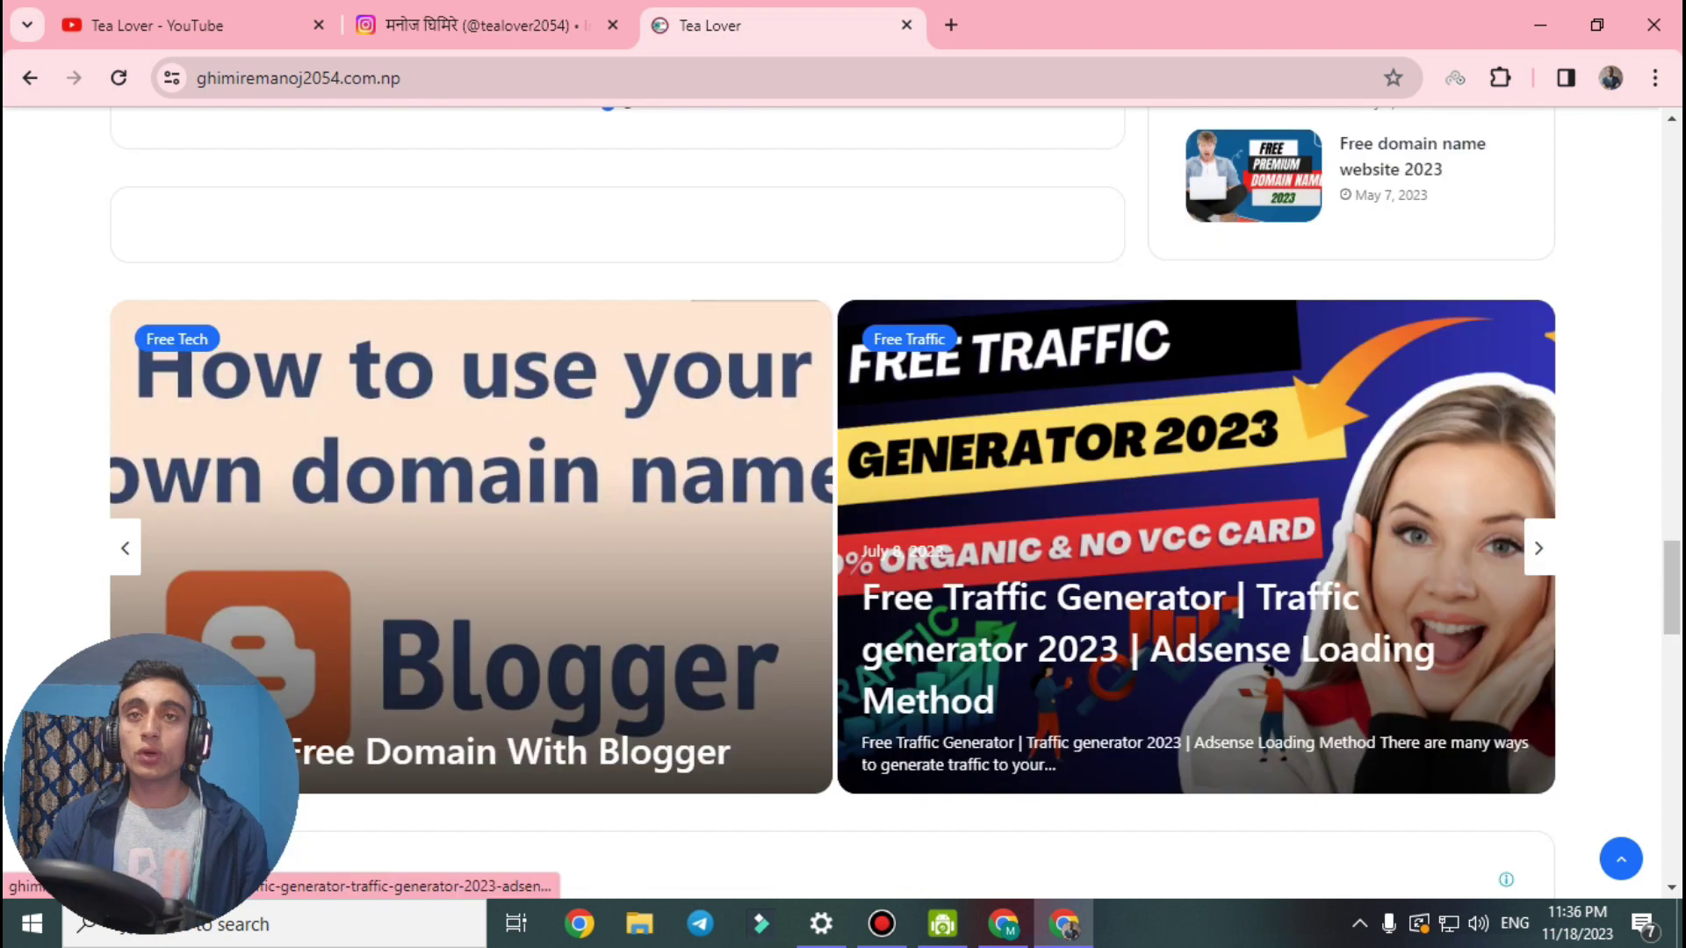
scroll(843, 501, "down", 5)
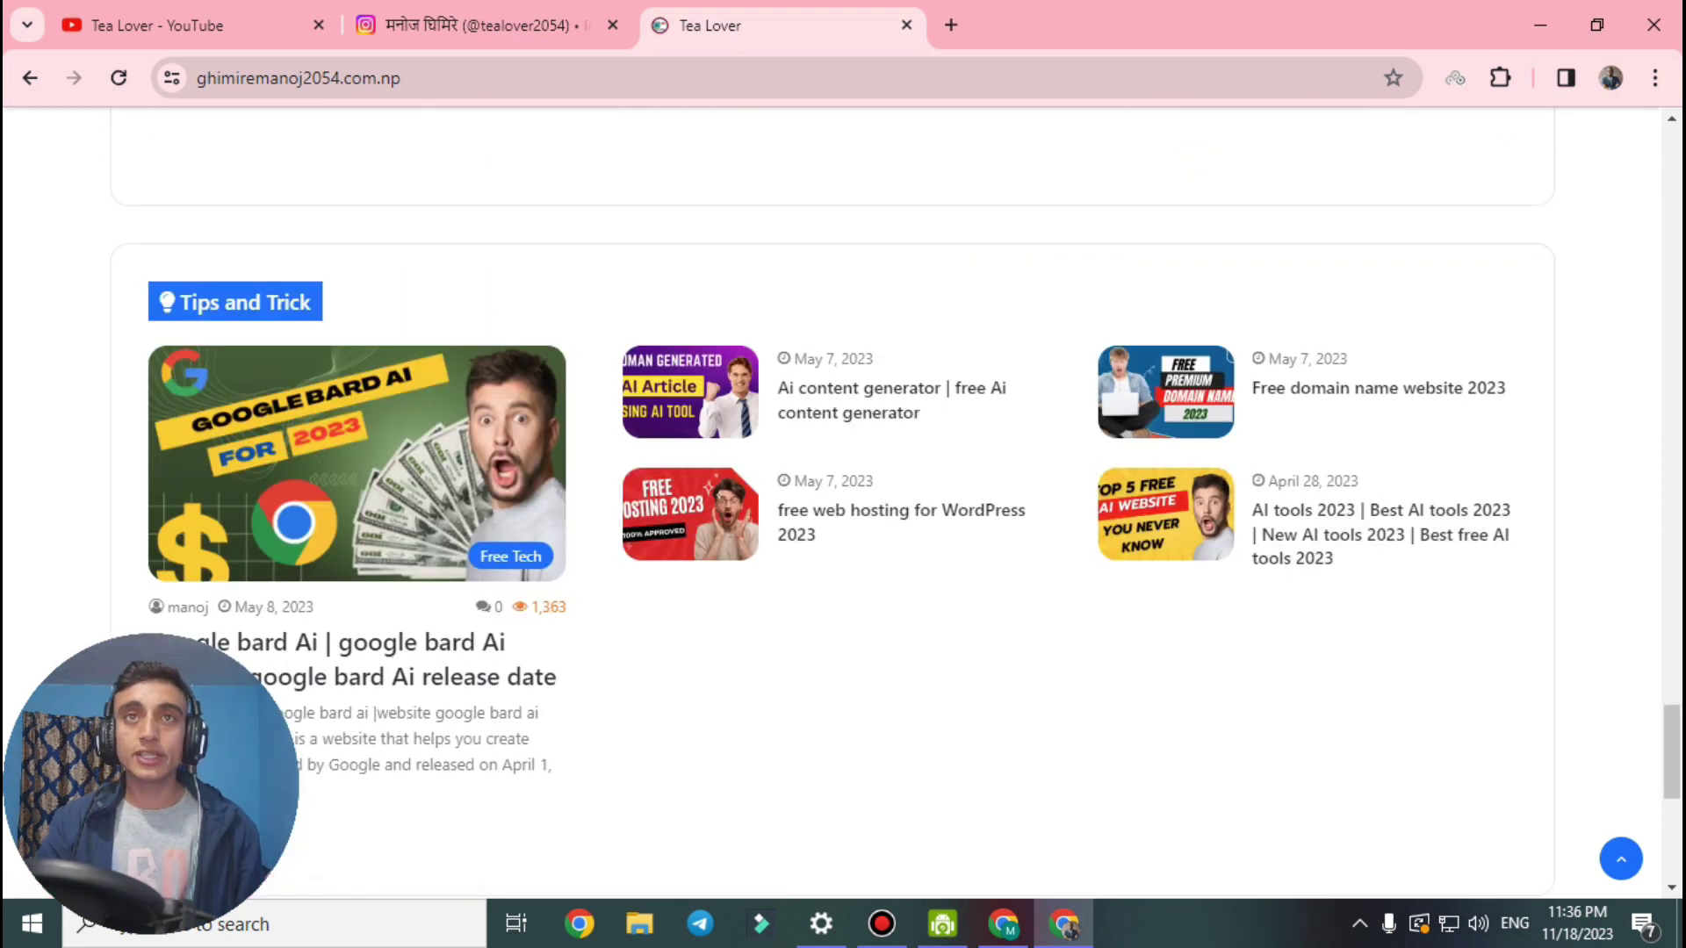
scroll(843, 500, "down", 5)
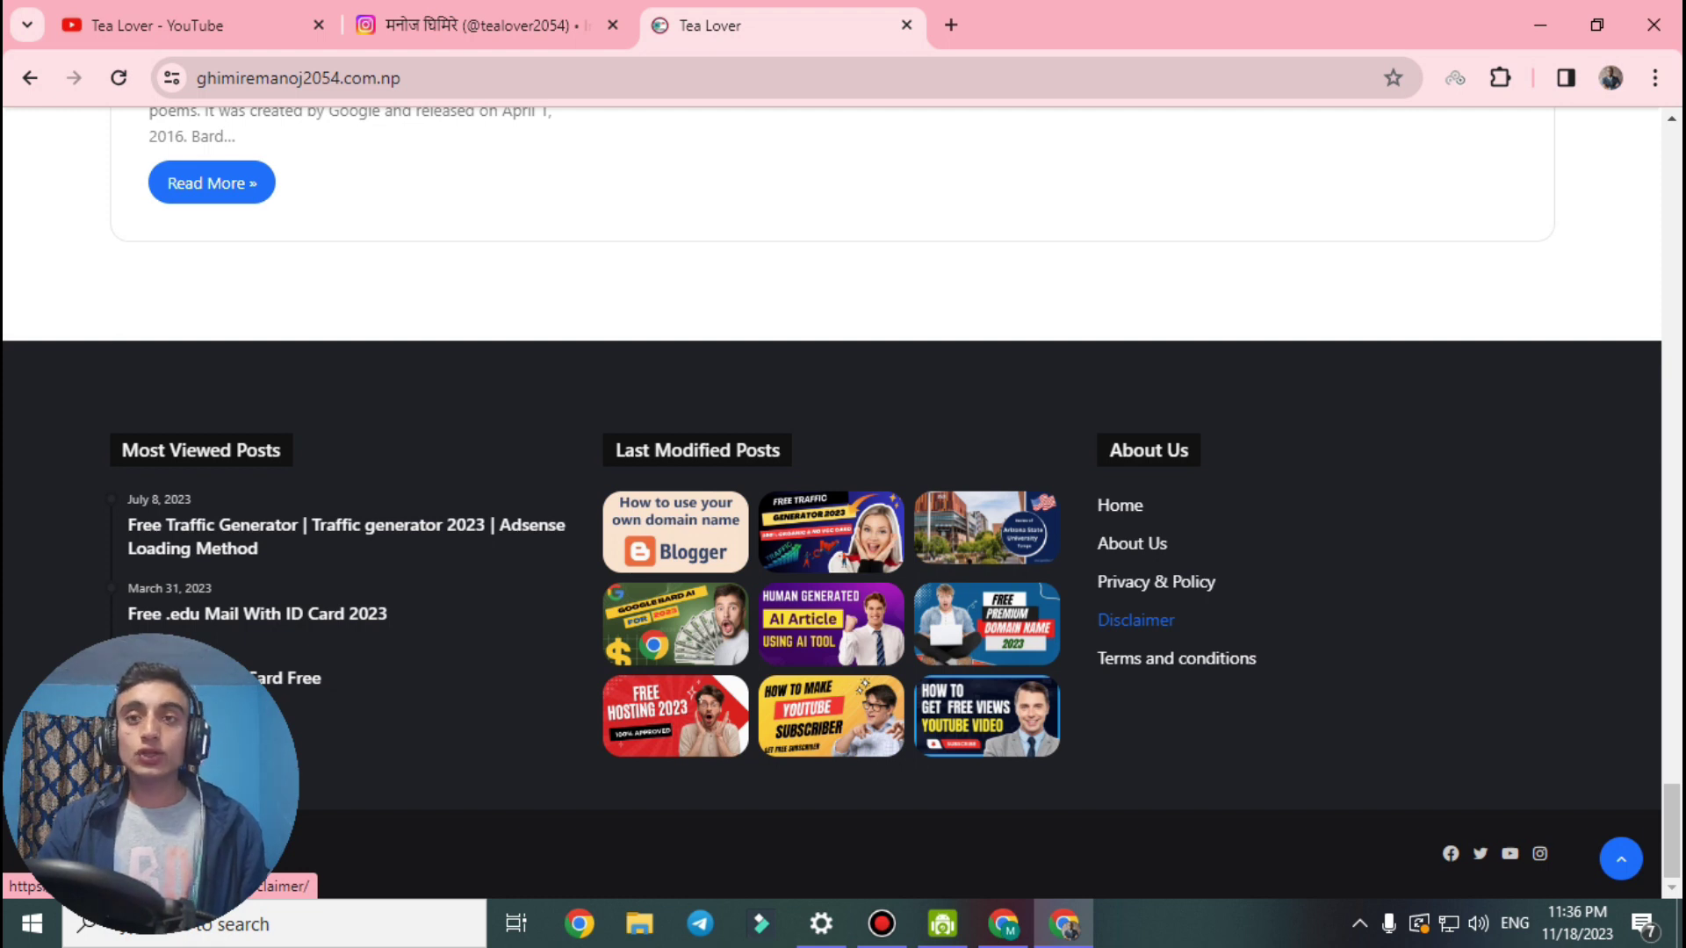
scroll(1135, 619, "up", 8)
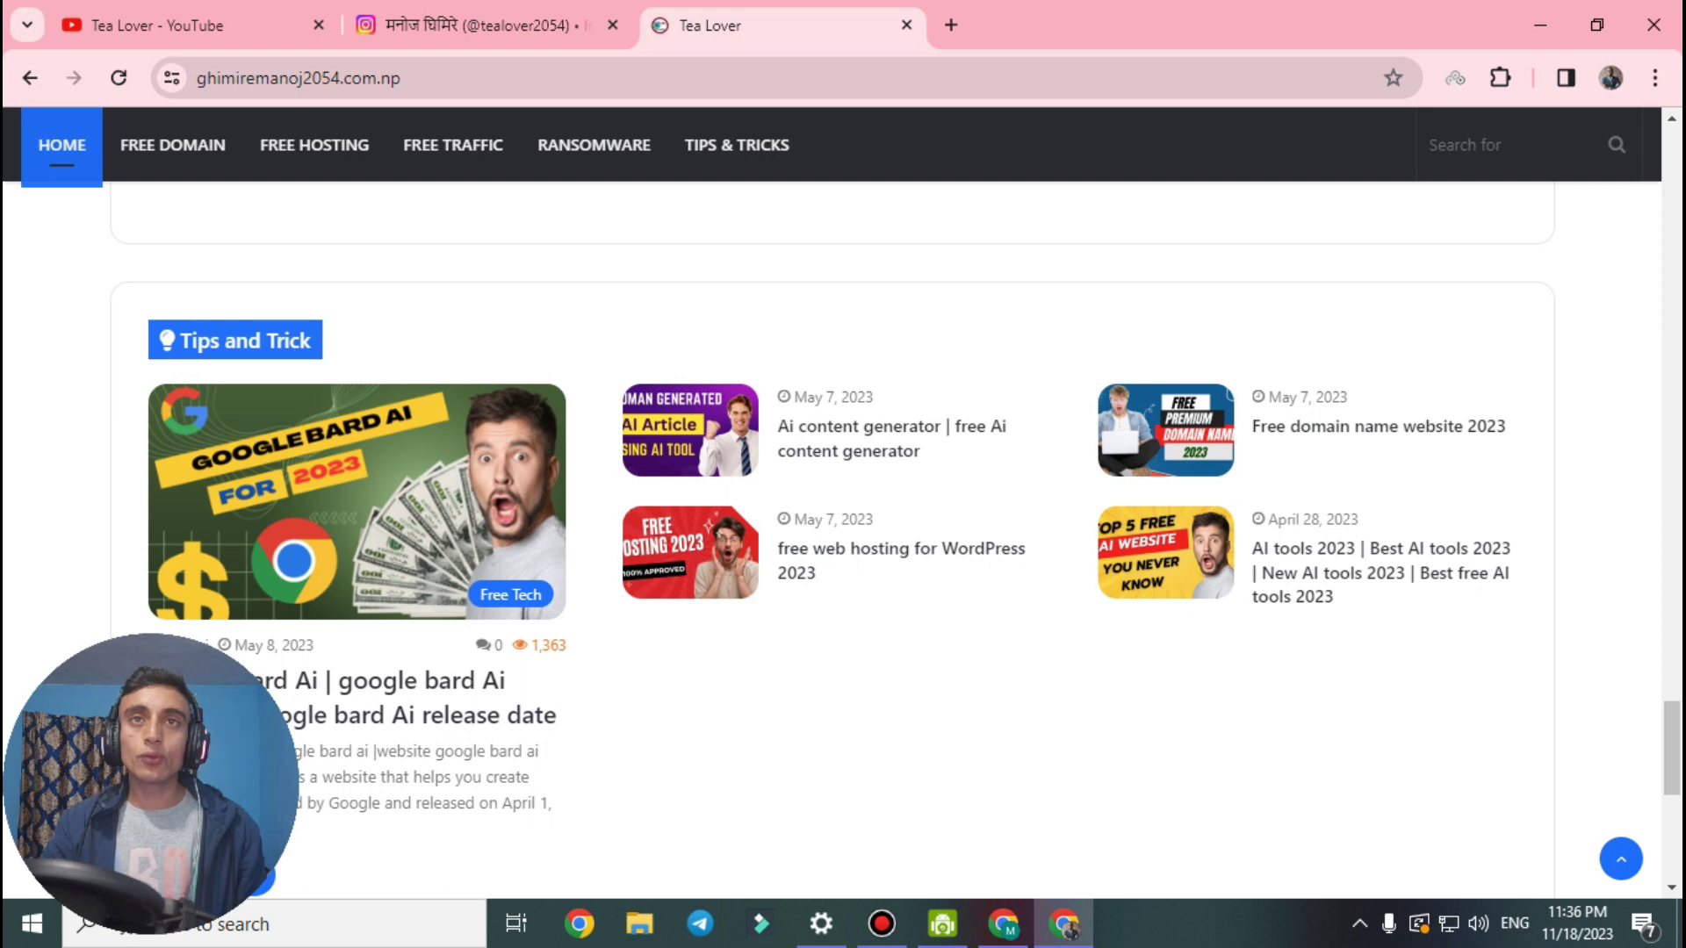
scroll(832, 439, "up", 8)
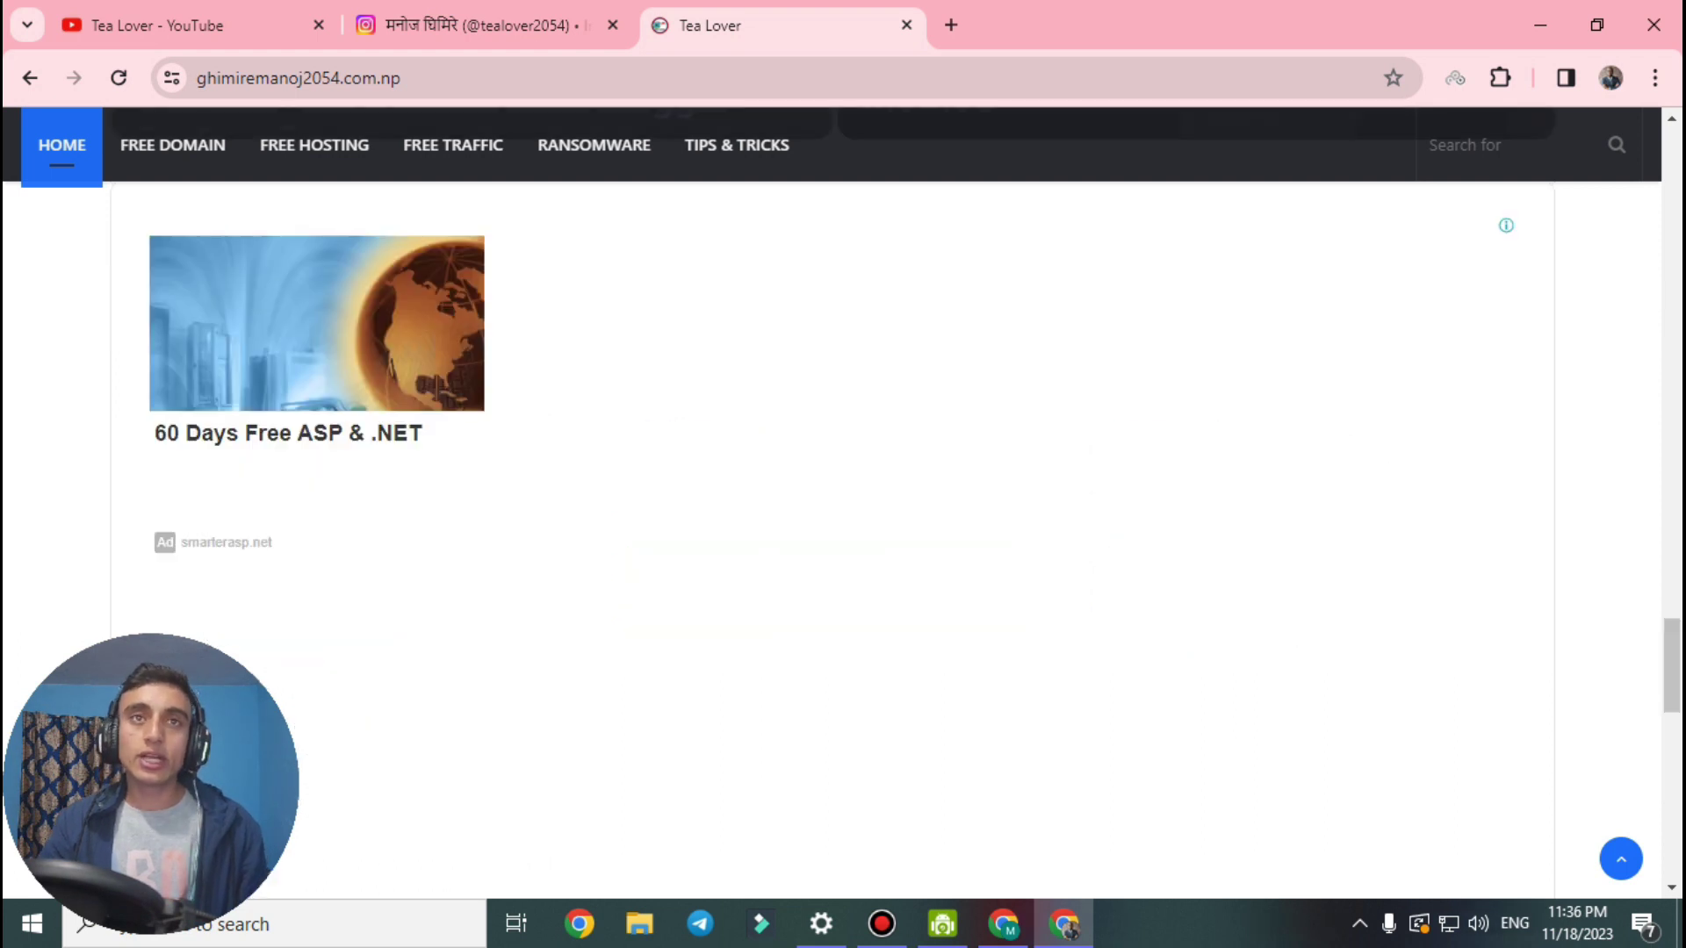
scroll(1189, 693, "up", 5)
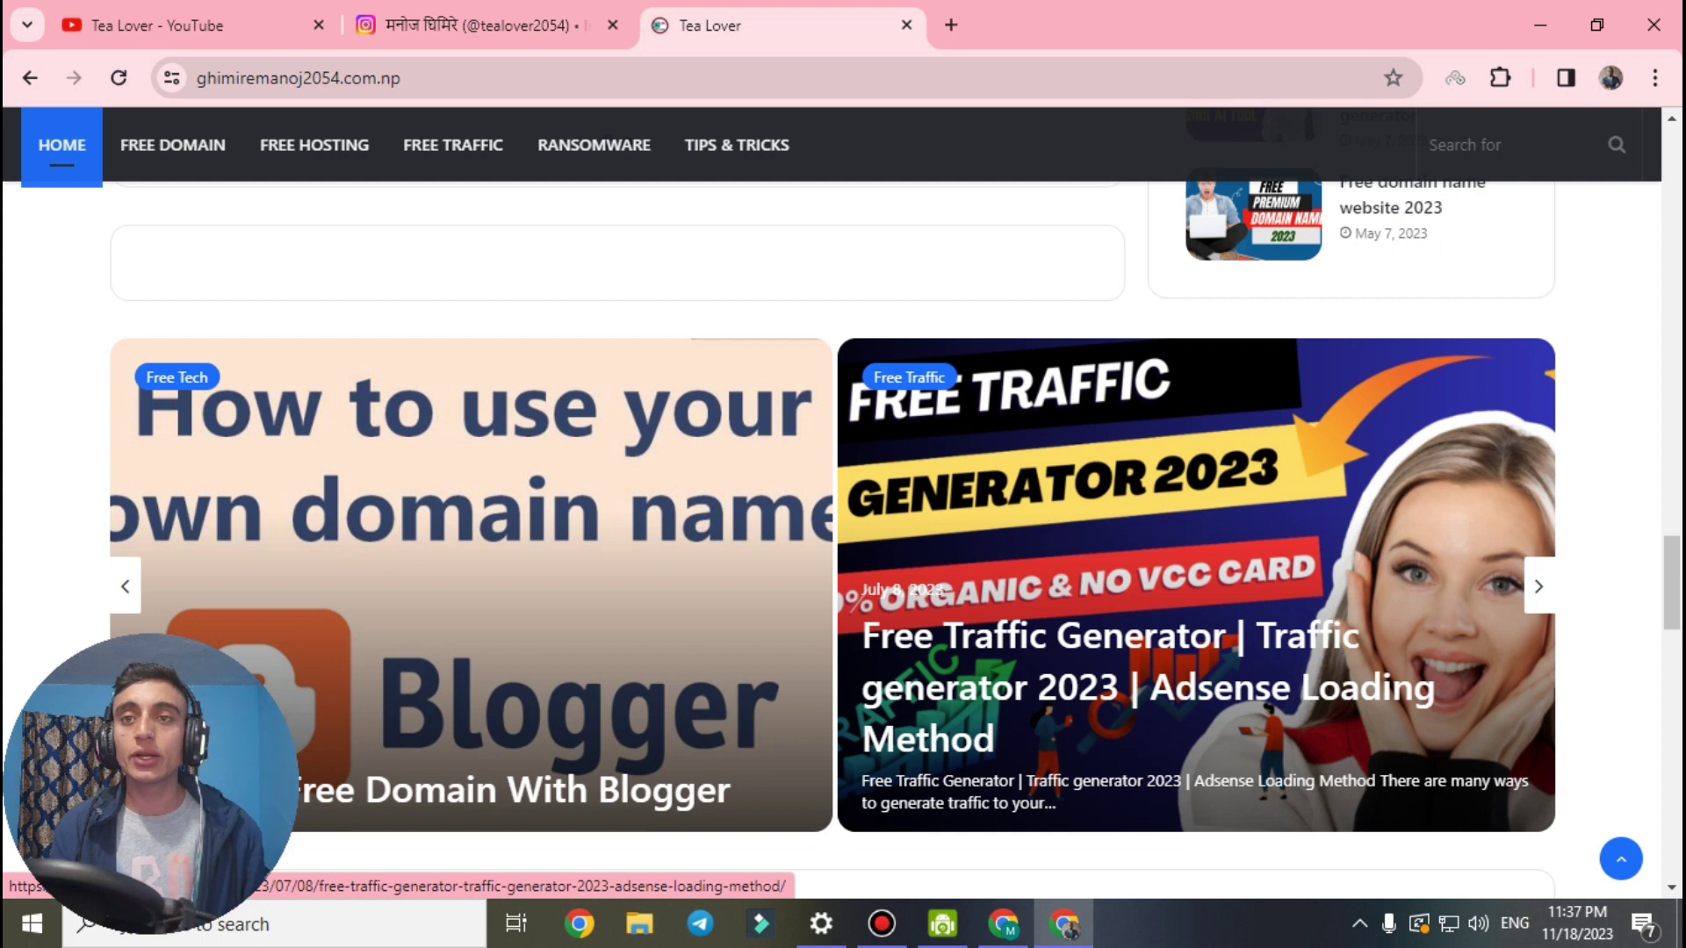
scroll(1194, 571, "up", 5)
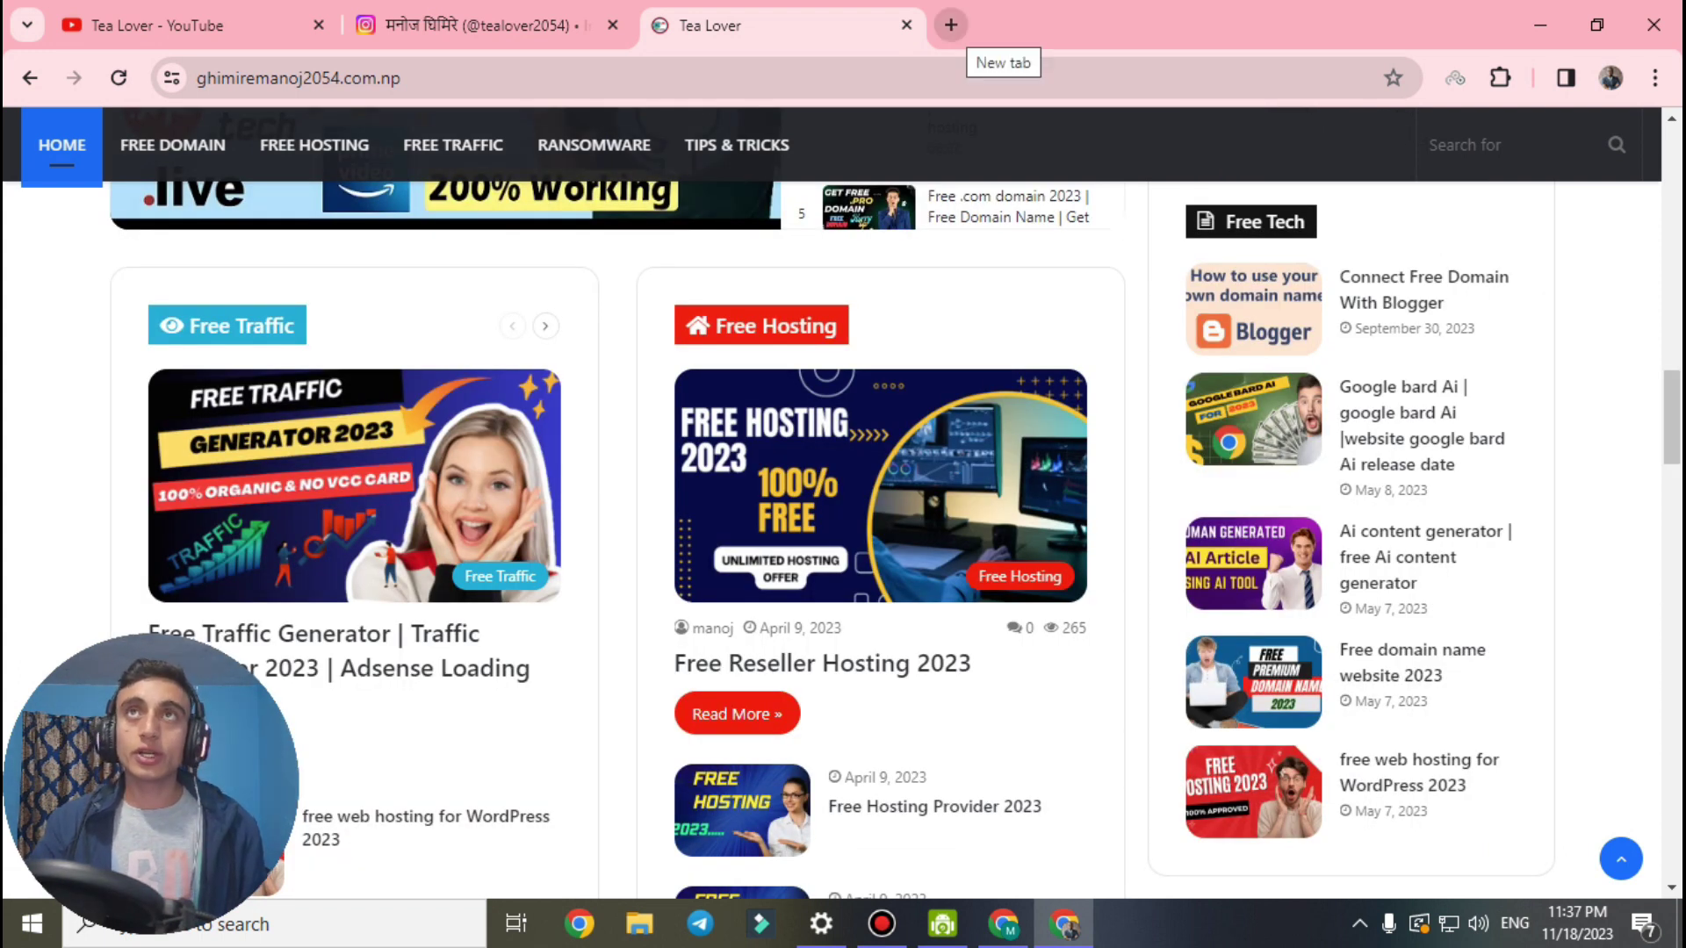
In a new tab, search Google for 'onworks' via the earlier suggestion and skim the results.
left_click(951, 24)
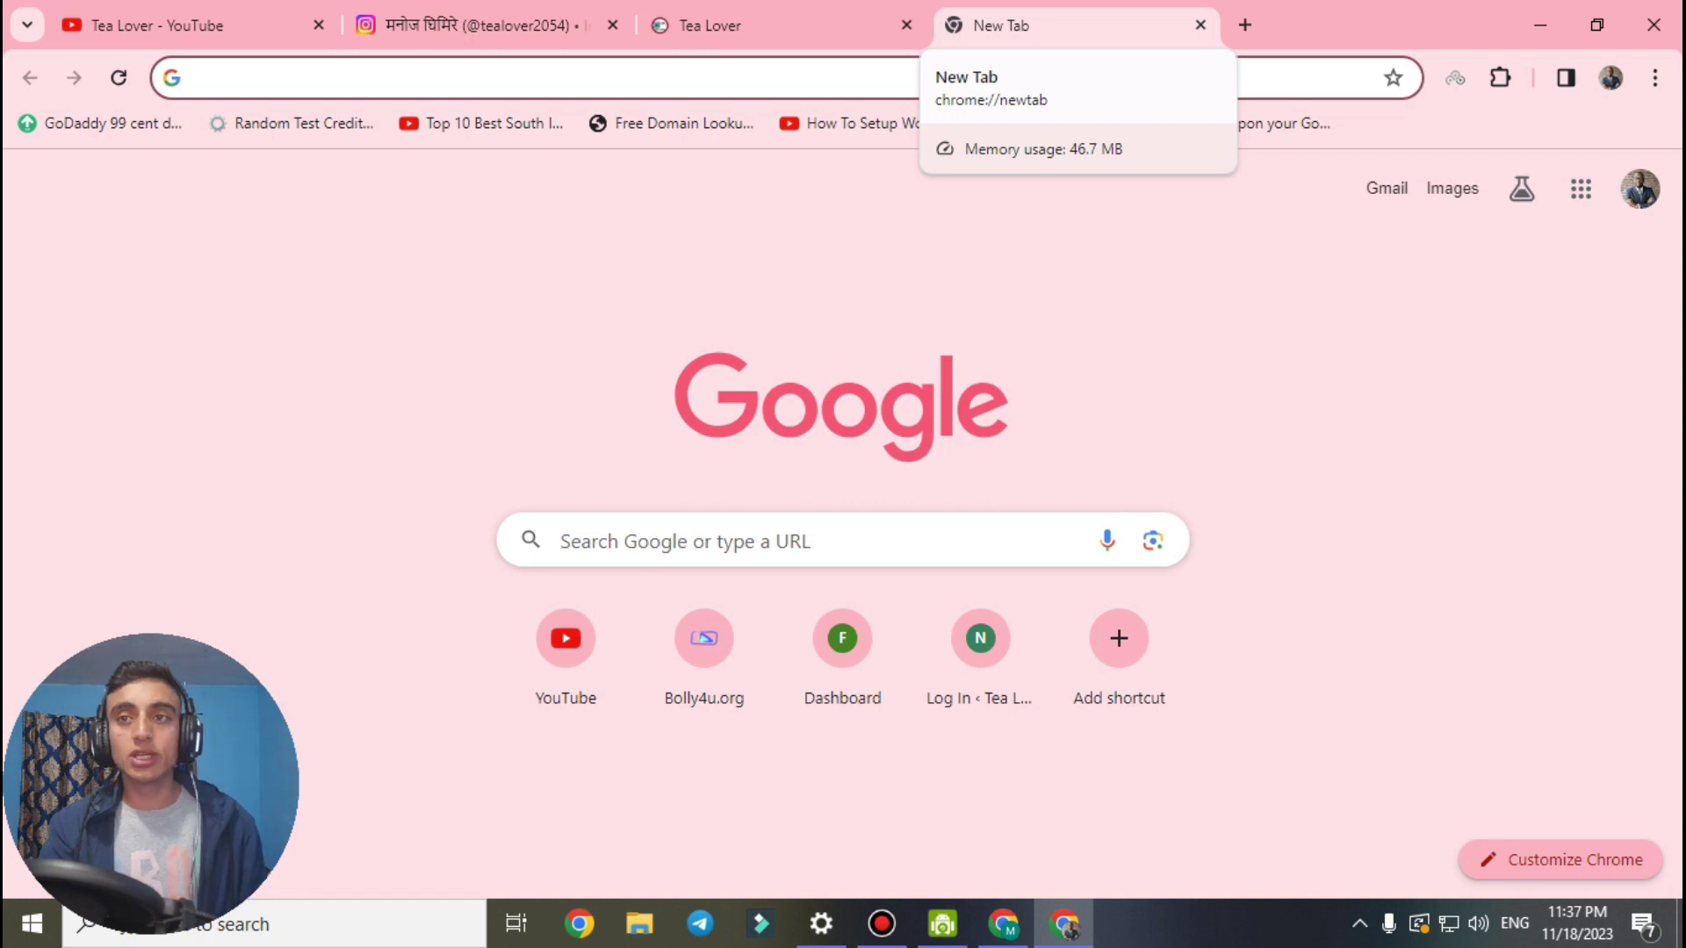
type("o")
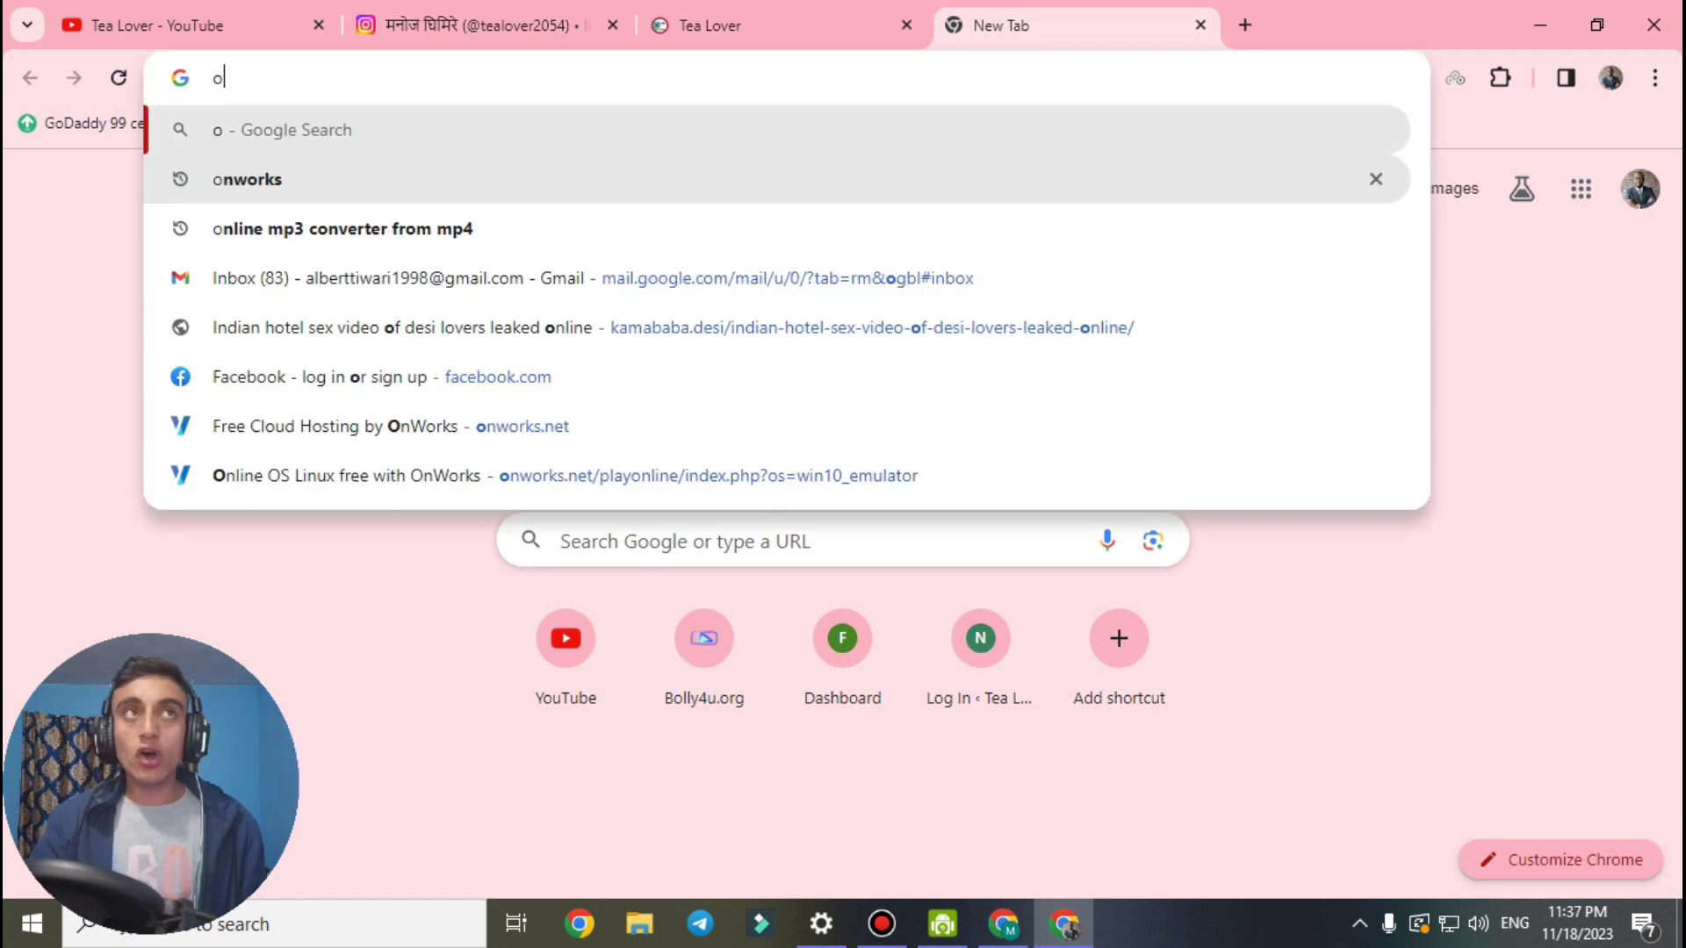
key("Down")
key("Return")
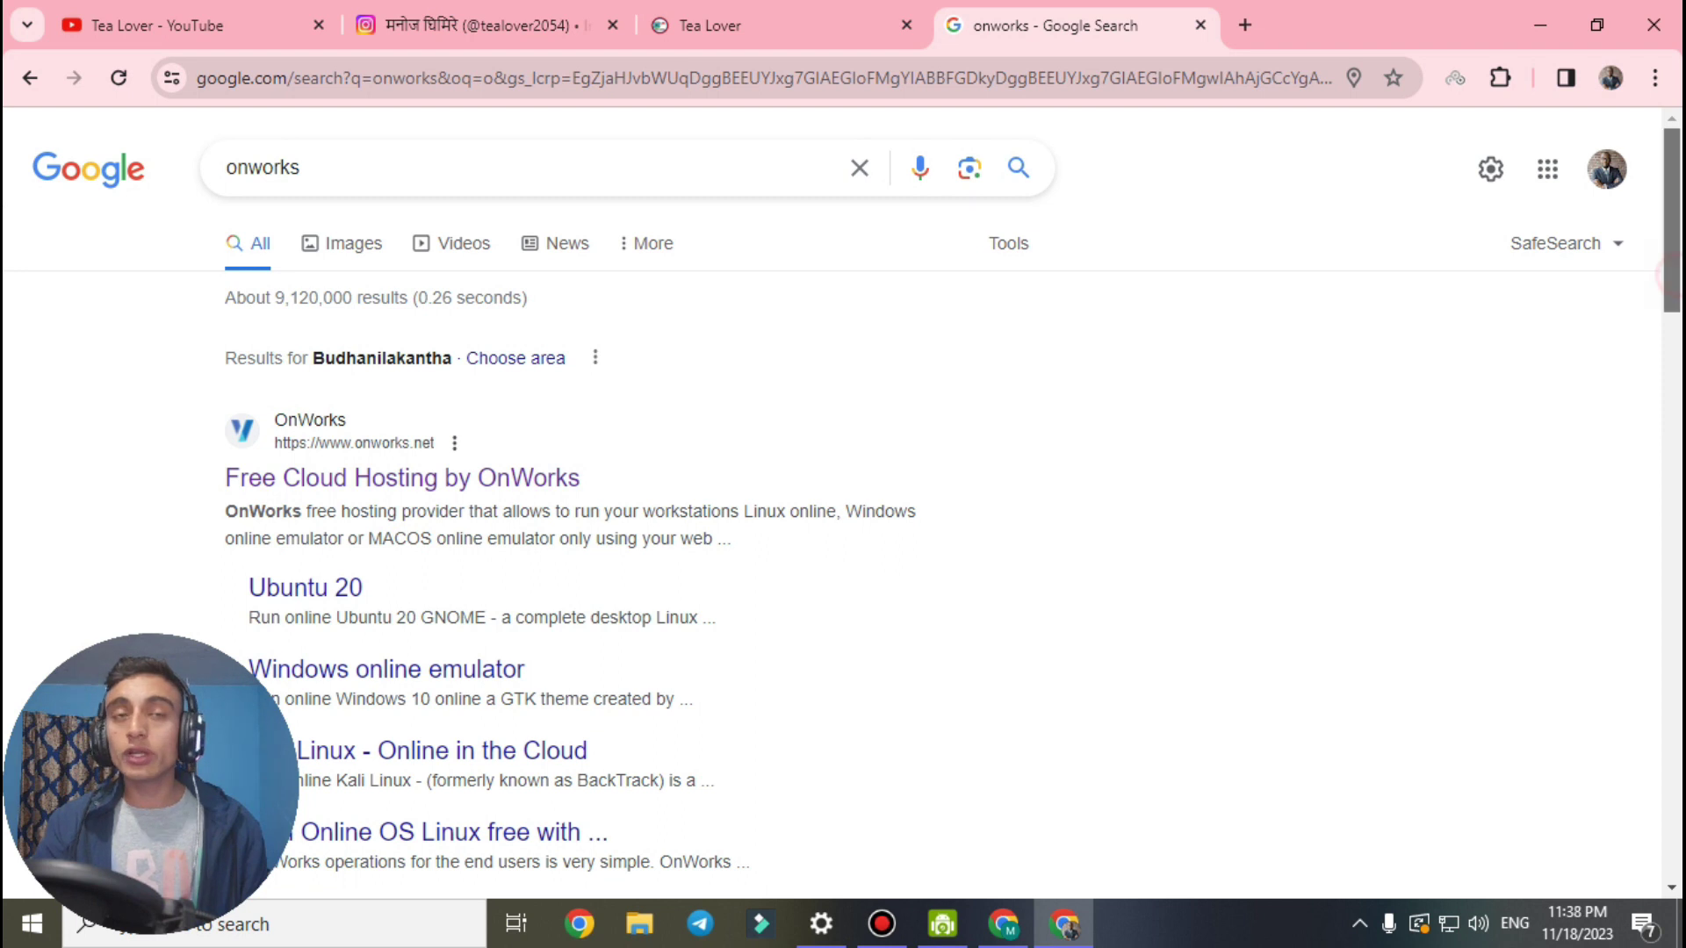
scroll(843, 492, "down", 2)
scroll(843, 491, "down", 1)
scroll(843, 491, "down", 1)
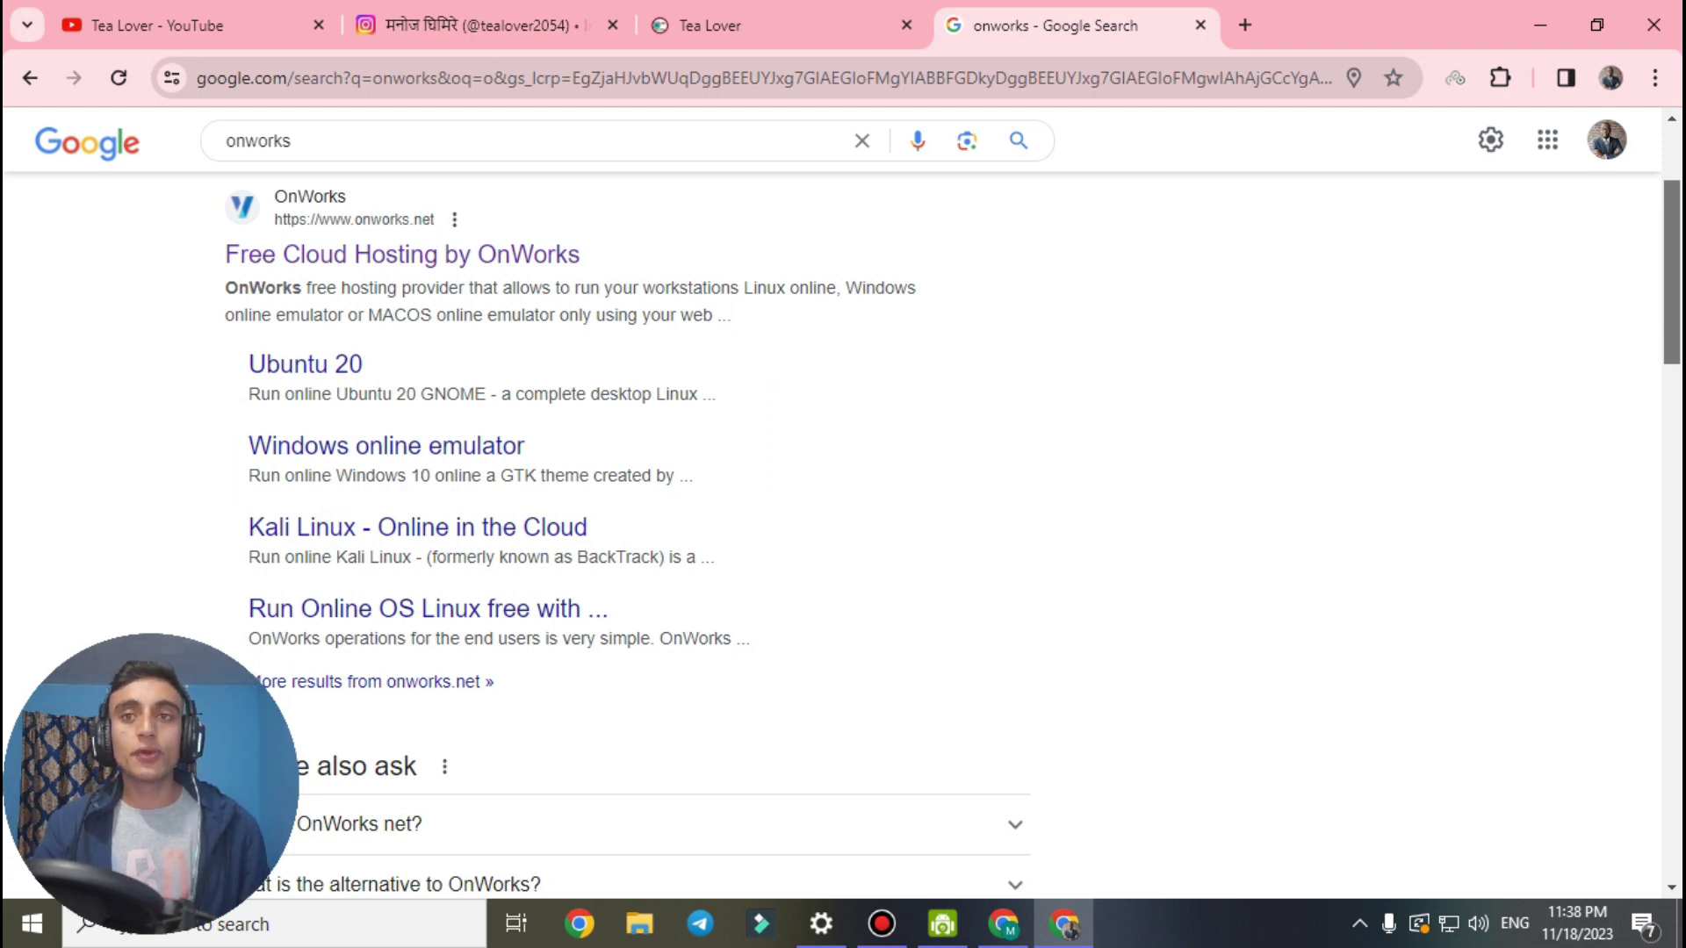
scroll(842, 509, "up", 1)
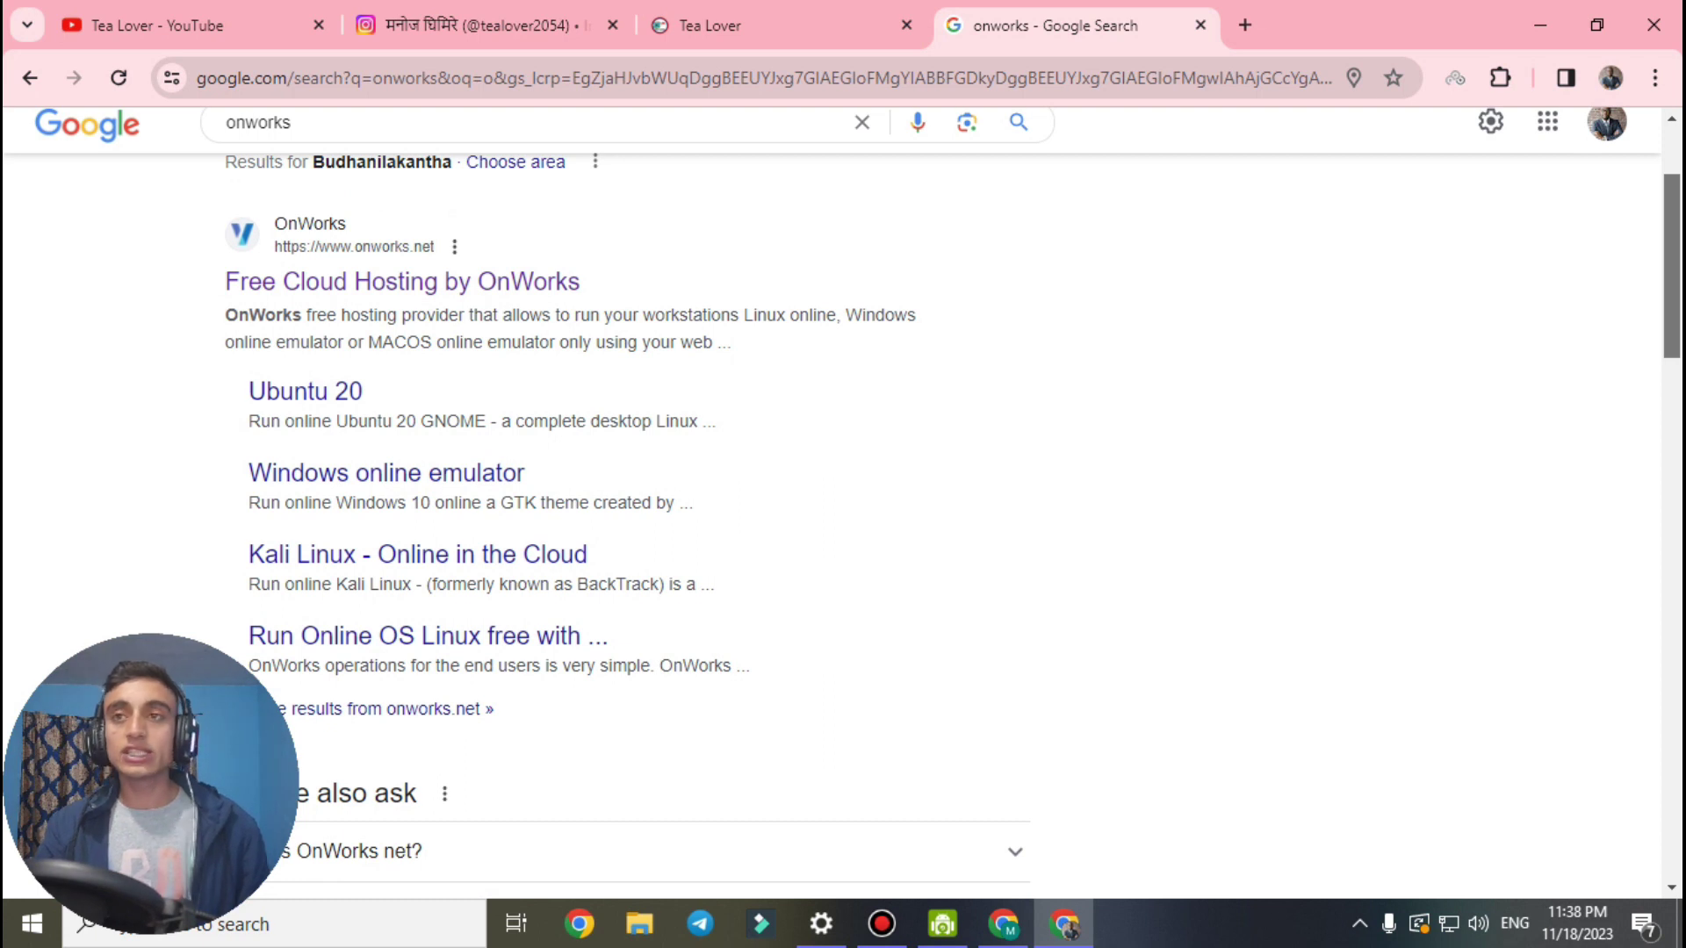
scroll(843, 509, "up", 2)
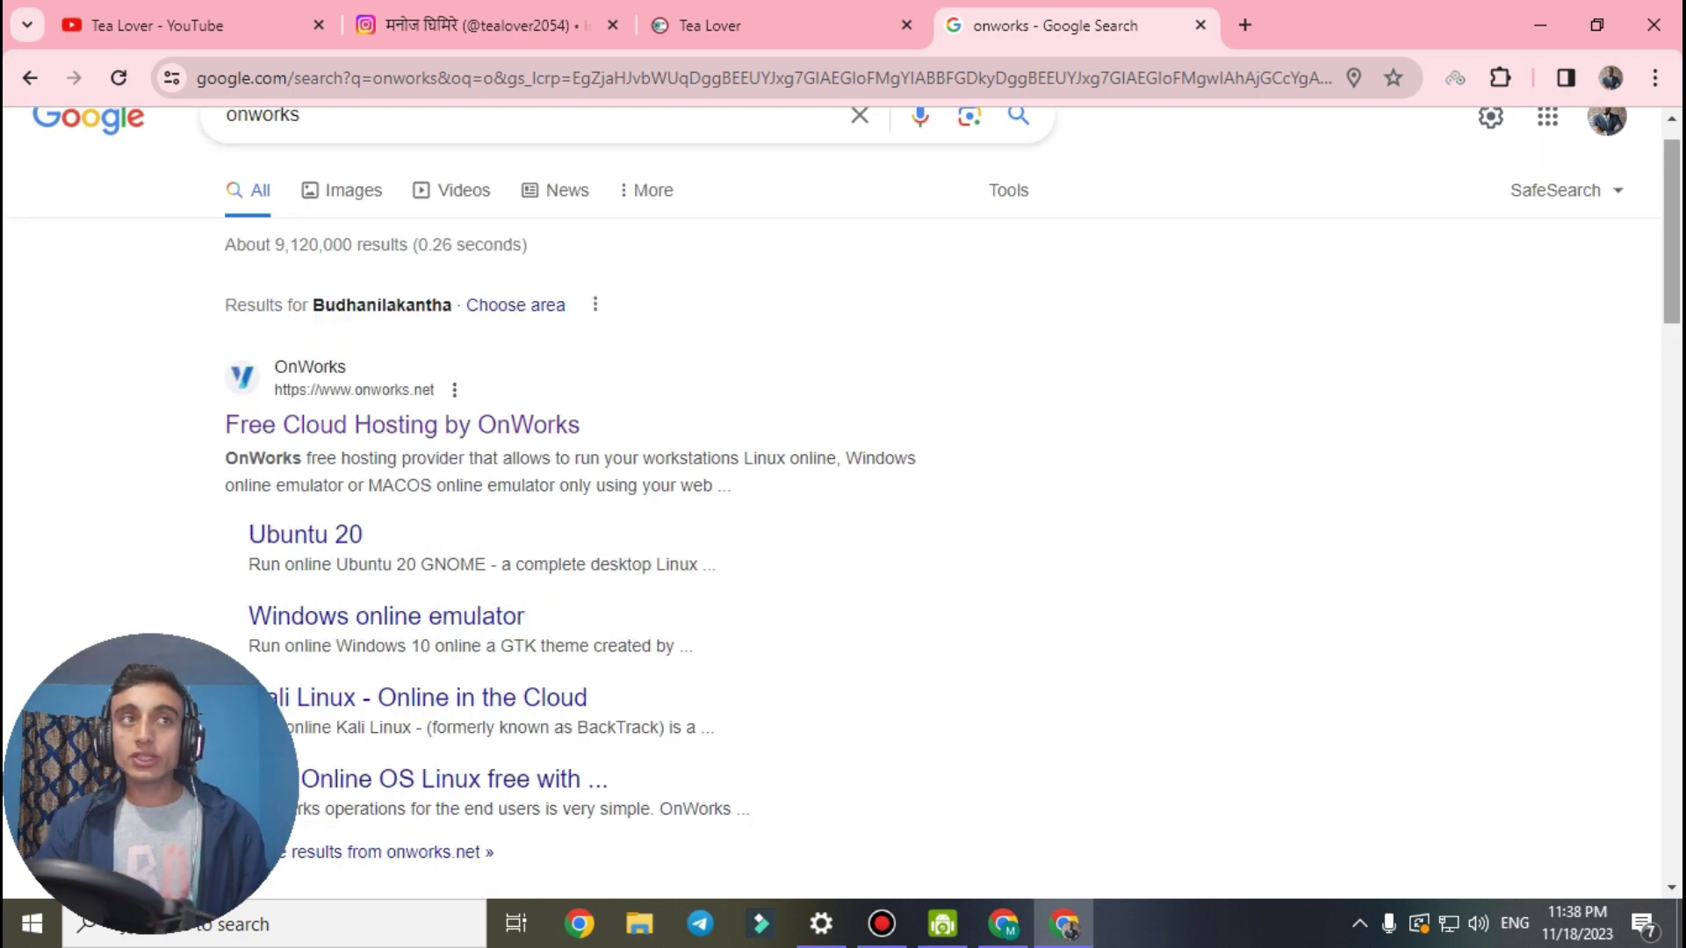
Open the Free Cloud Hosting by OnWorks result and scroll to the Windows online, Ubuntu 22 and Fedora 38 tiles.
left_click(533, 422)
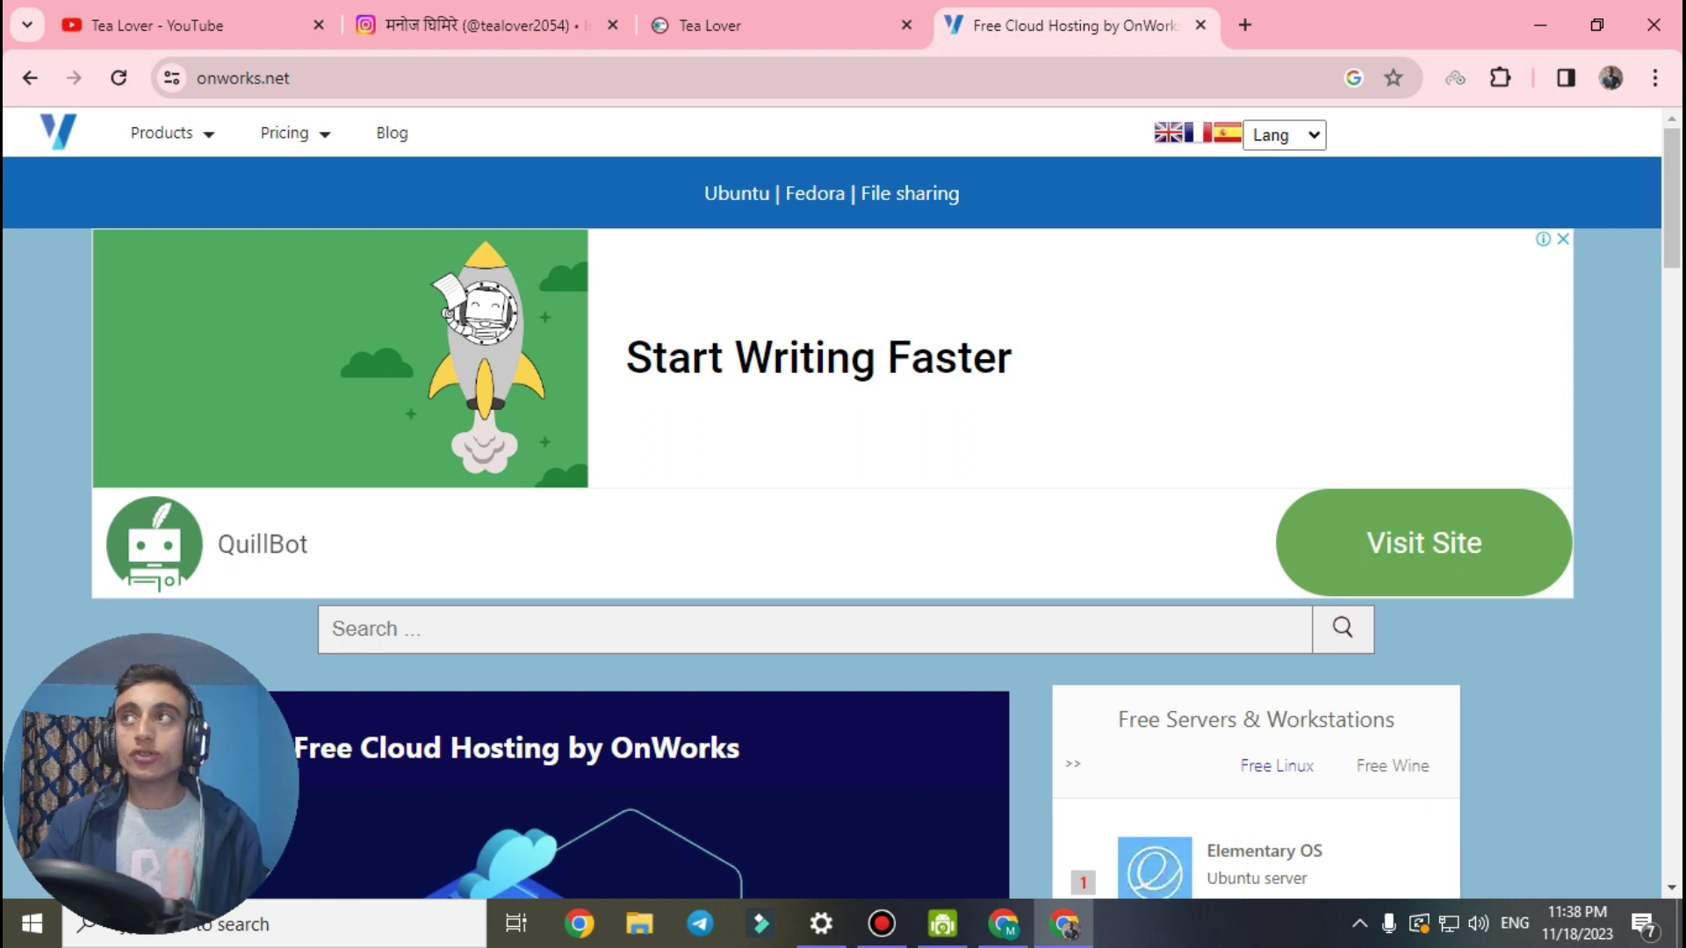
scroll(843, 501, "down", 8)
scroll(843, 501, "down", 9)
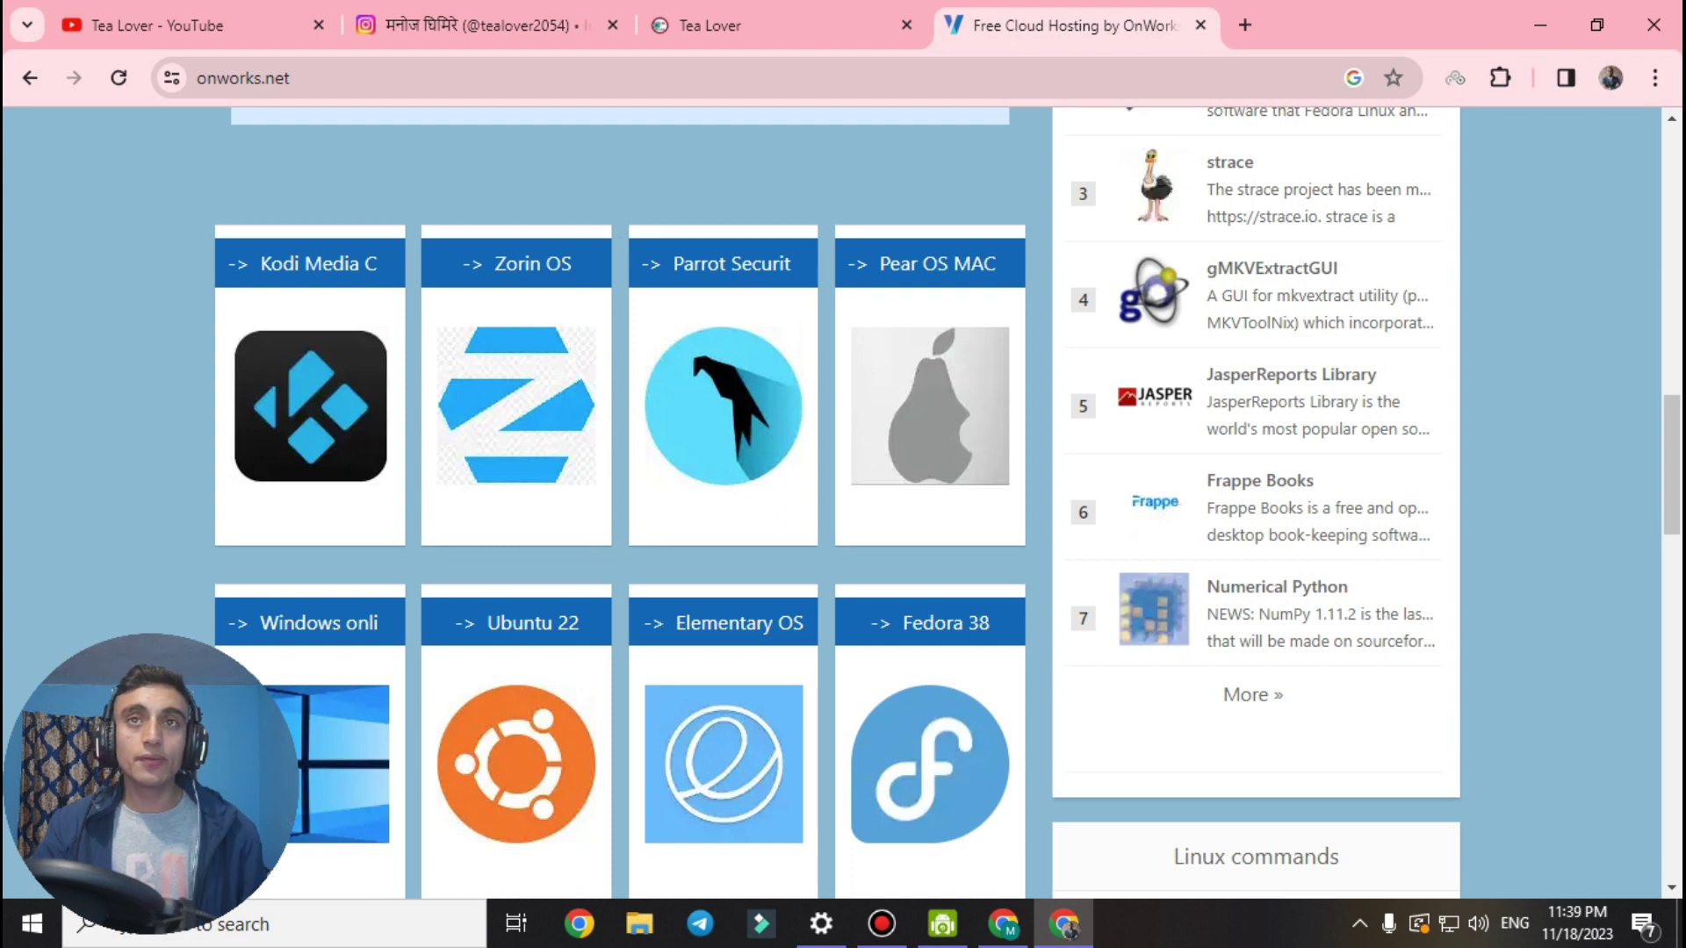
scroll(842, 500, "down", 2)
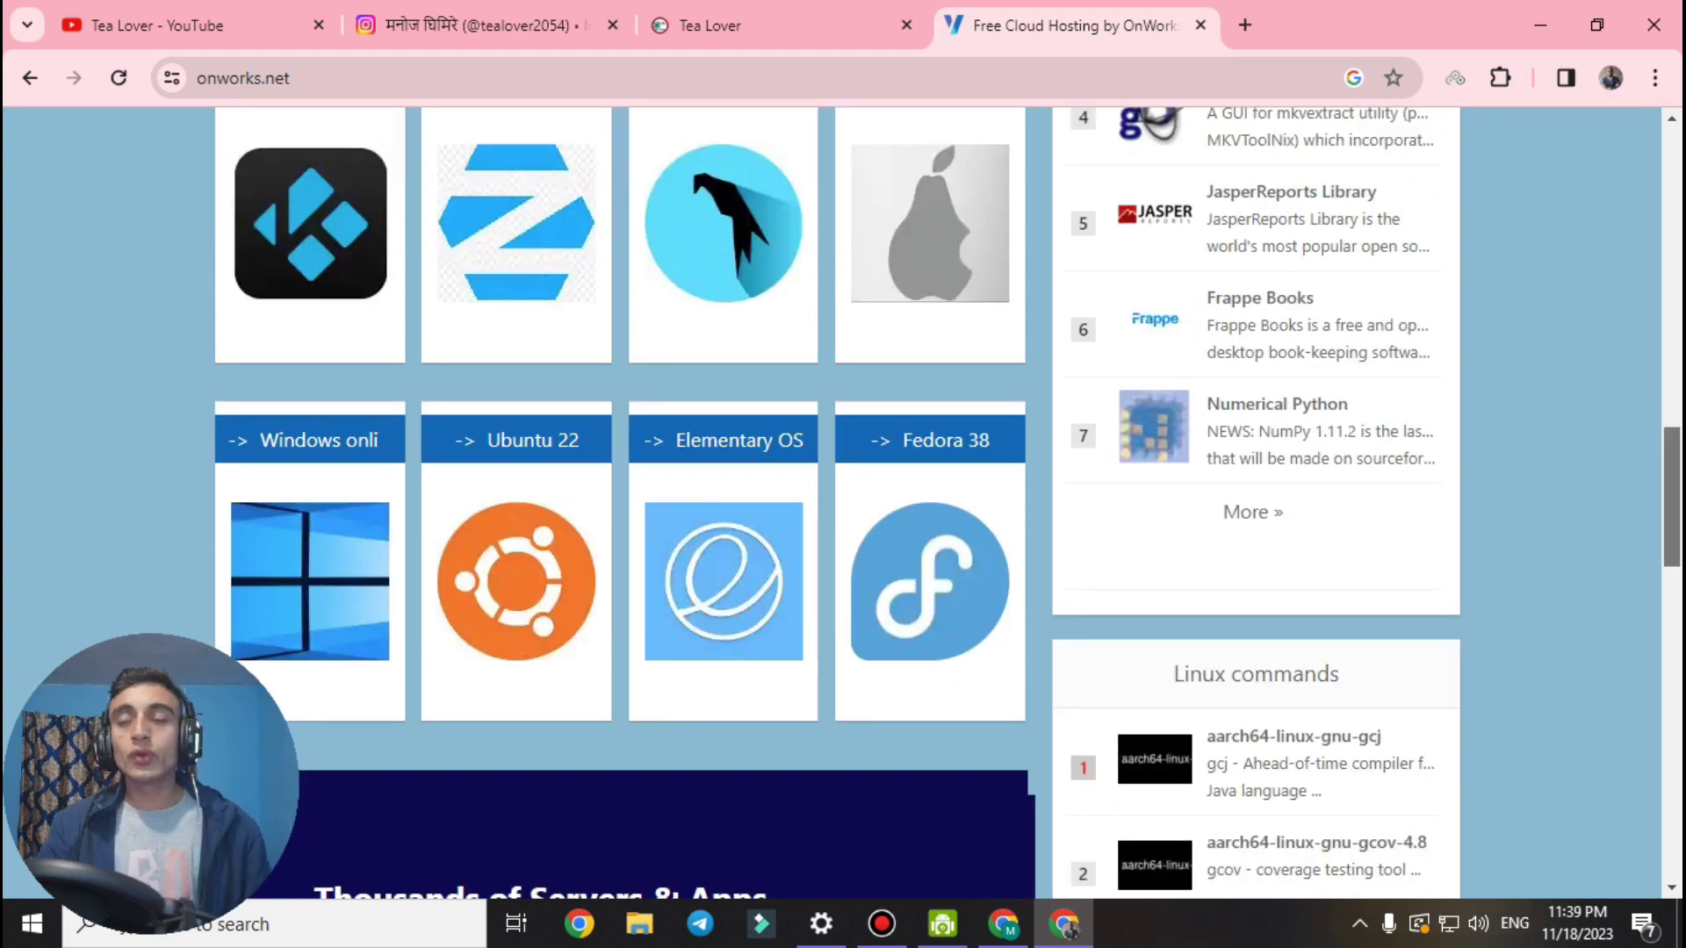
scroll(843, 500, "down", 1)
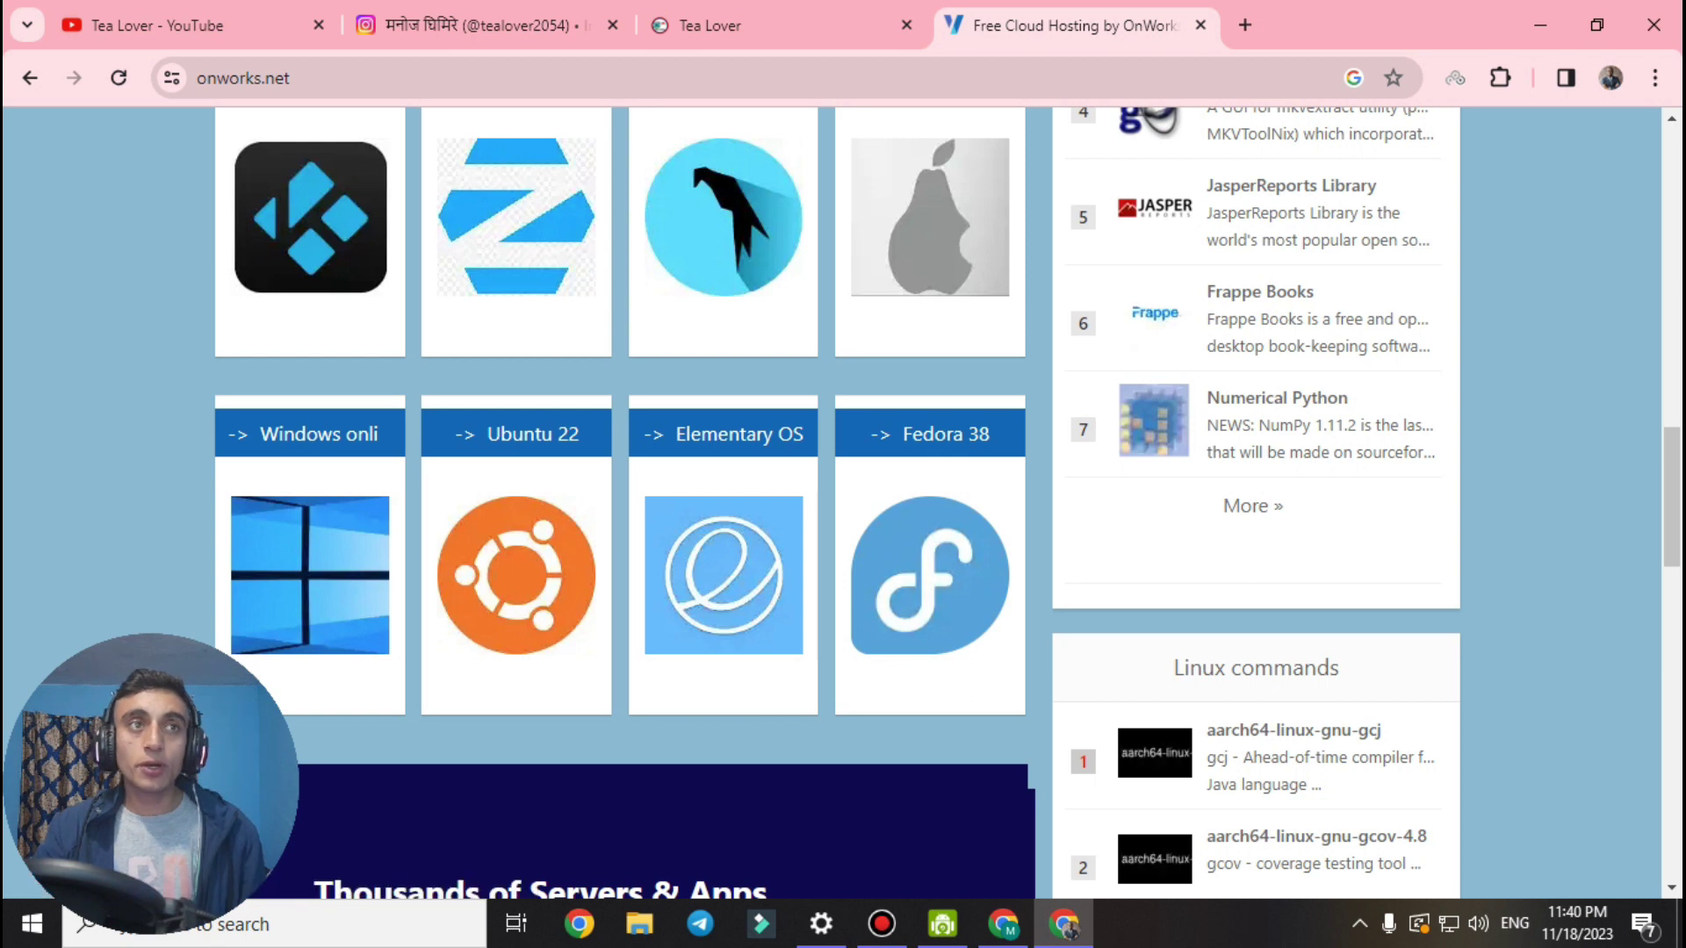
Open the Windows online emulator page, dismiss the ad and notification request, and run it online.
left_click(293, 435)
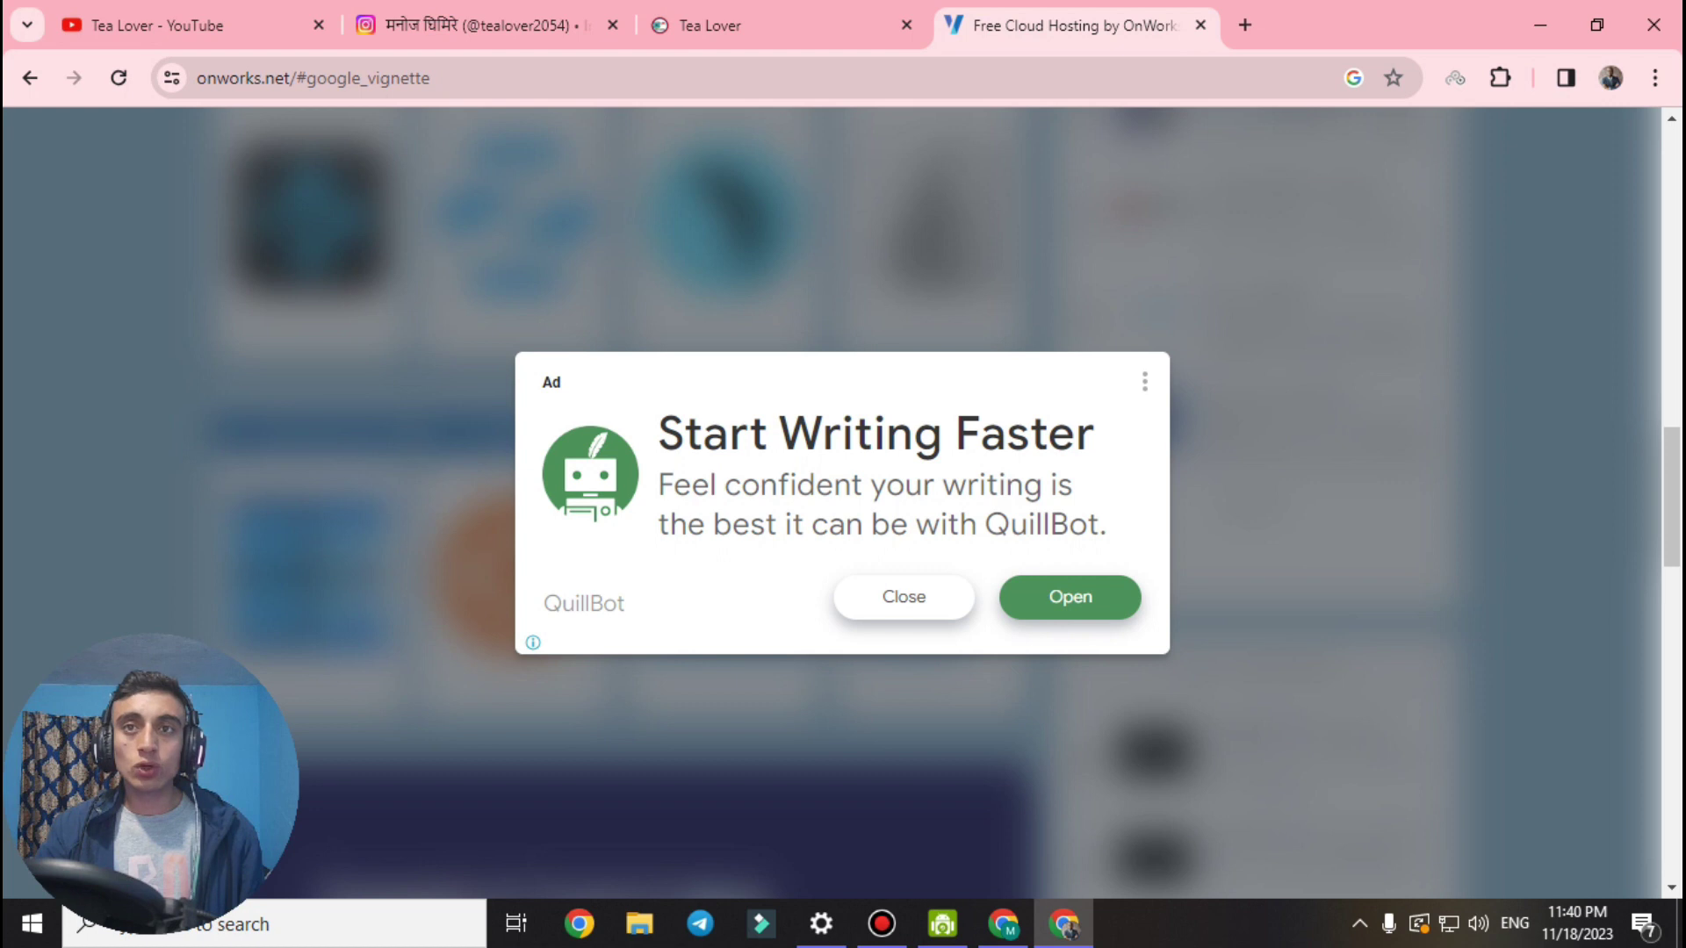
left_click(903, 597)
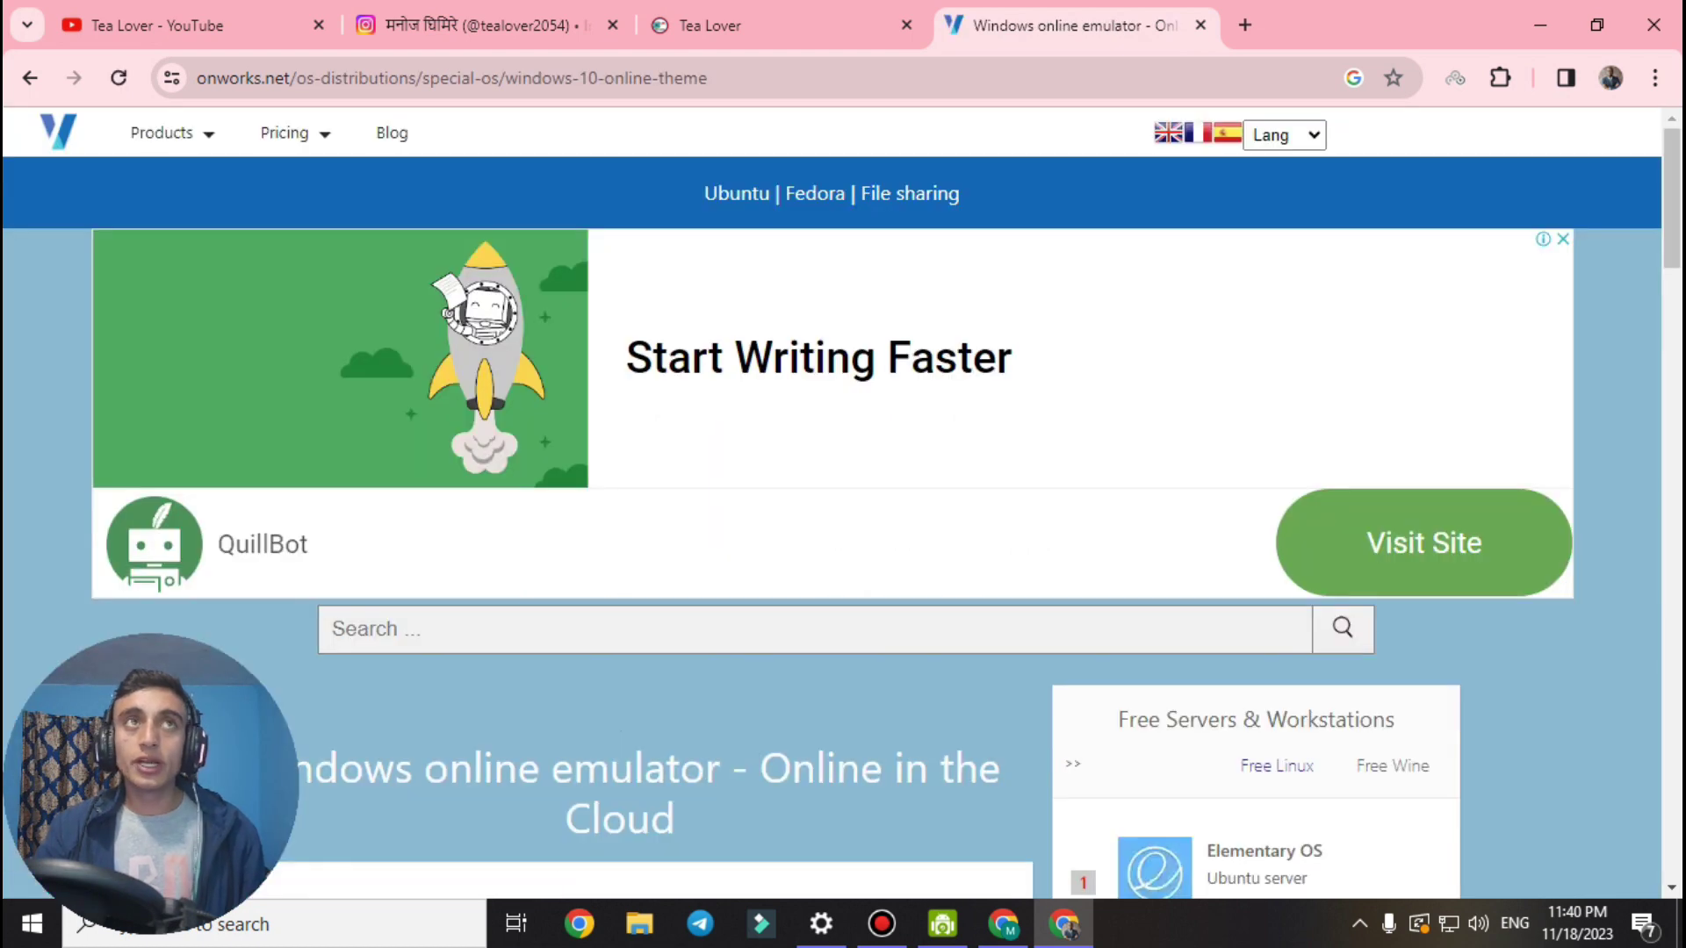
left_click(512, 138)
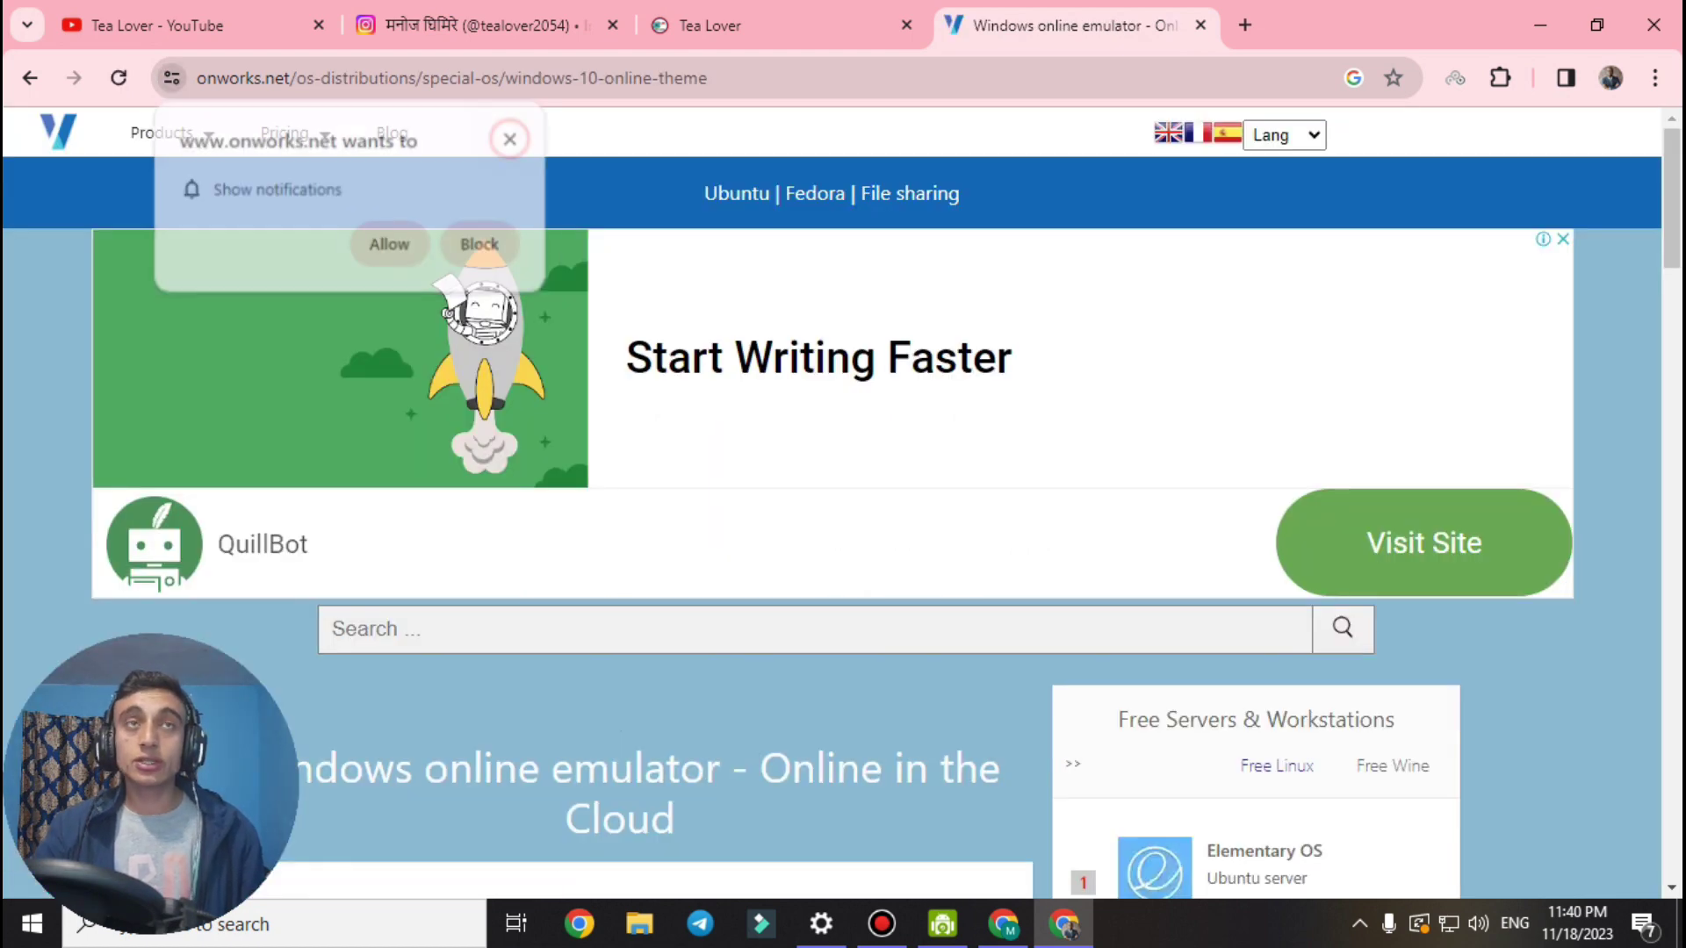
scroll(511, 138, "down", 15)
scroll(614, 501, "up", 6)
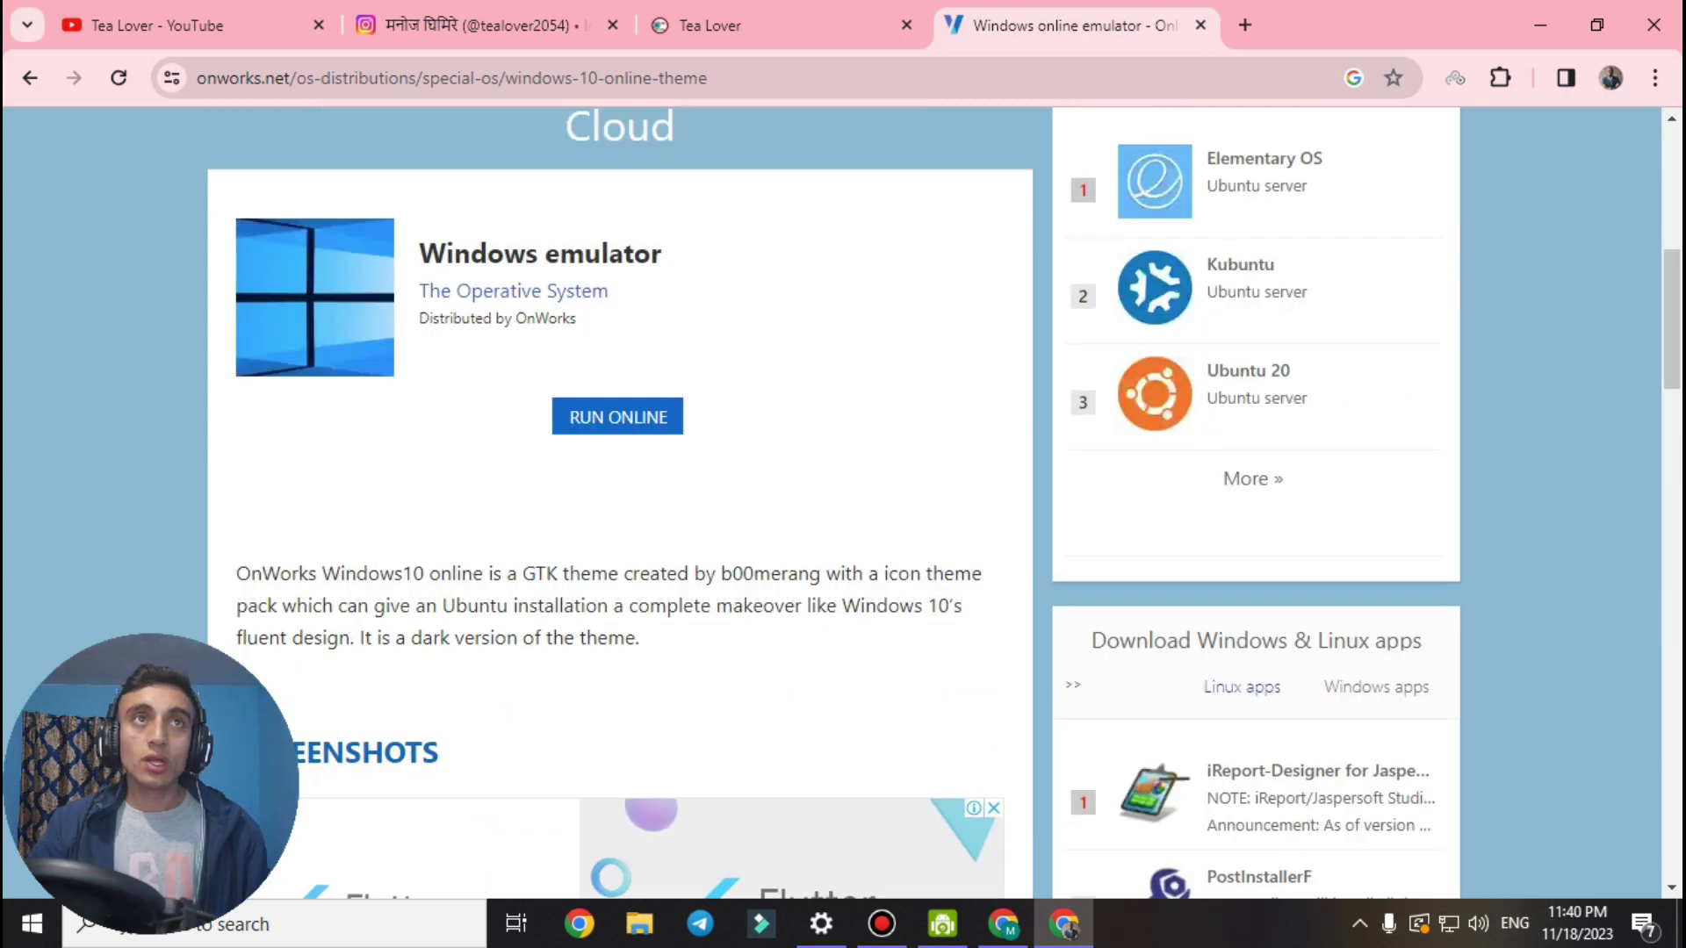
left_click_drag(232, 219, 651, 255)
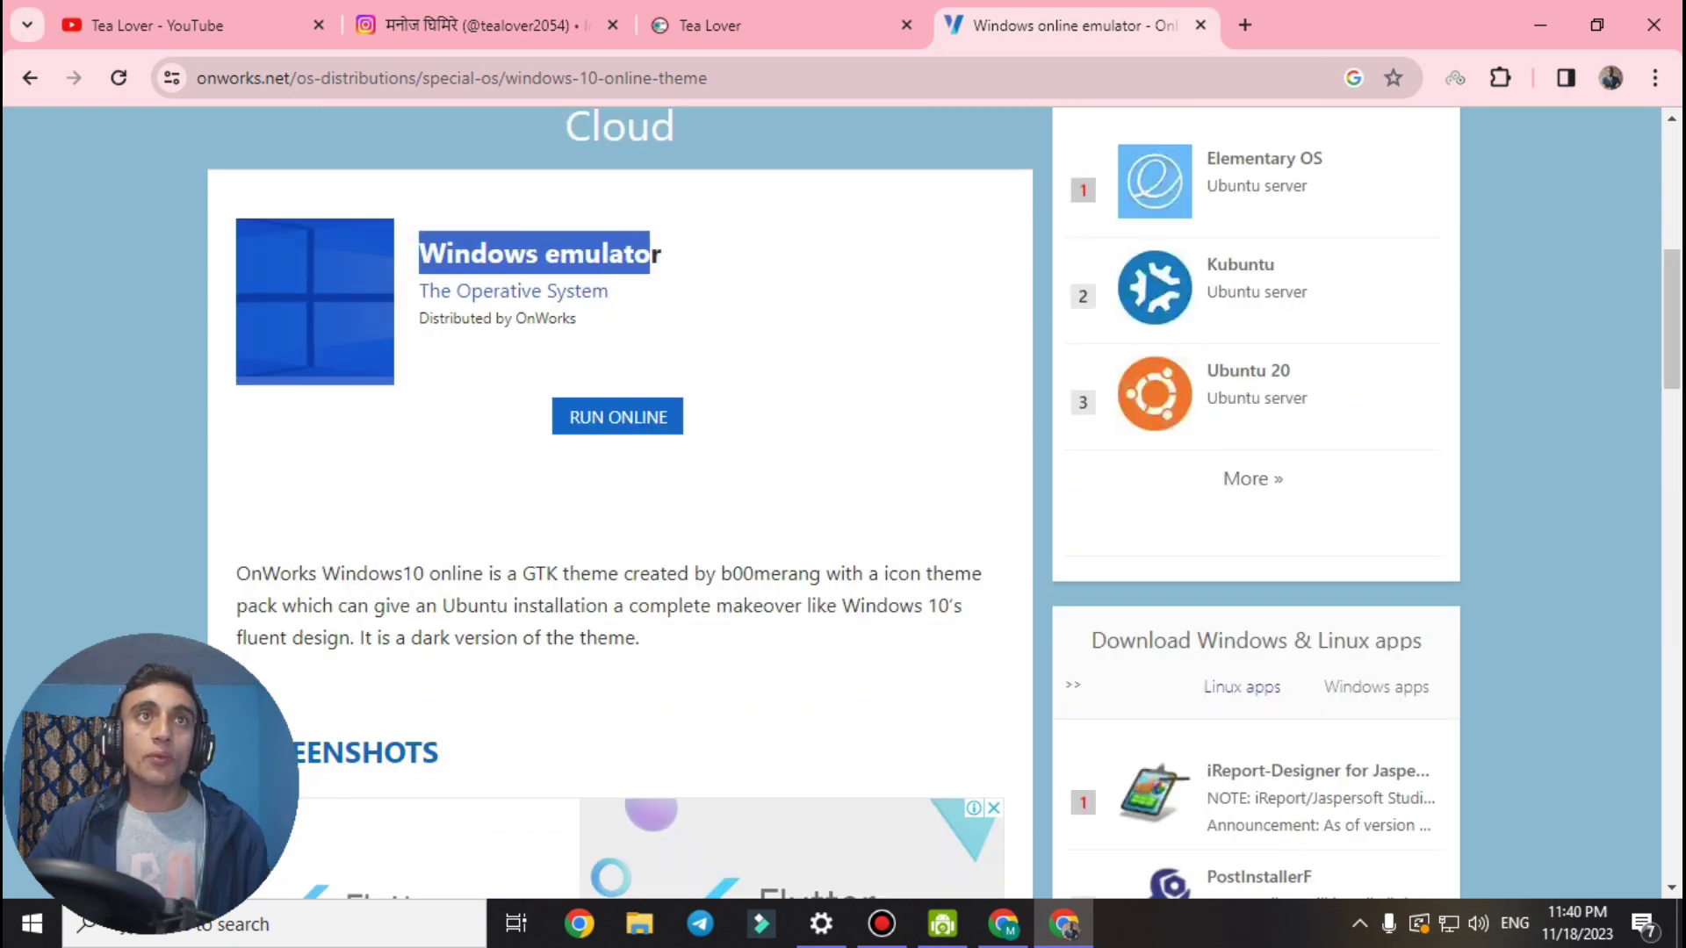
left_click(704, 323)
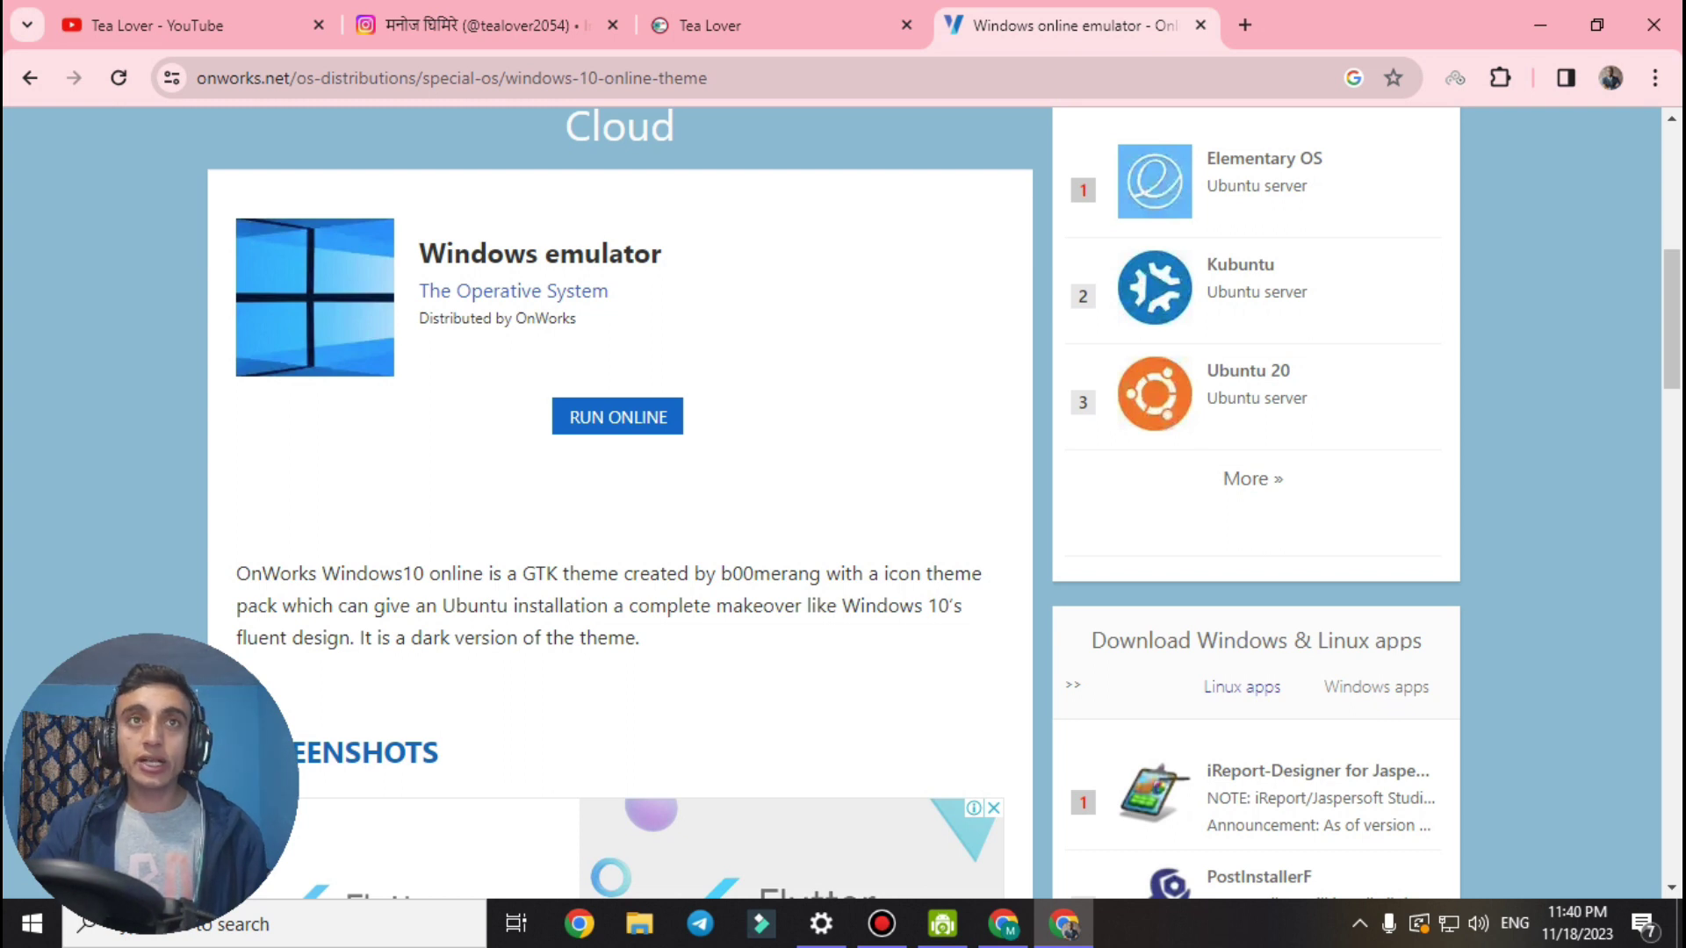
left_click(617, 416)
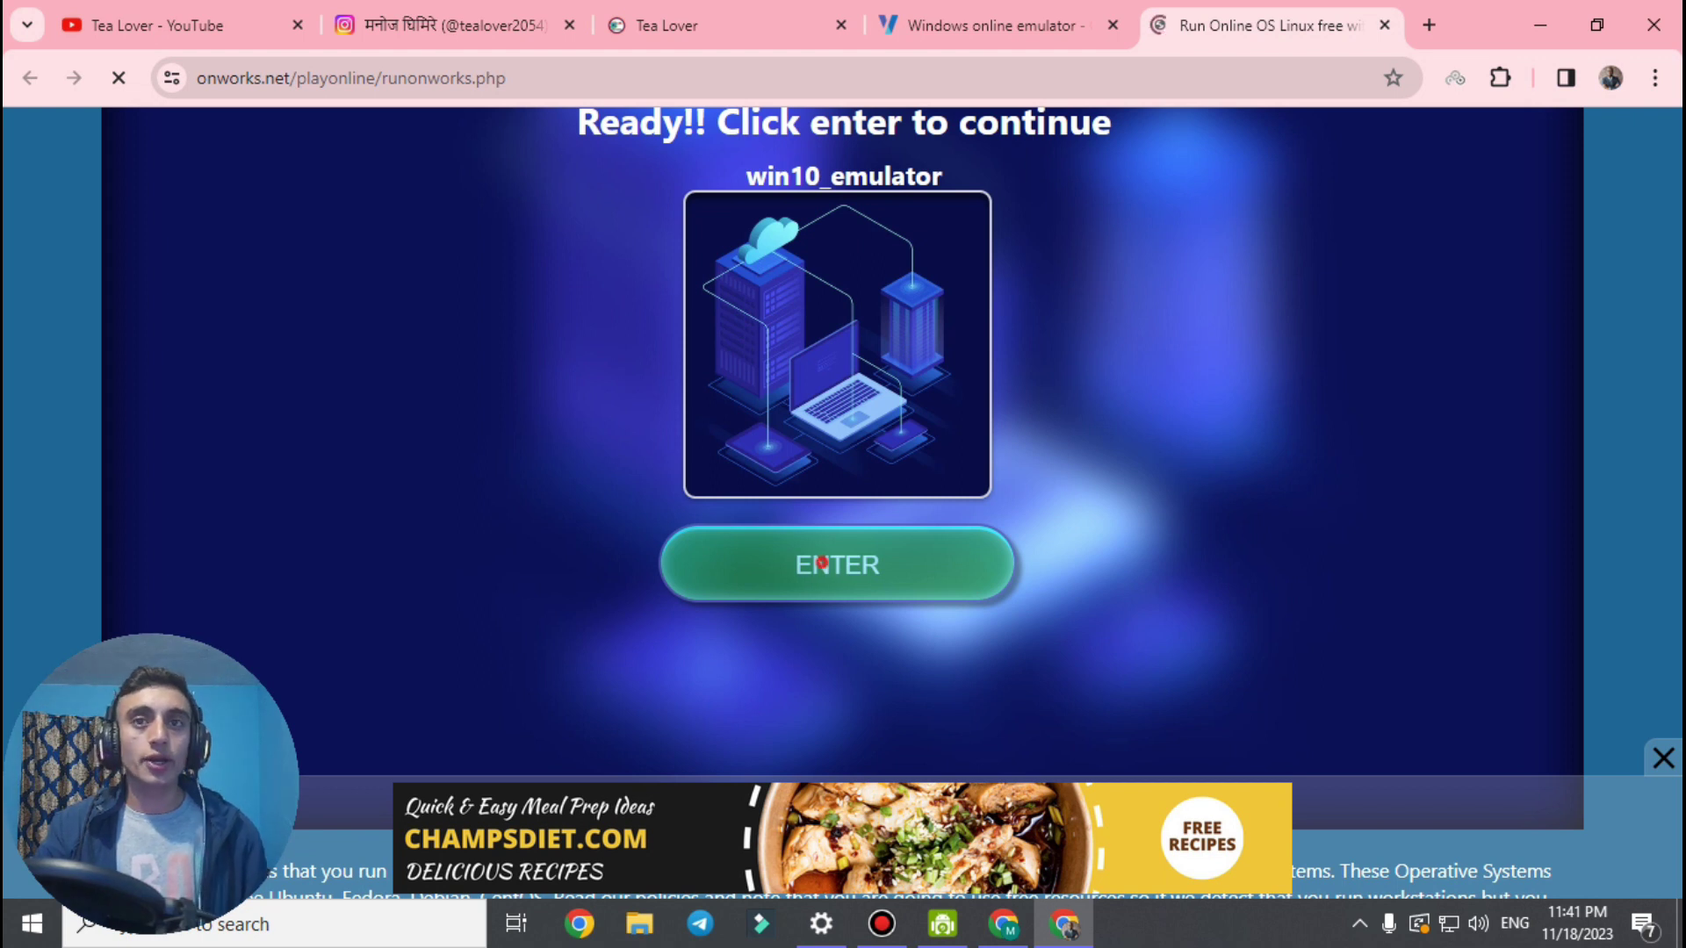
Enter the ready win10_emulator server and wait for the remote Windows 10 desktop to connect.
left_click(822, 562)
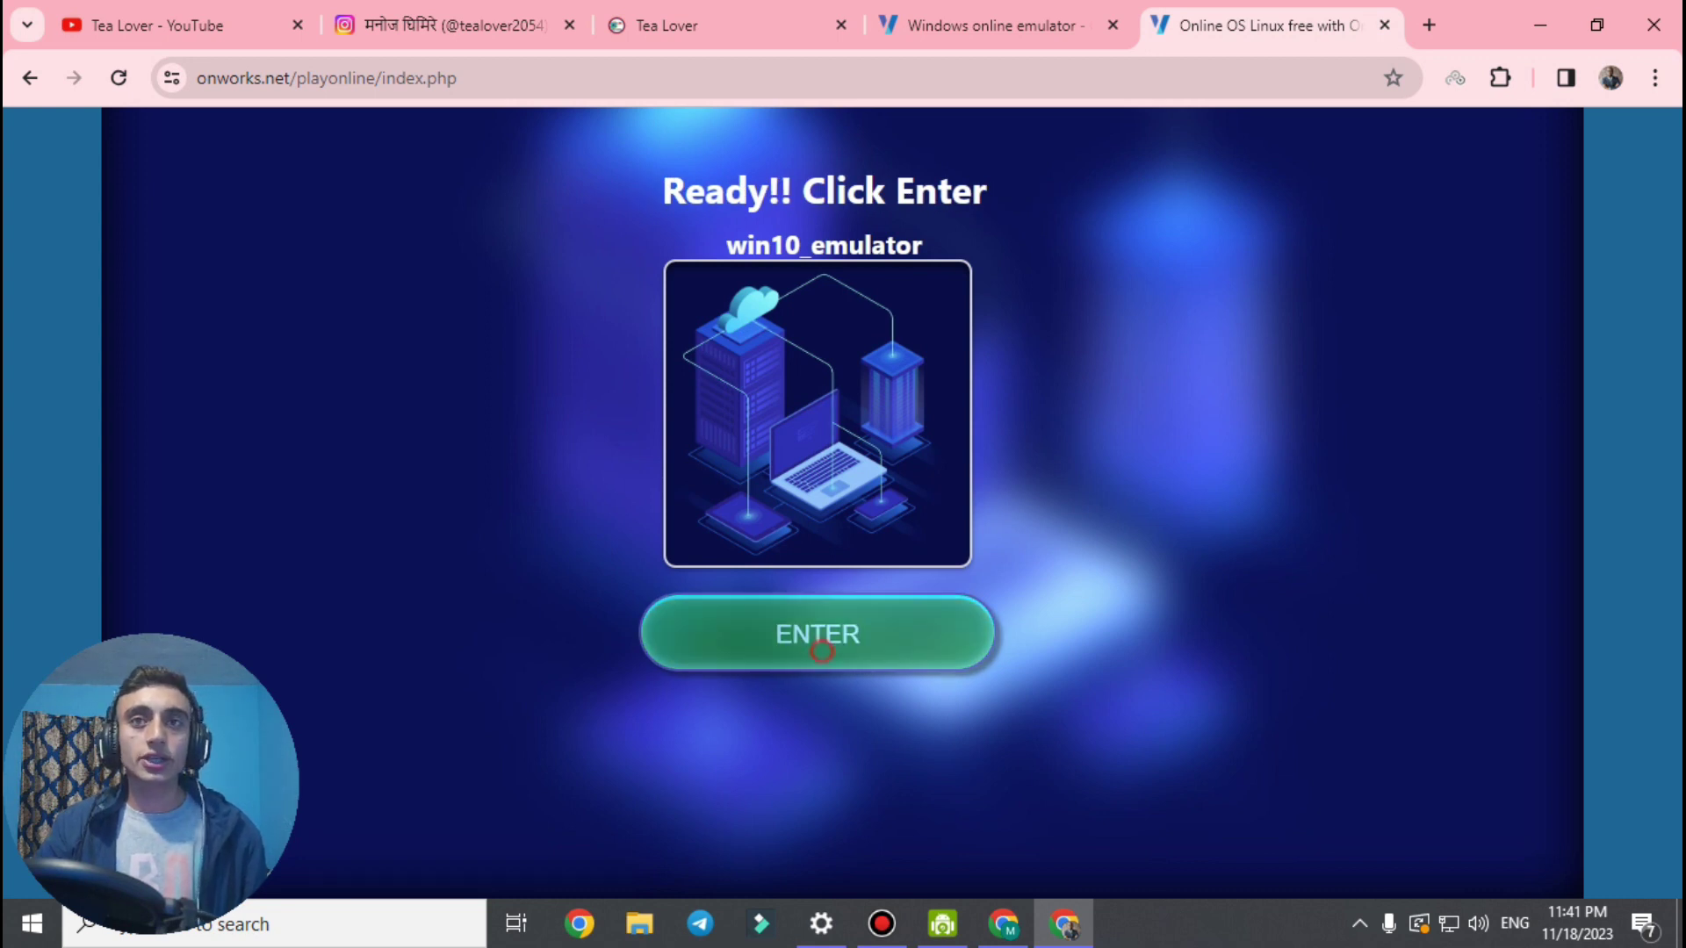
left_click(821, 650)
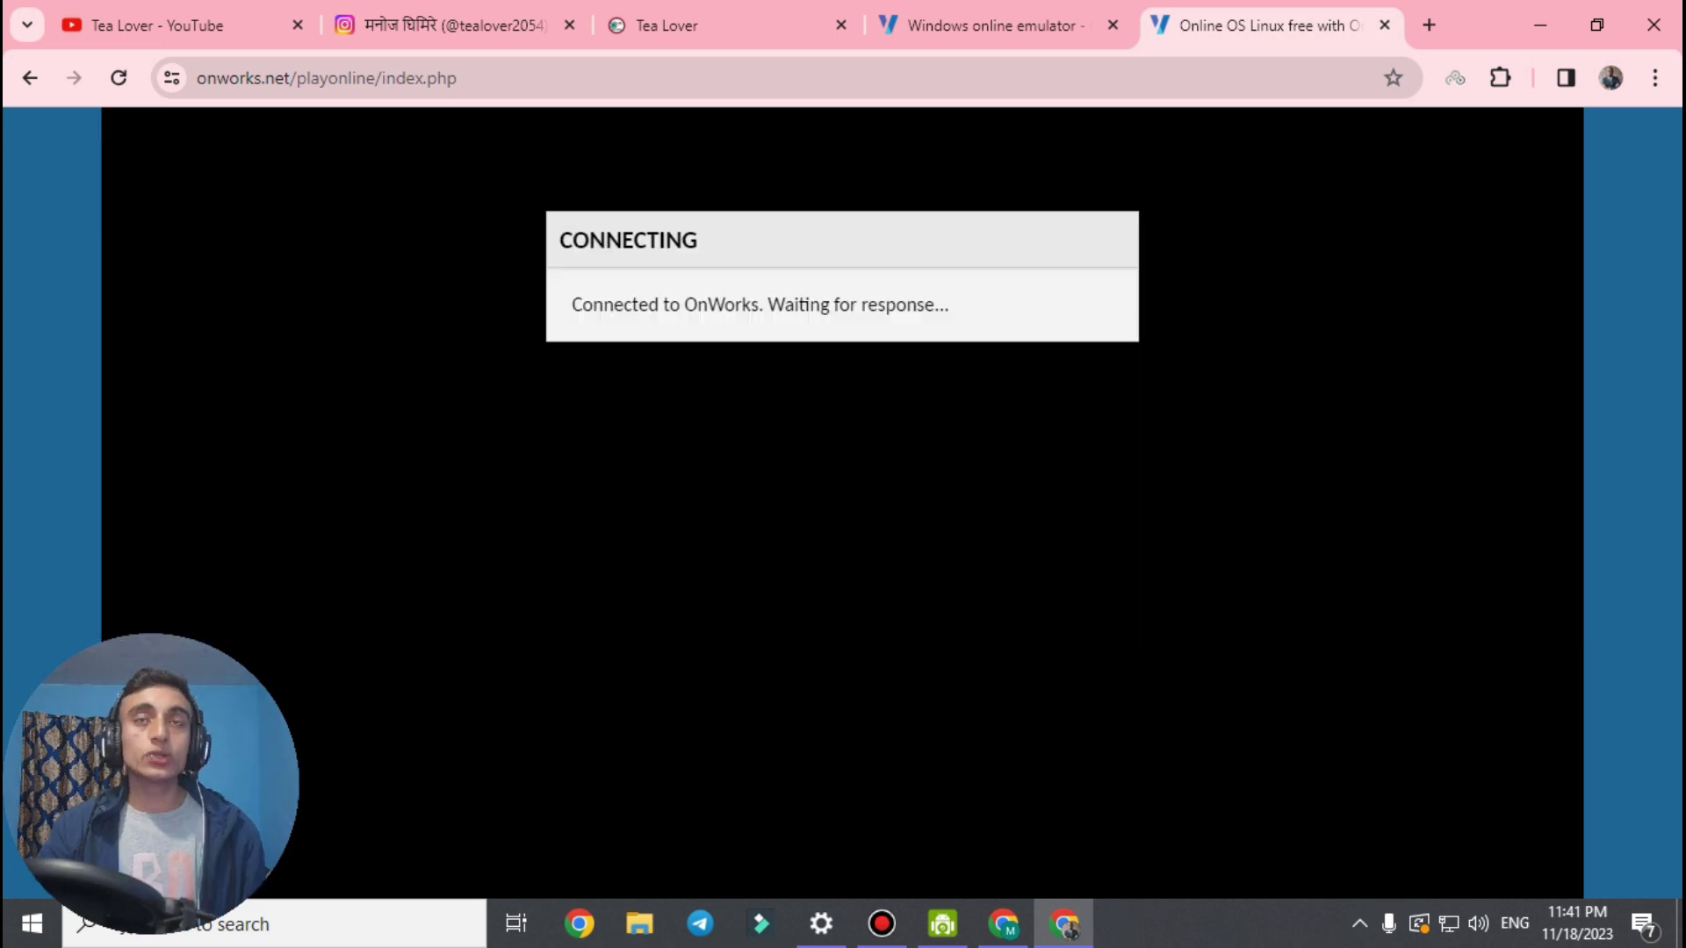
left_click_drag(571, 305, 916, 305)
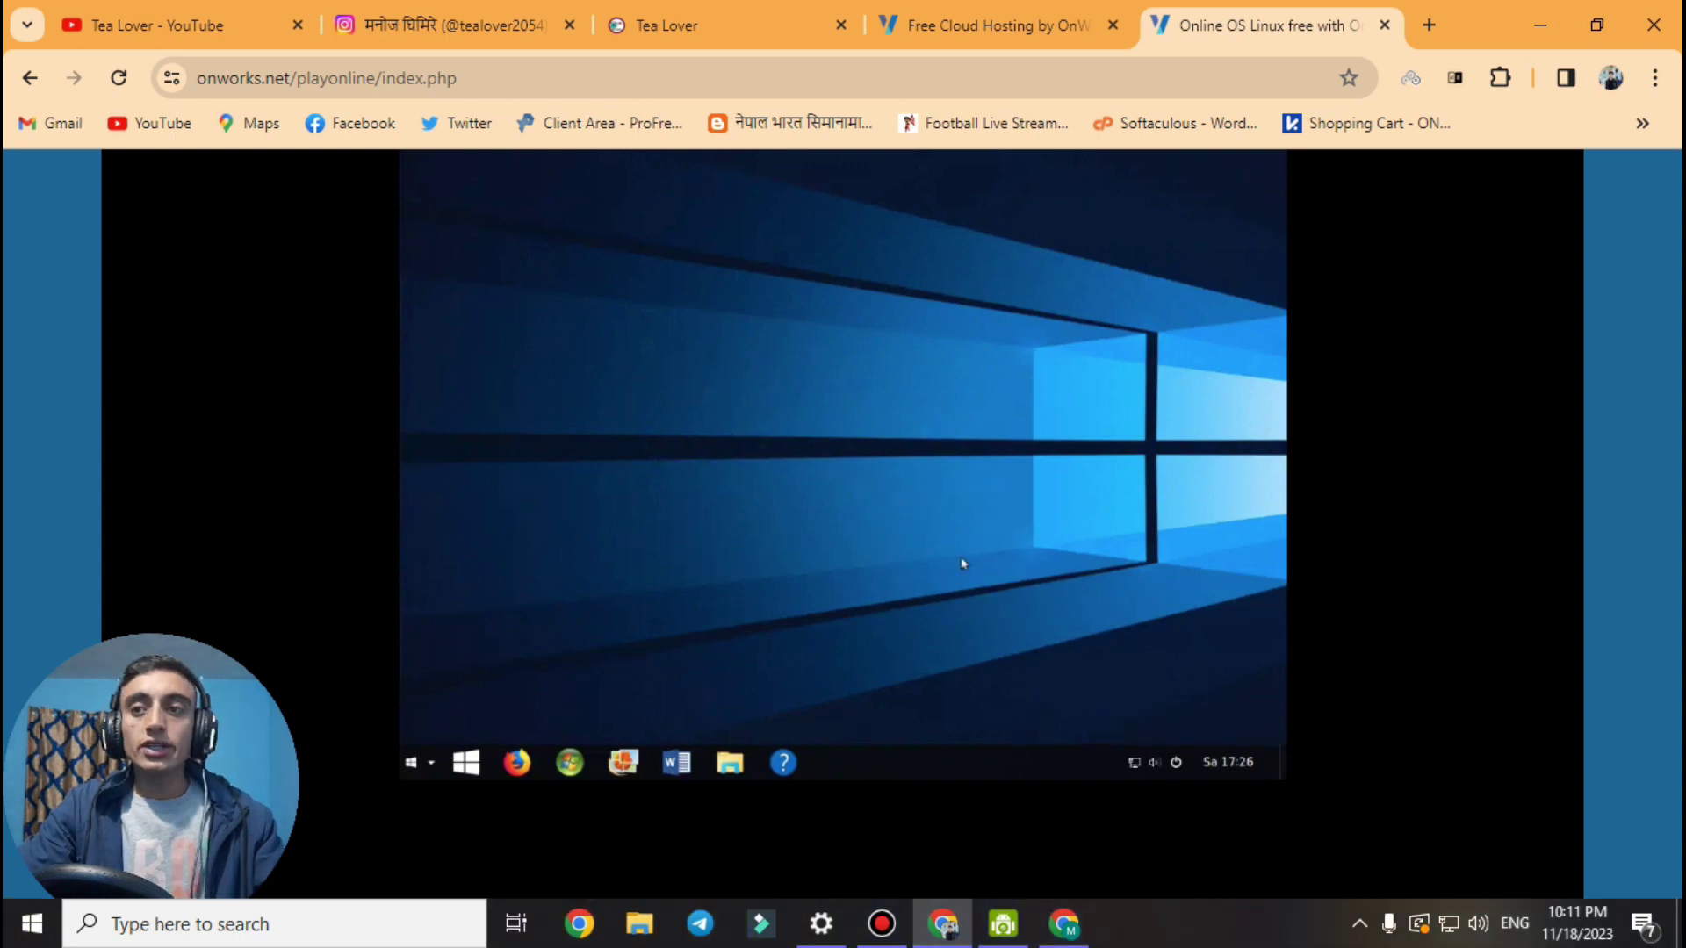
Open the remote desktop's system tray menu and choose system settings.
left_click(1175, 762)
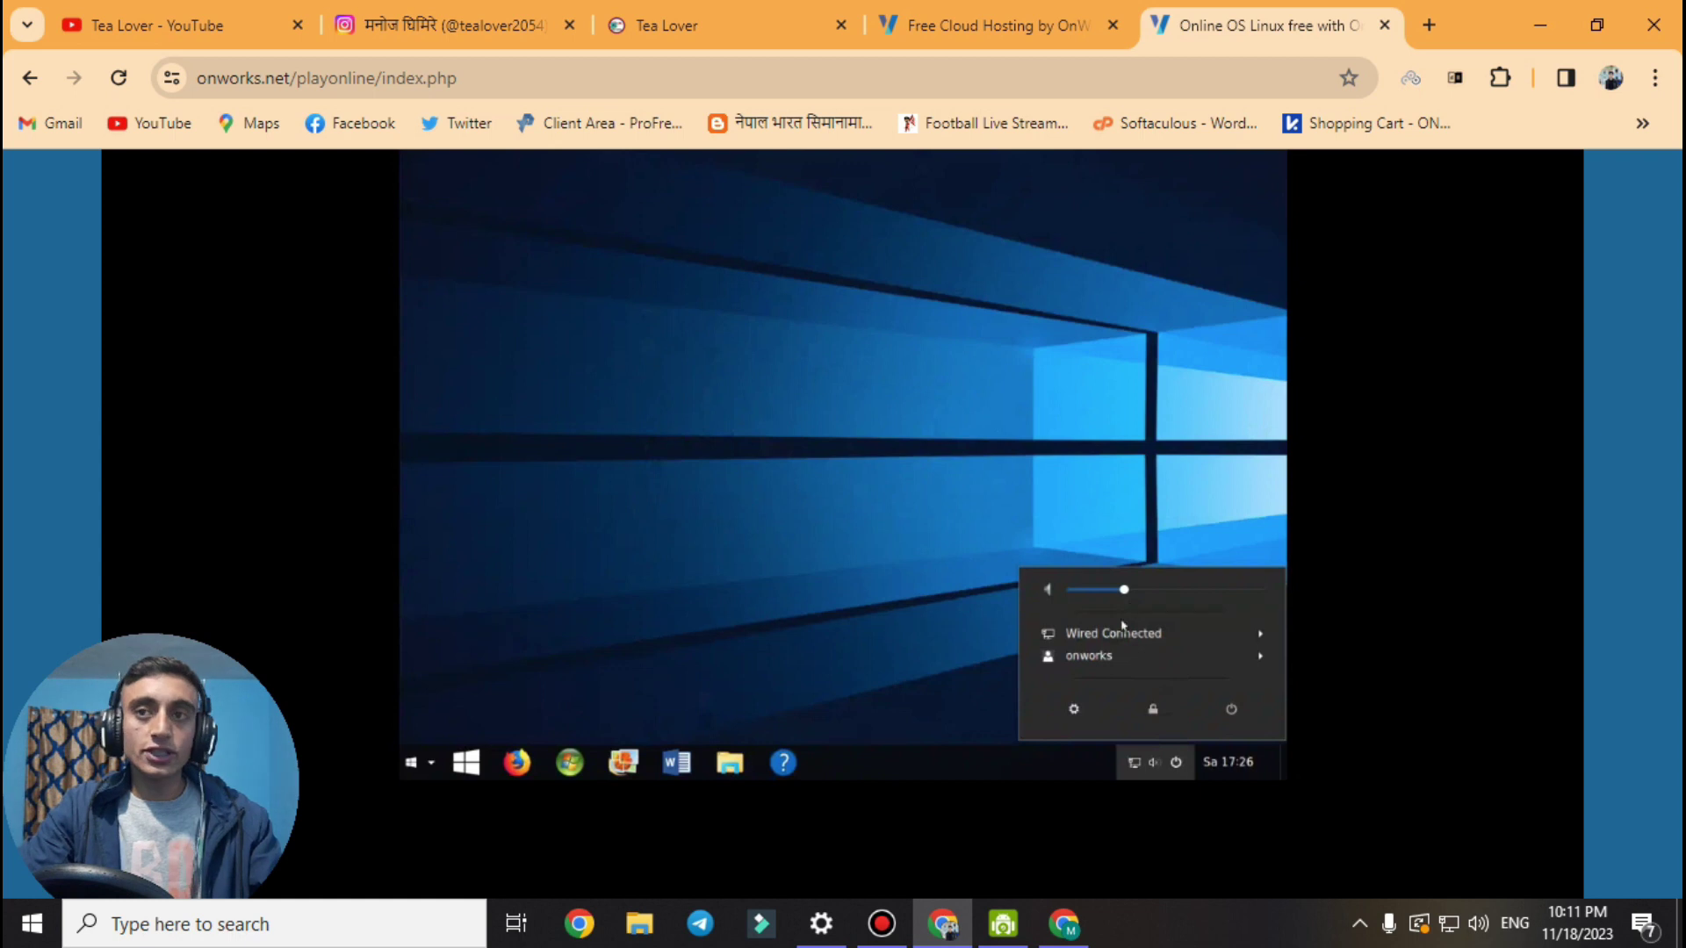
left_click(1074, 709)
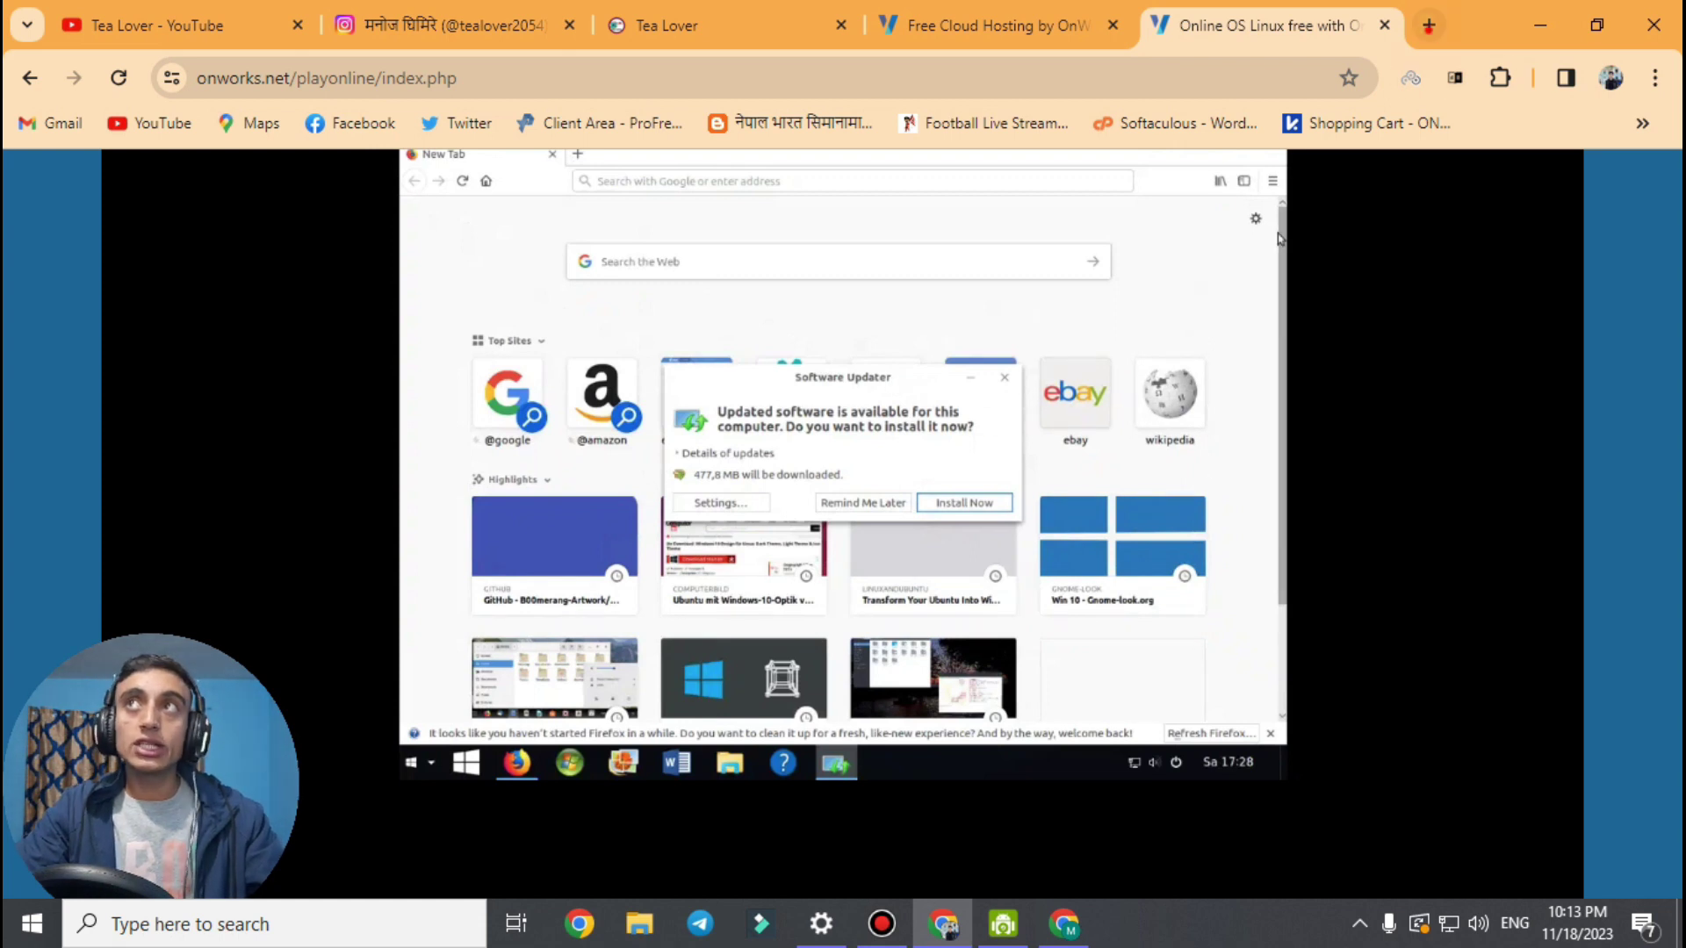
Search Google for 'hyberbeam' in a new Chrome tab.
left_click(1428, 26)
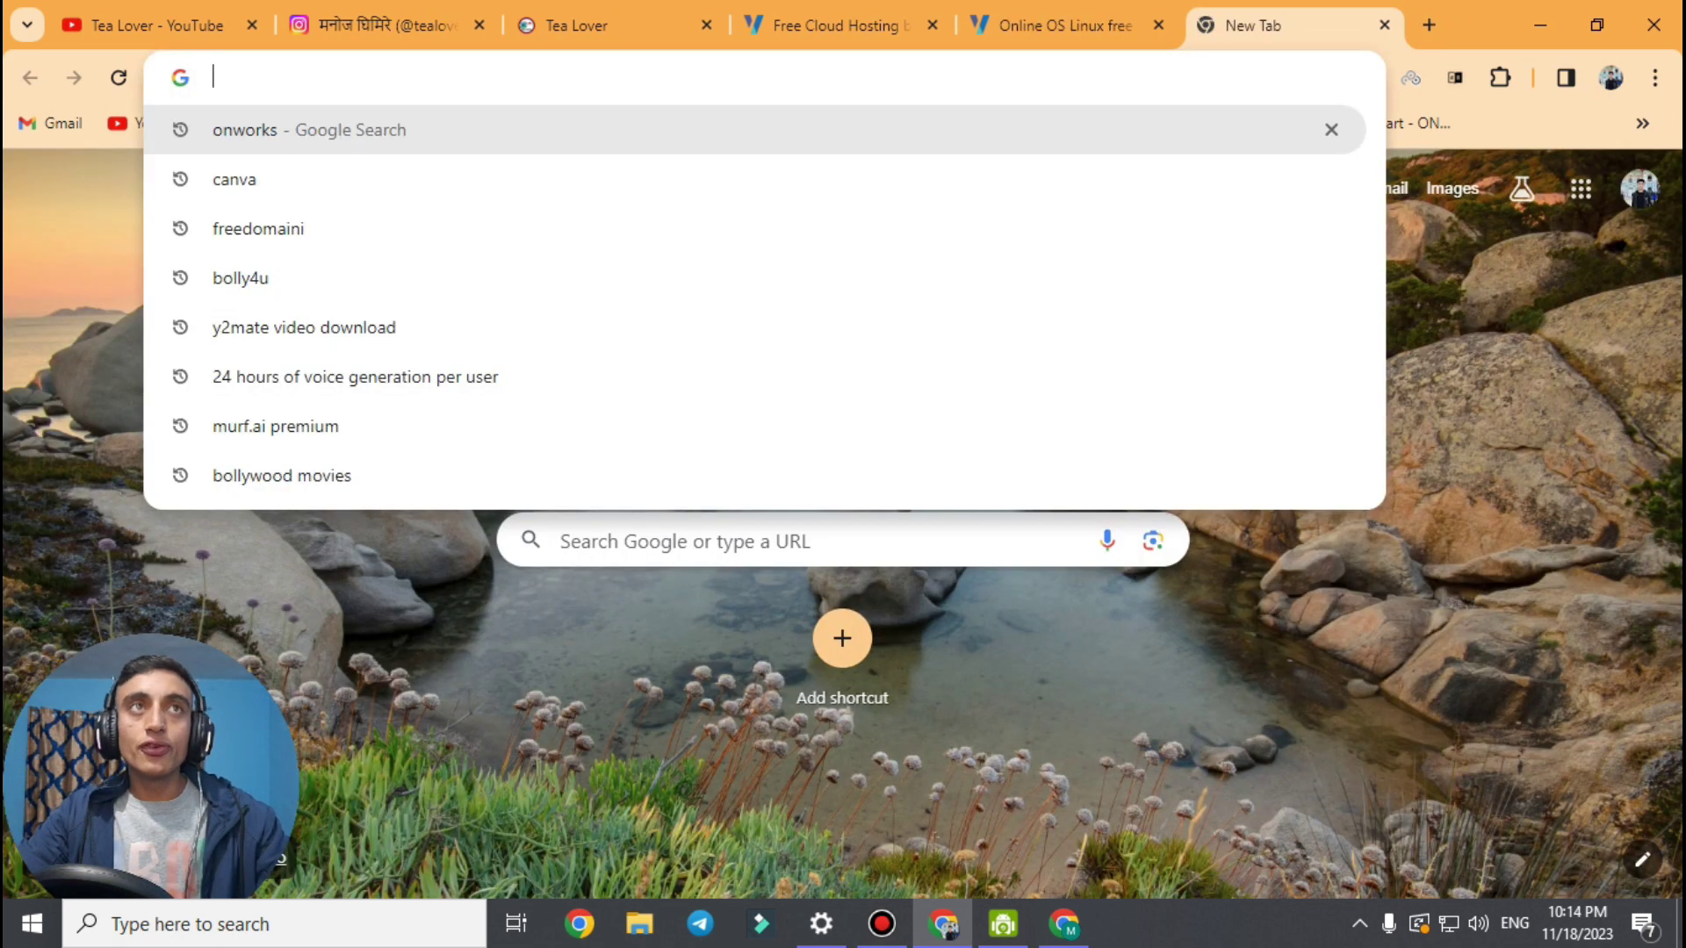
type("hyberbeam")
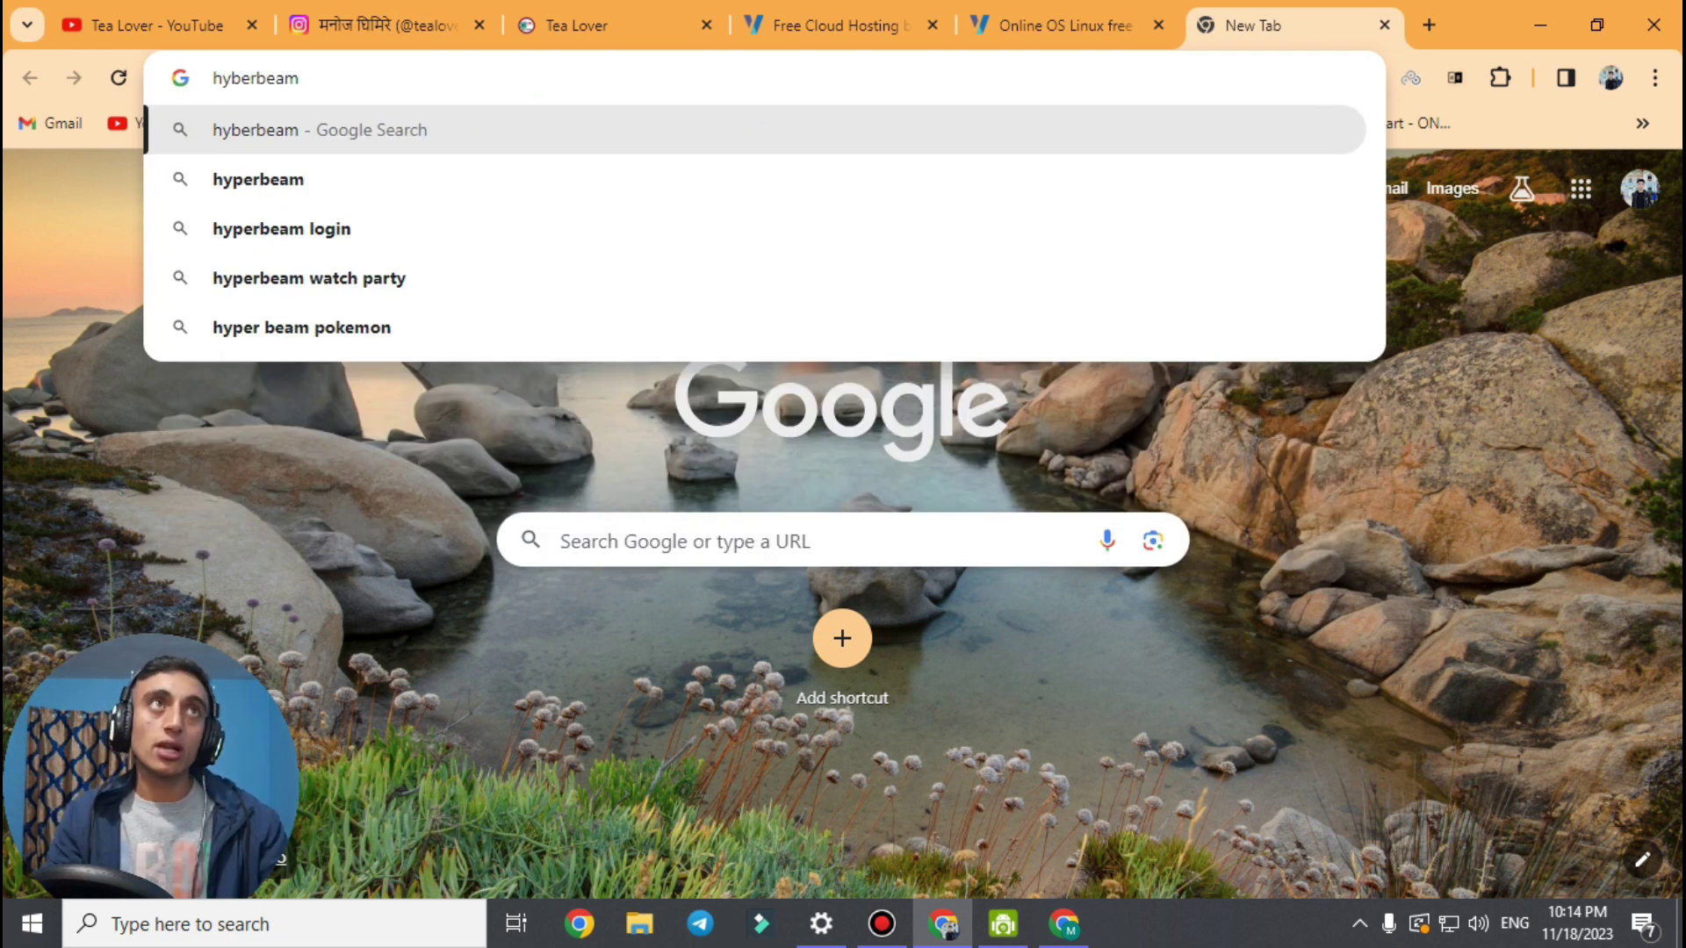
key("Return")
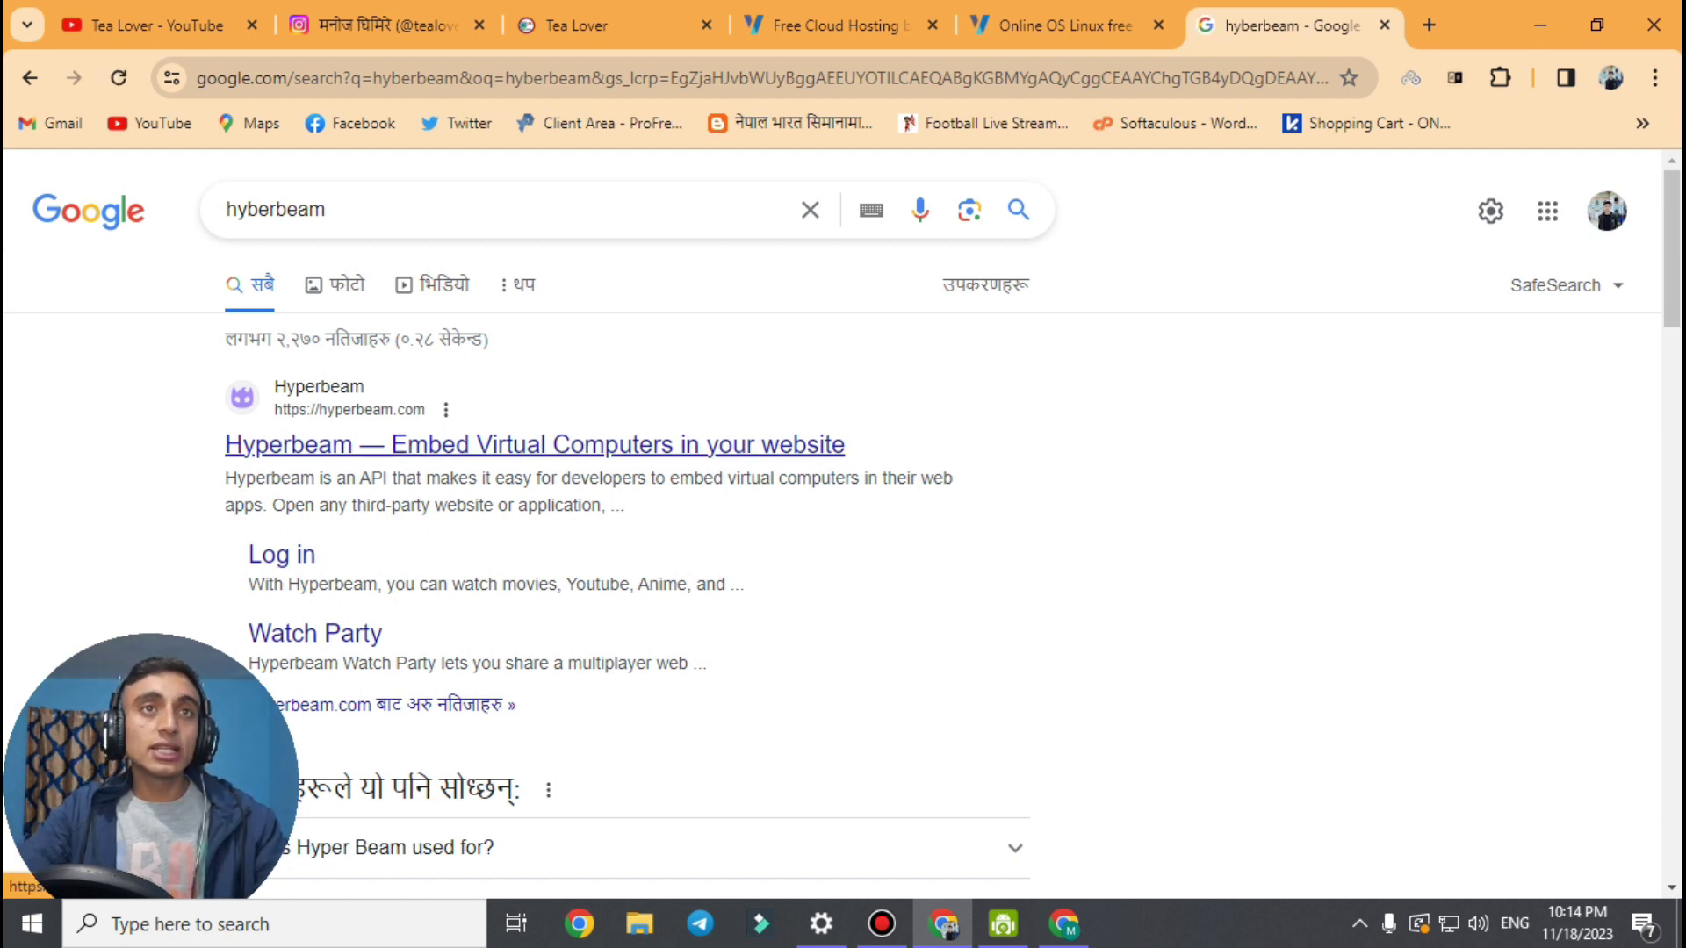
Open the Hyperbeam result and choose Get started to reach the hyperbeam.com/app/login page.
left_click(774, 455)
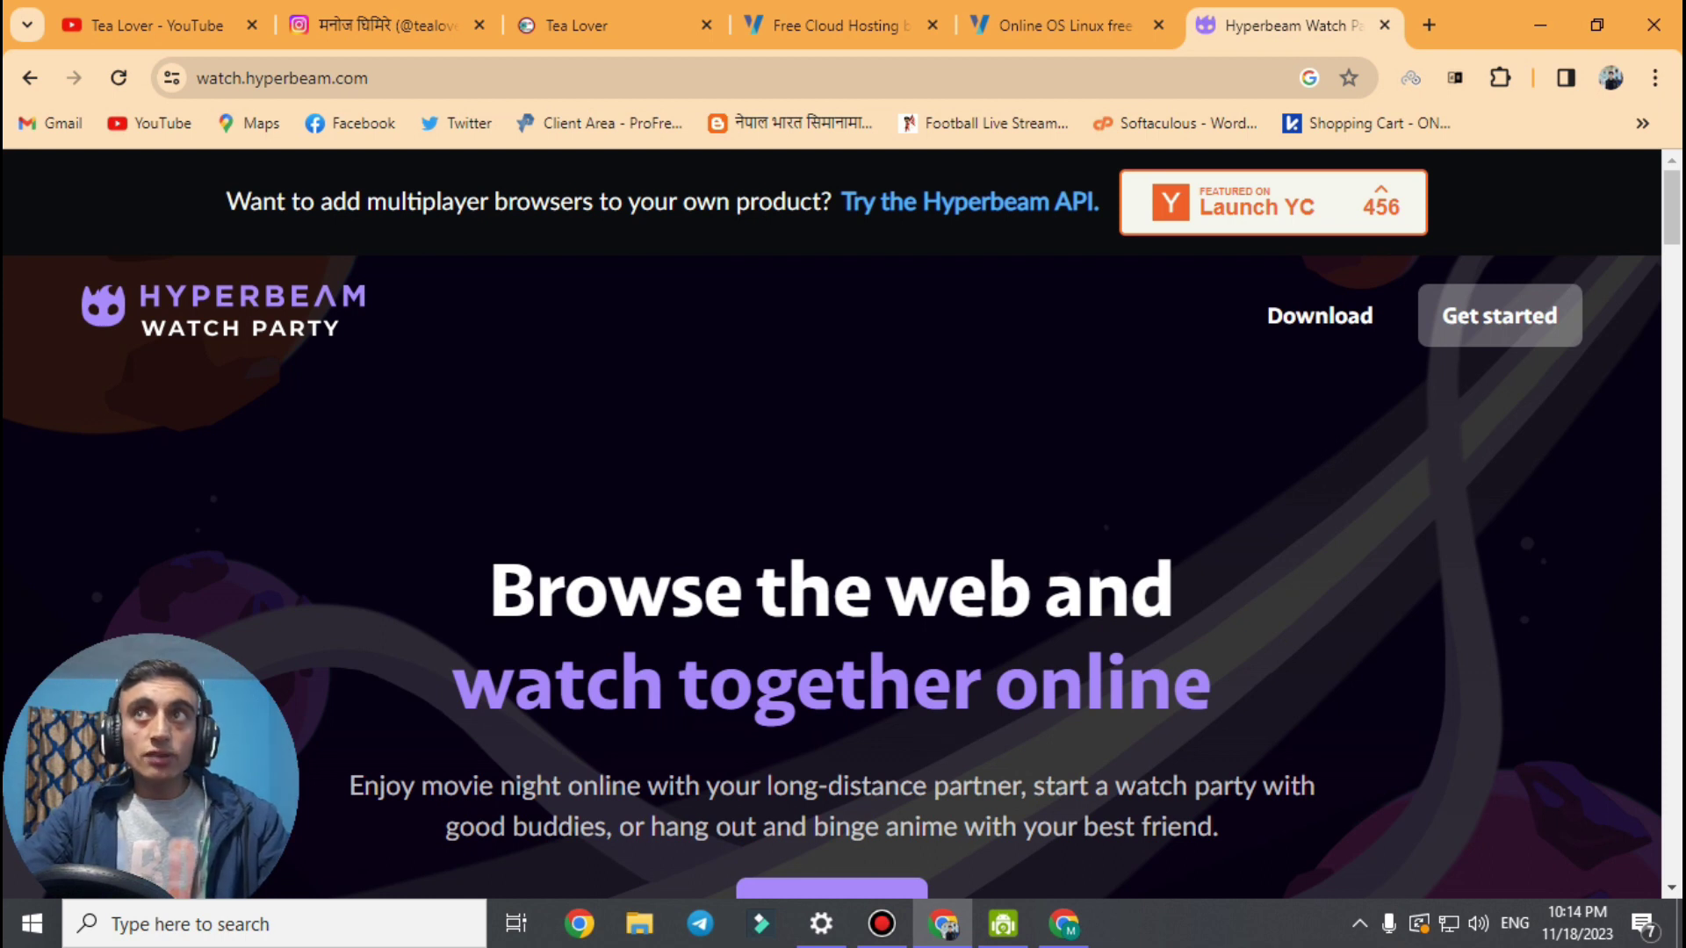
scroll(843, 524, "down", 6)
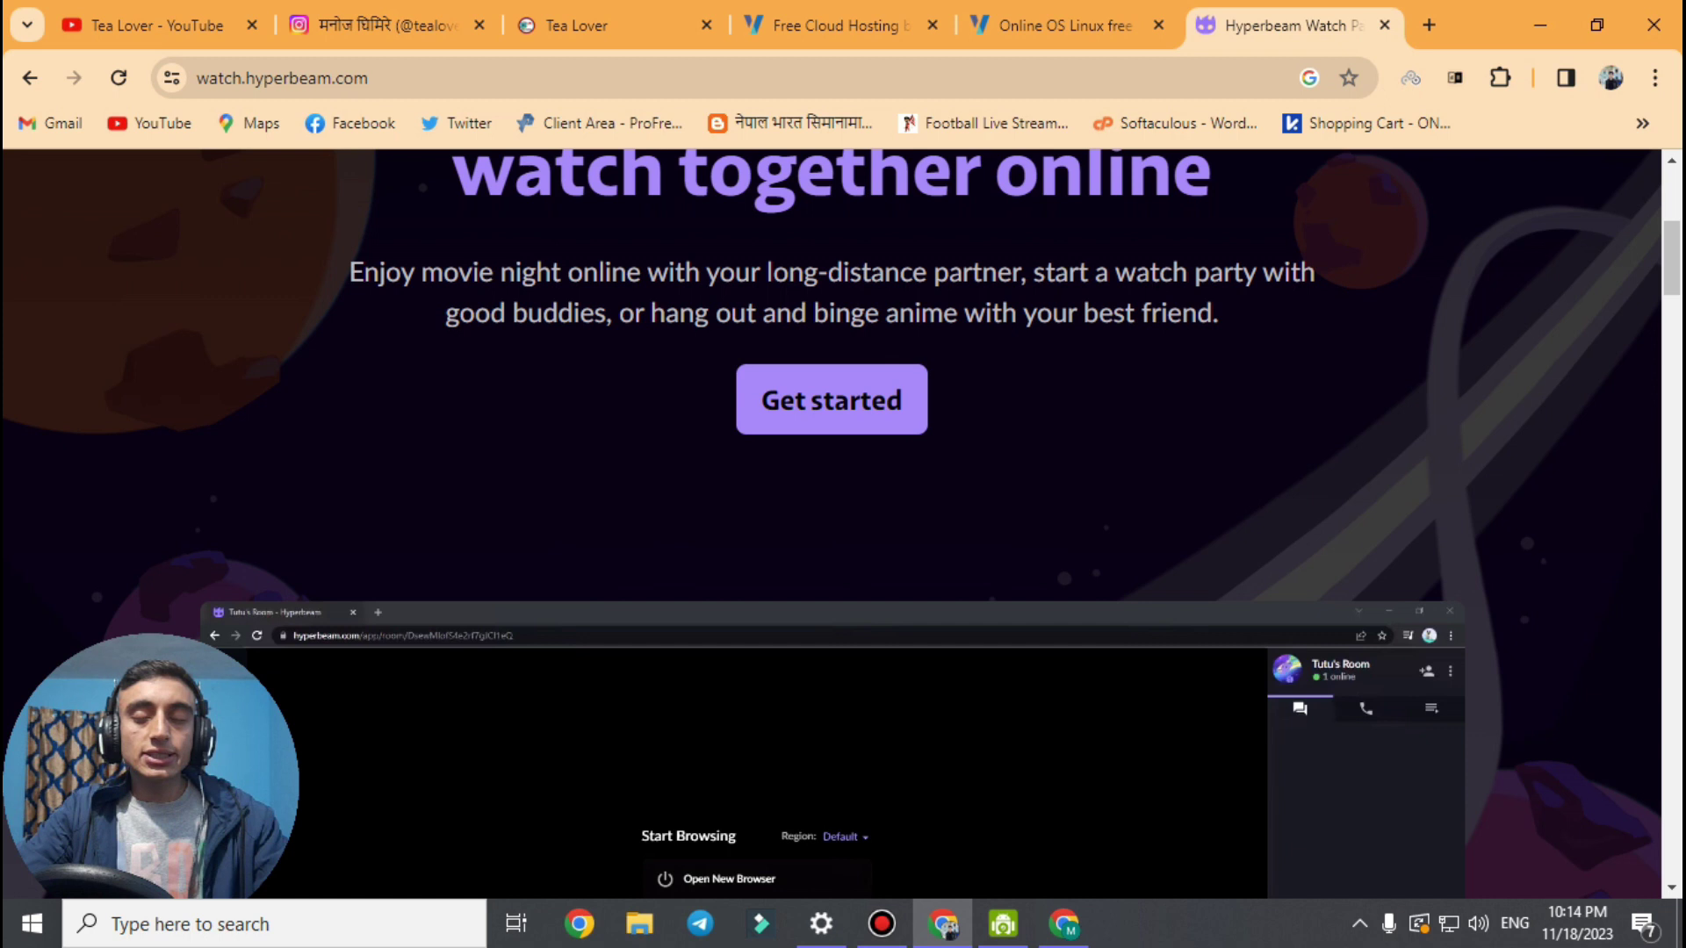
left_click(790, 411)
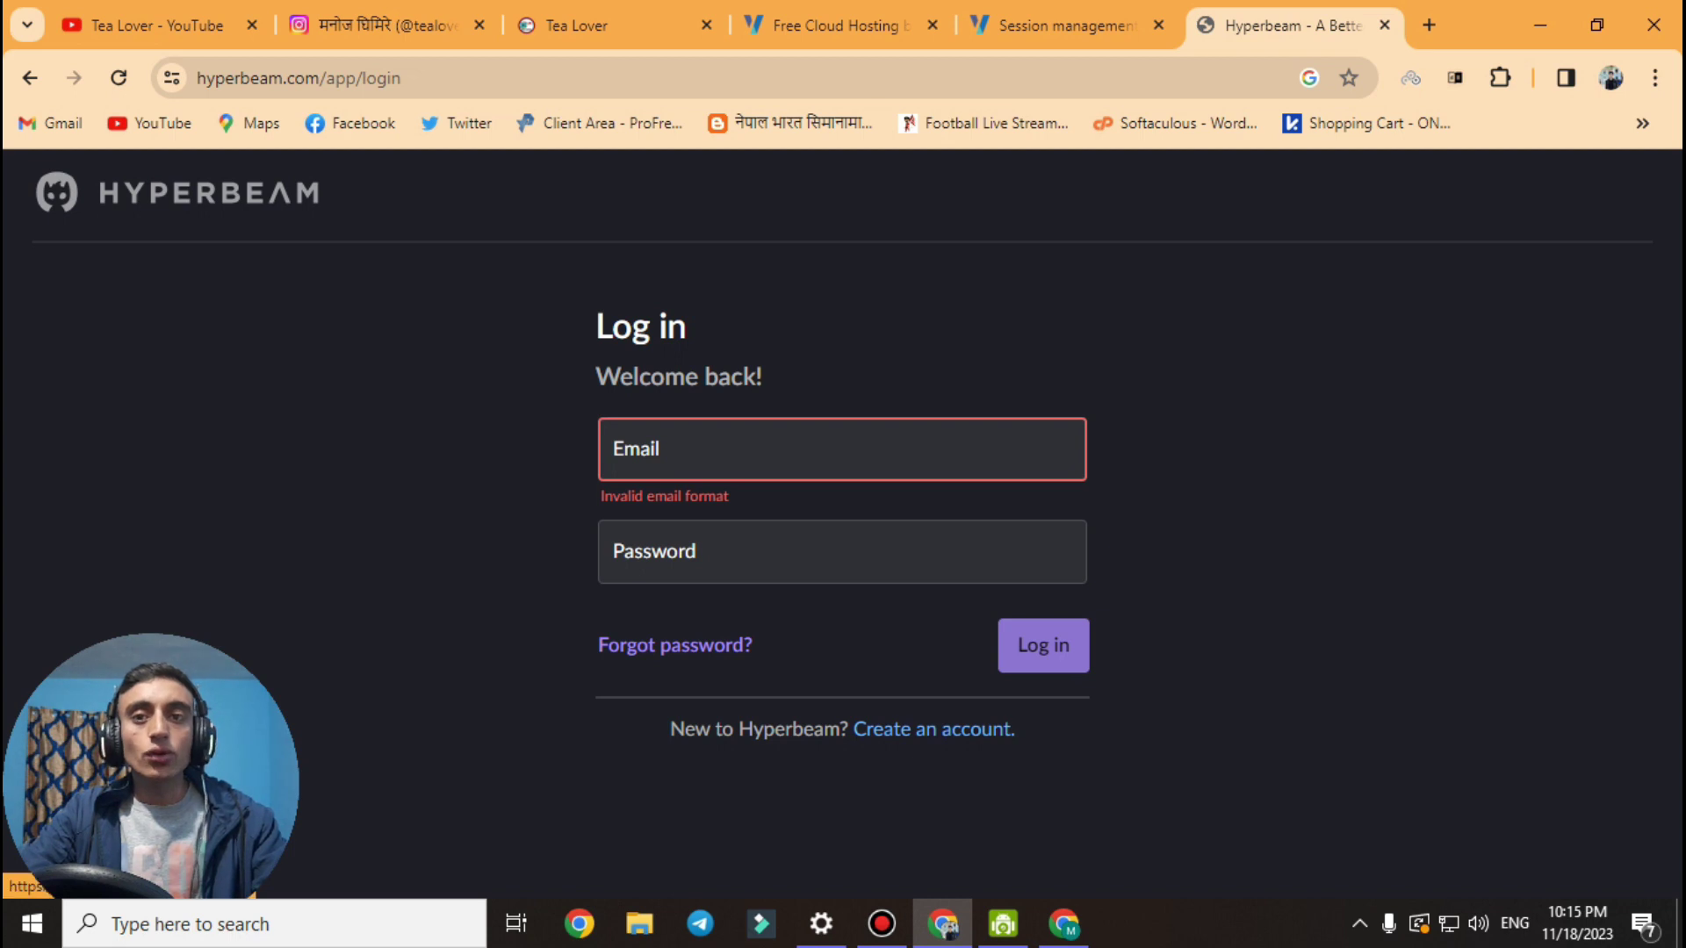
Sign up for a Hyperbeam account: submit the date of birth, pass the hCaptcha check, and finish.
left_click(933, 729)
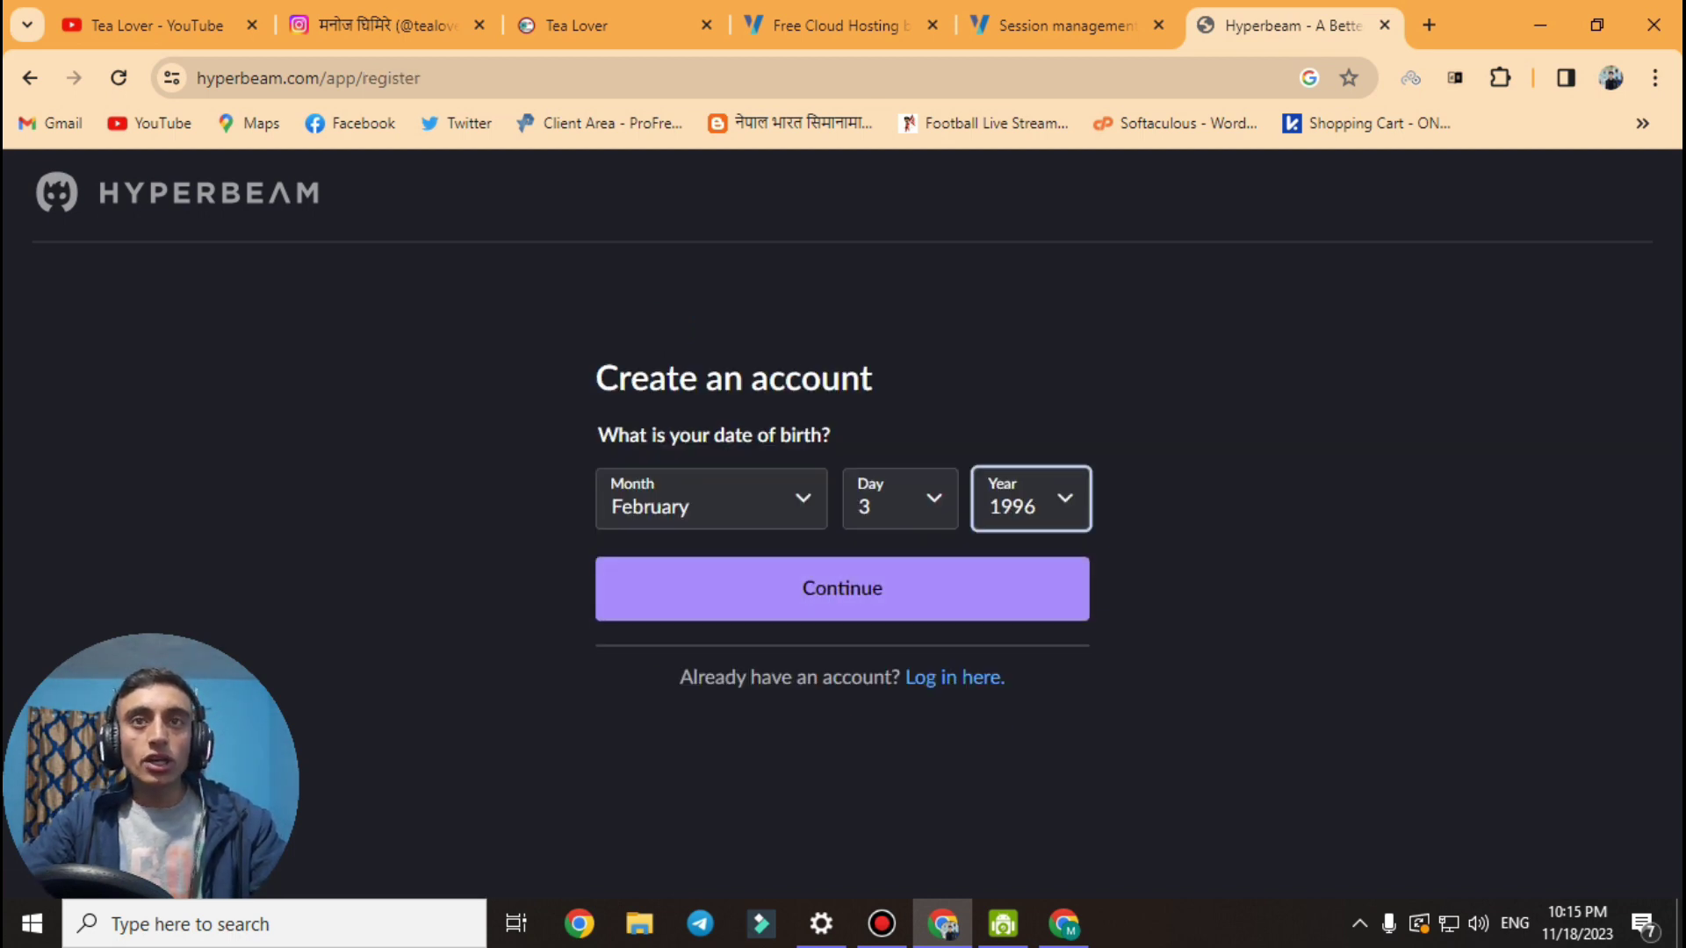
left_click(842, 588)
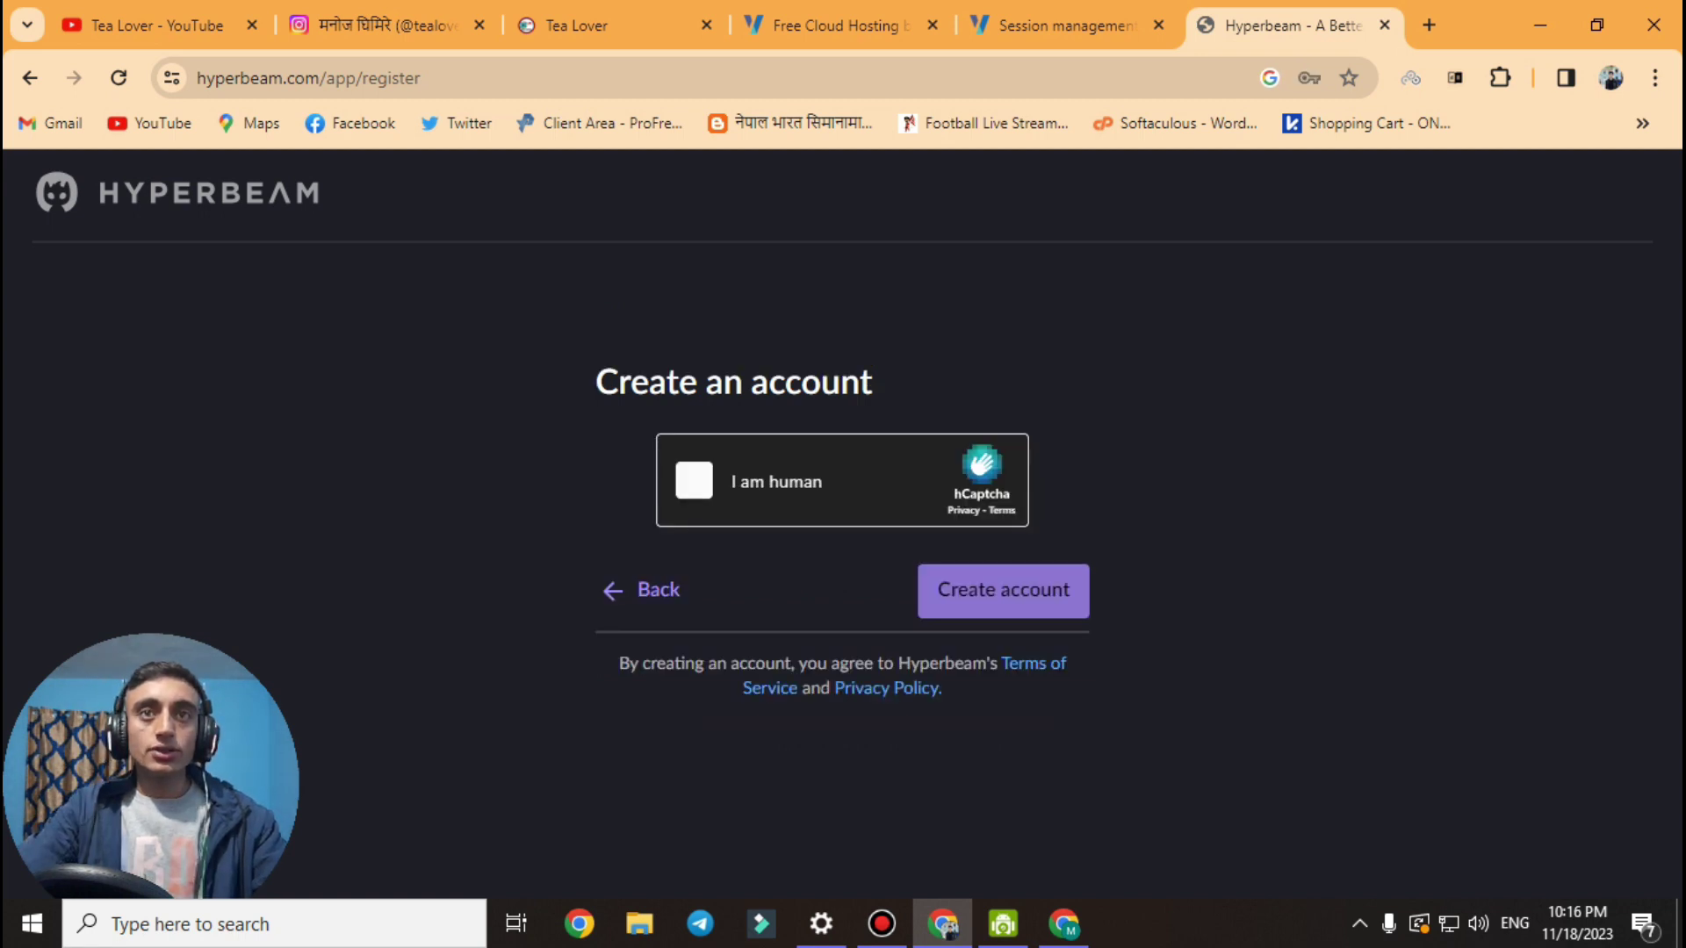
left_click(694, 481)
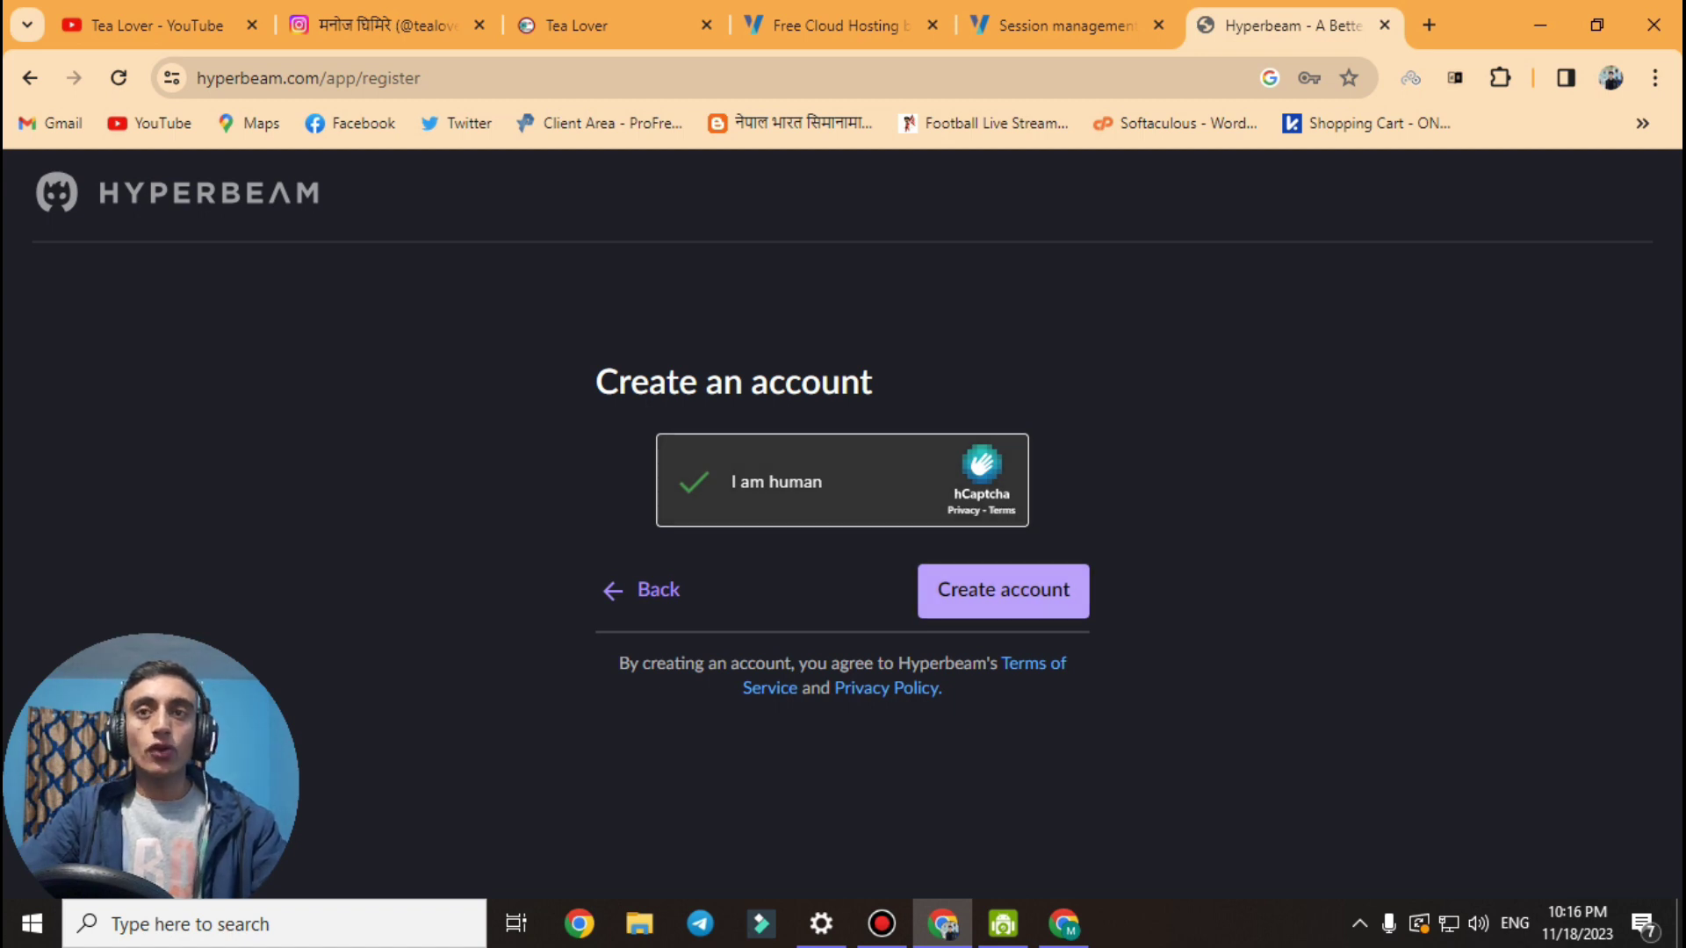
left_click(999, 597)
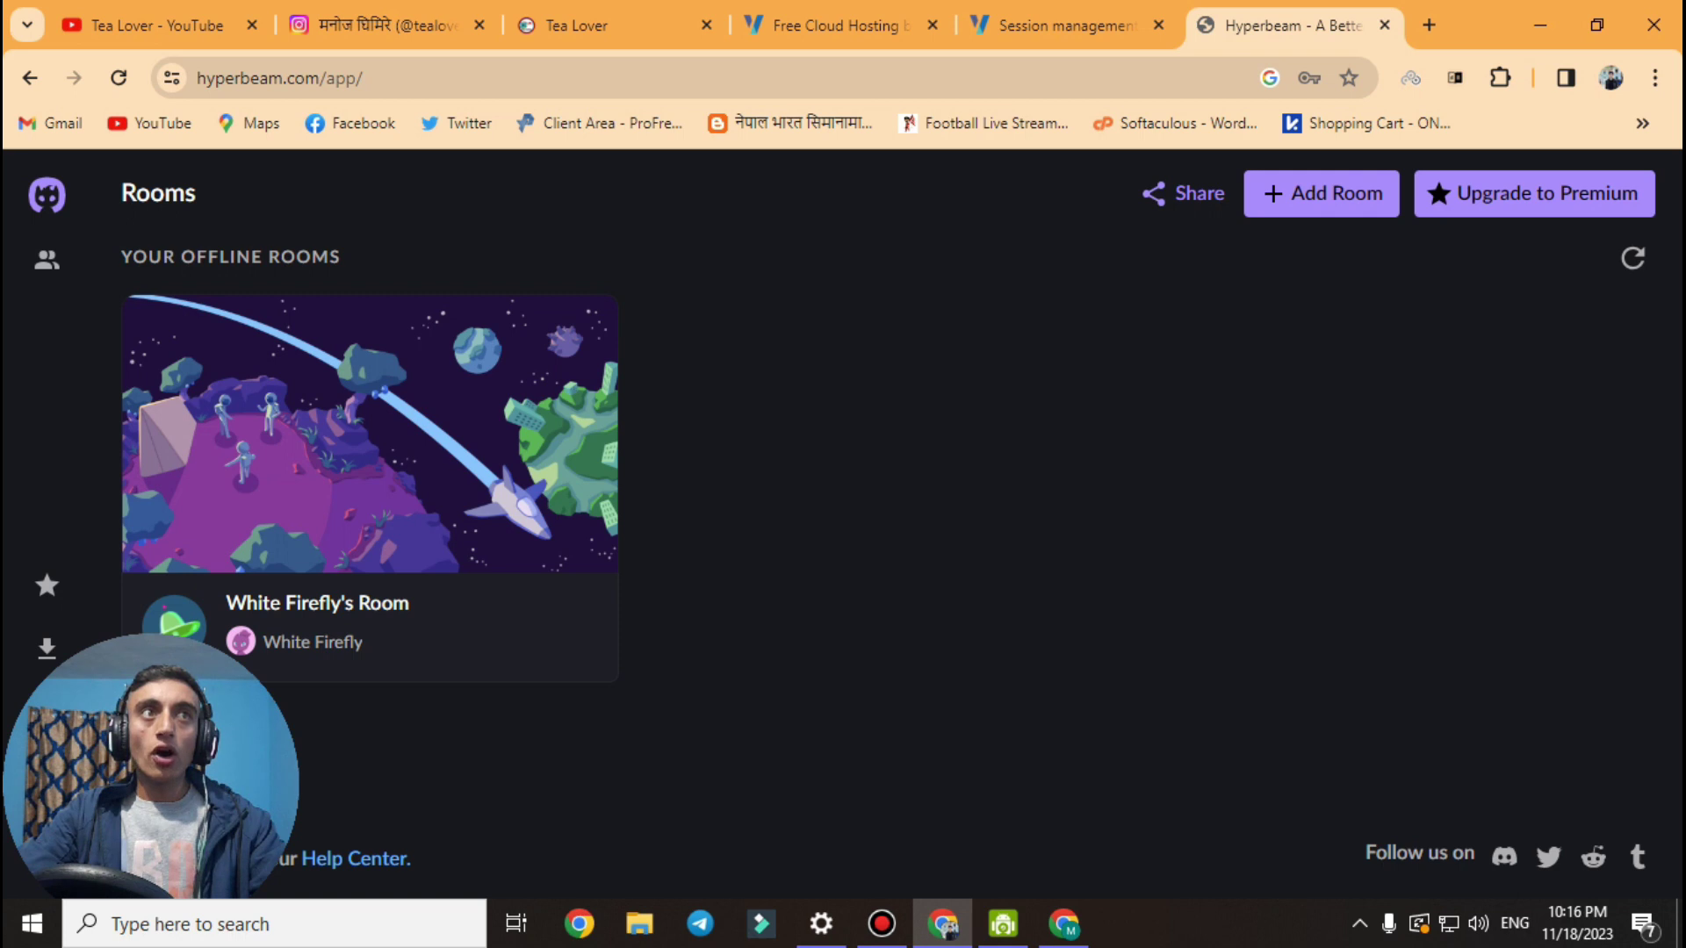
Add a new room named 'tealover' and start browsing on its shared New Tab page.
triple_click(230, 257)
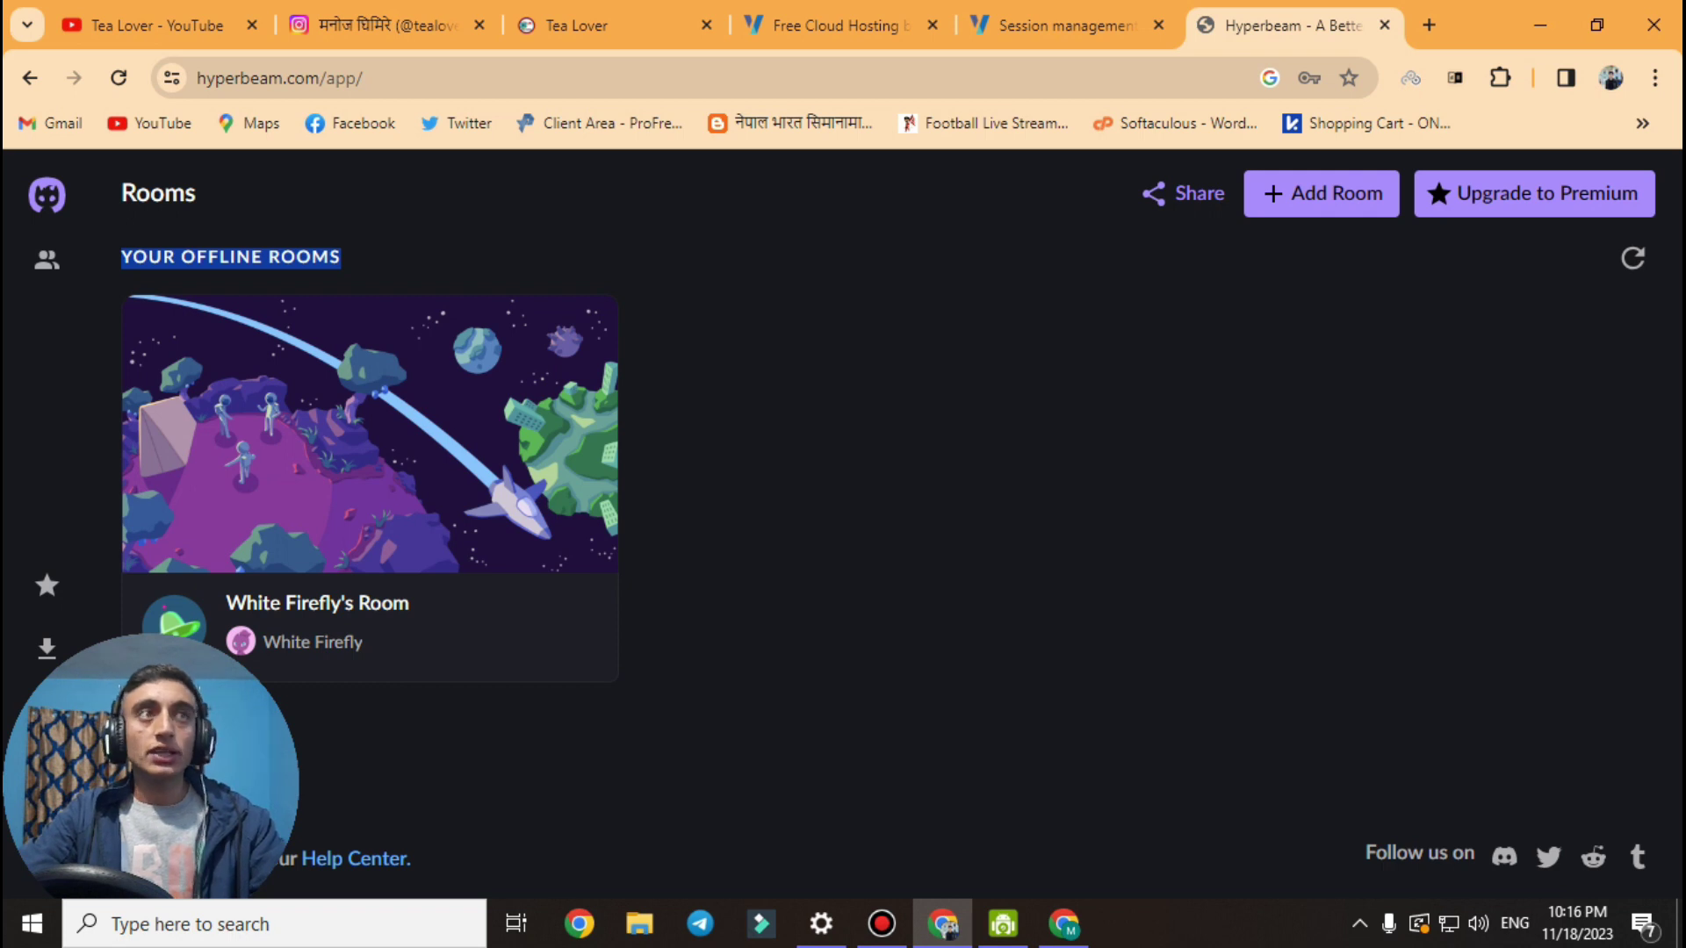
left_click(1321, 193)
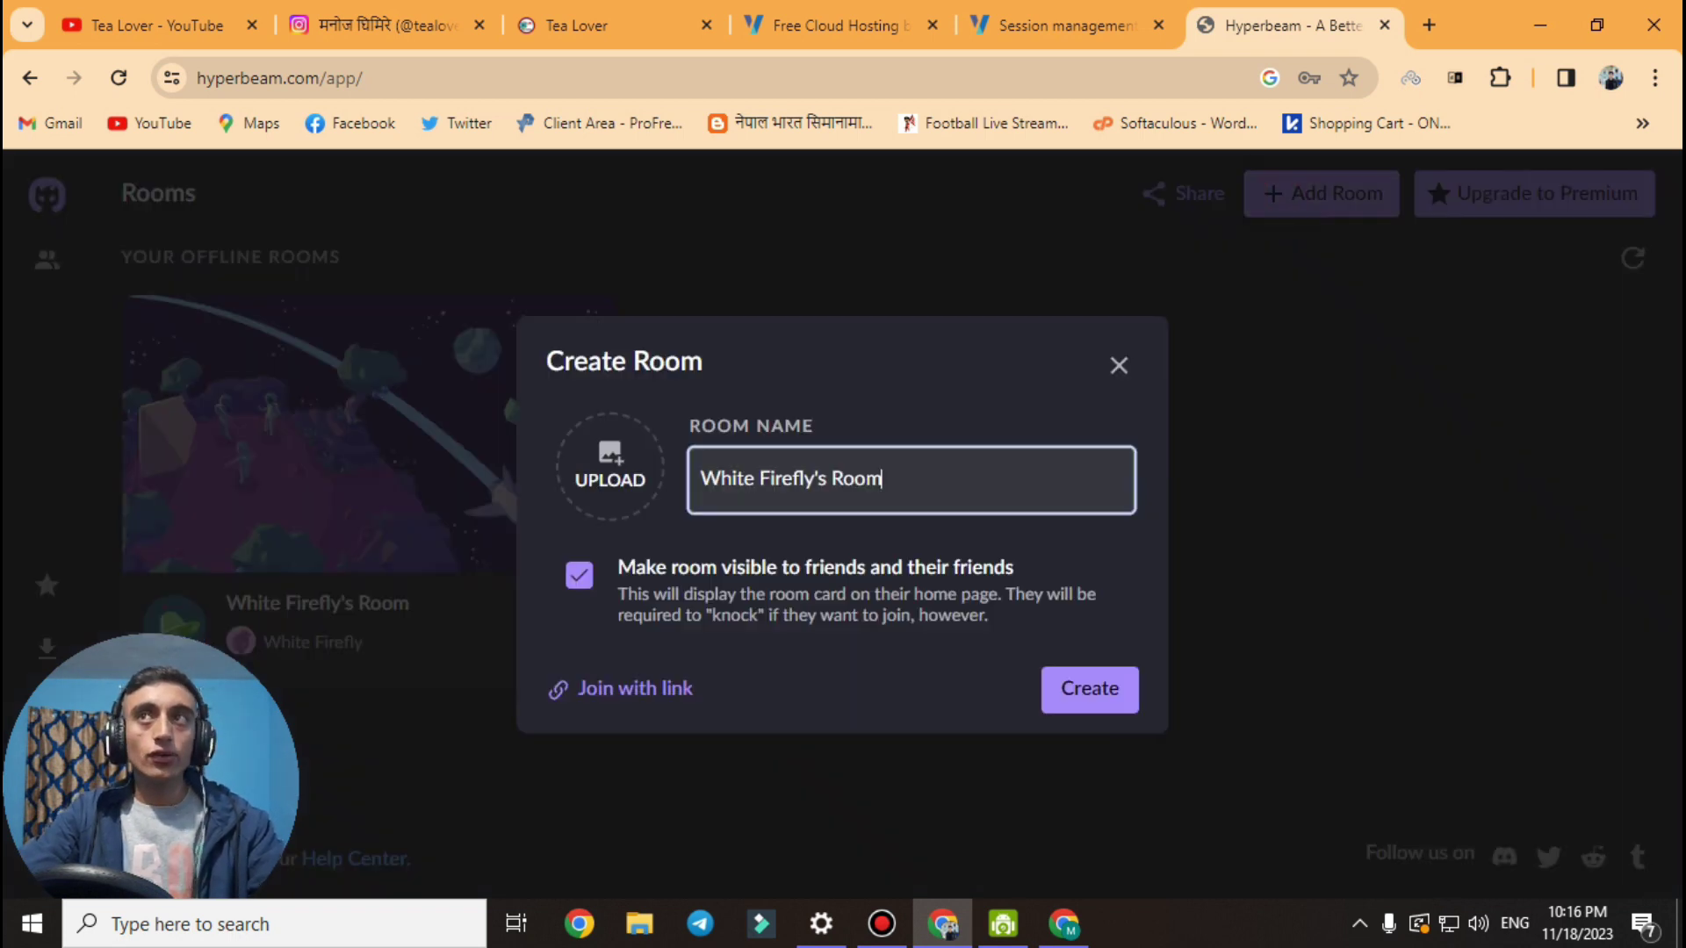
key("Escape")
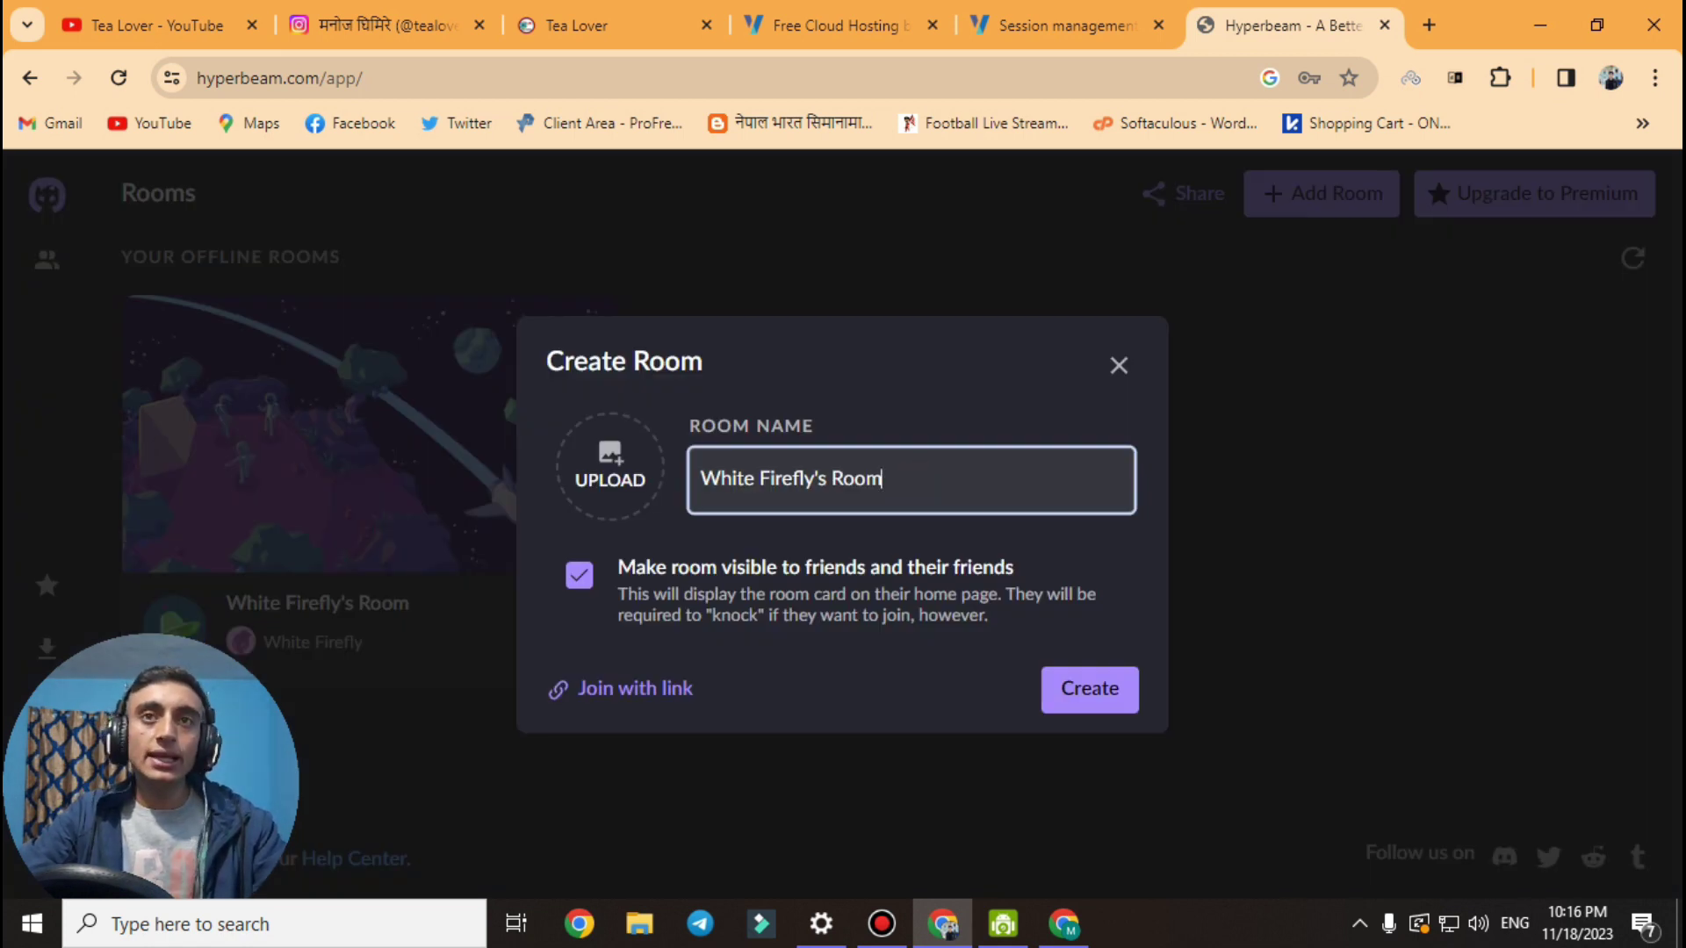
key("ctrl+a")
type("tealover")
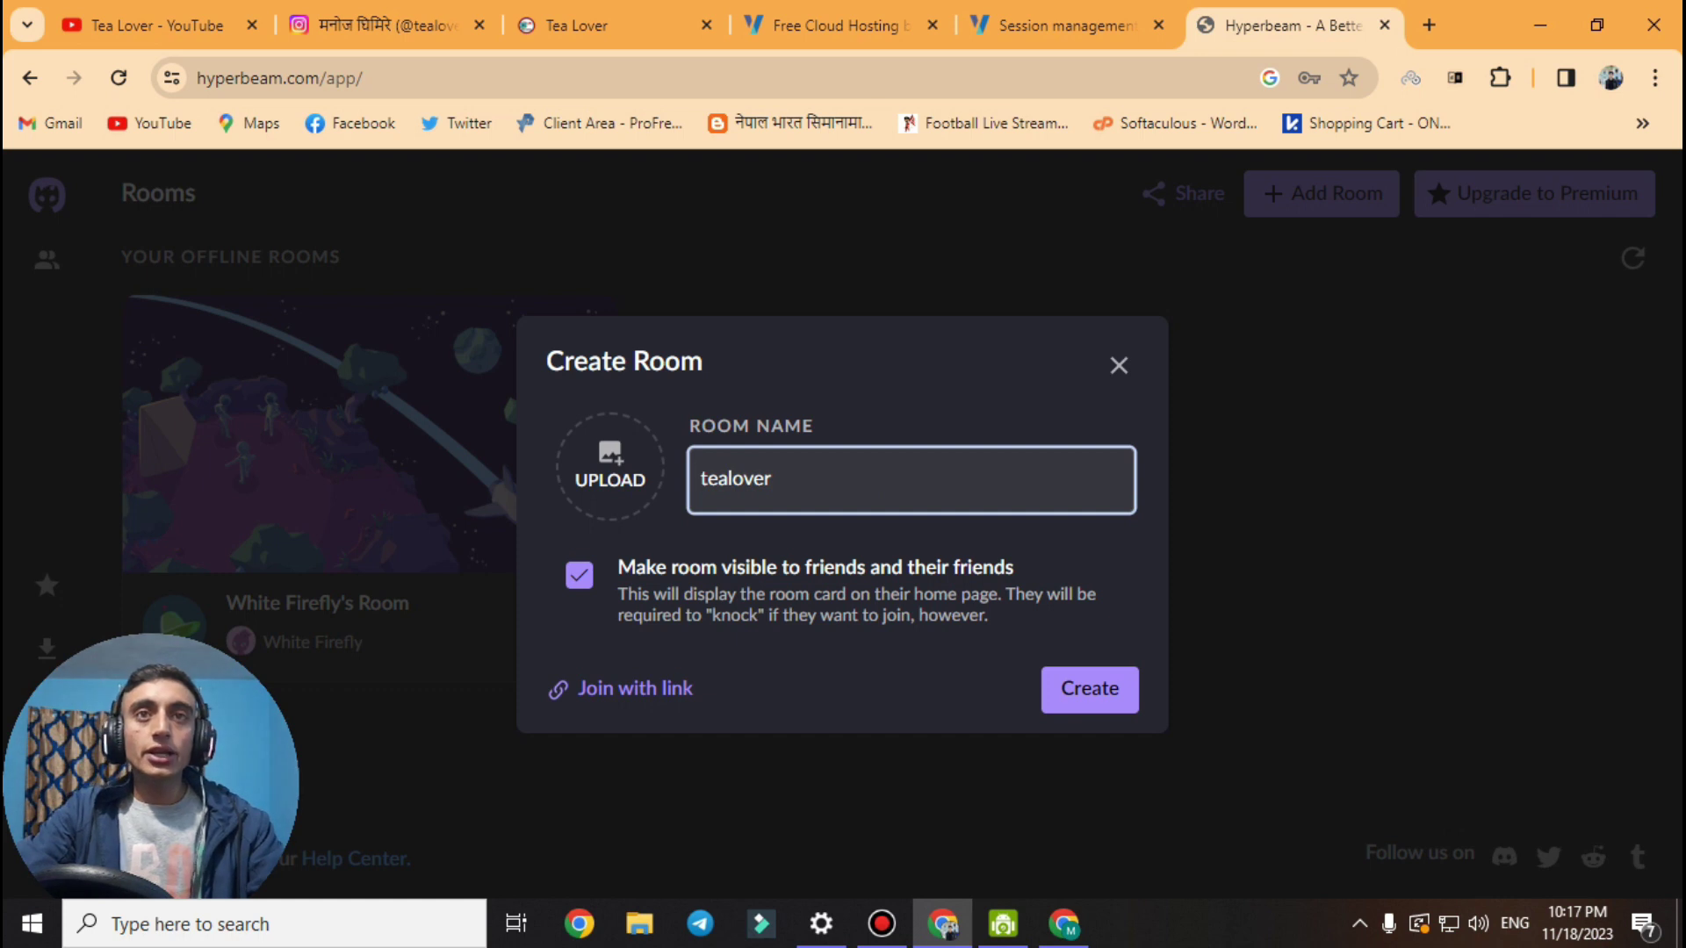
key("Return")
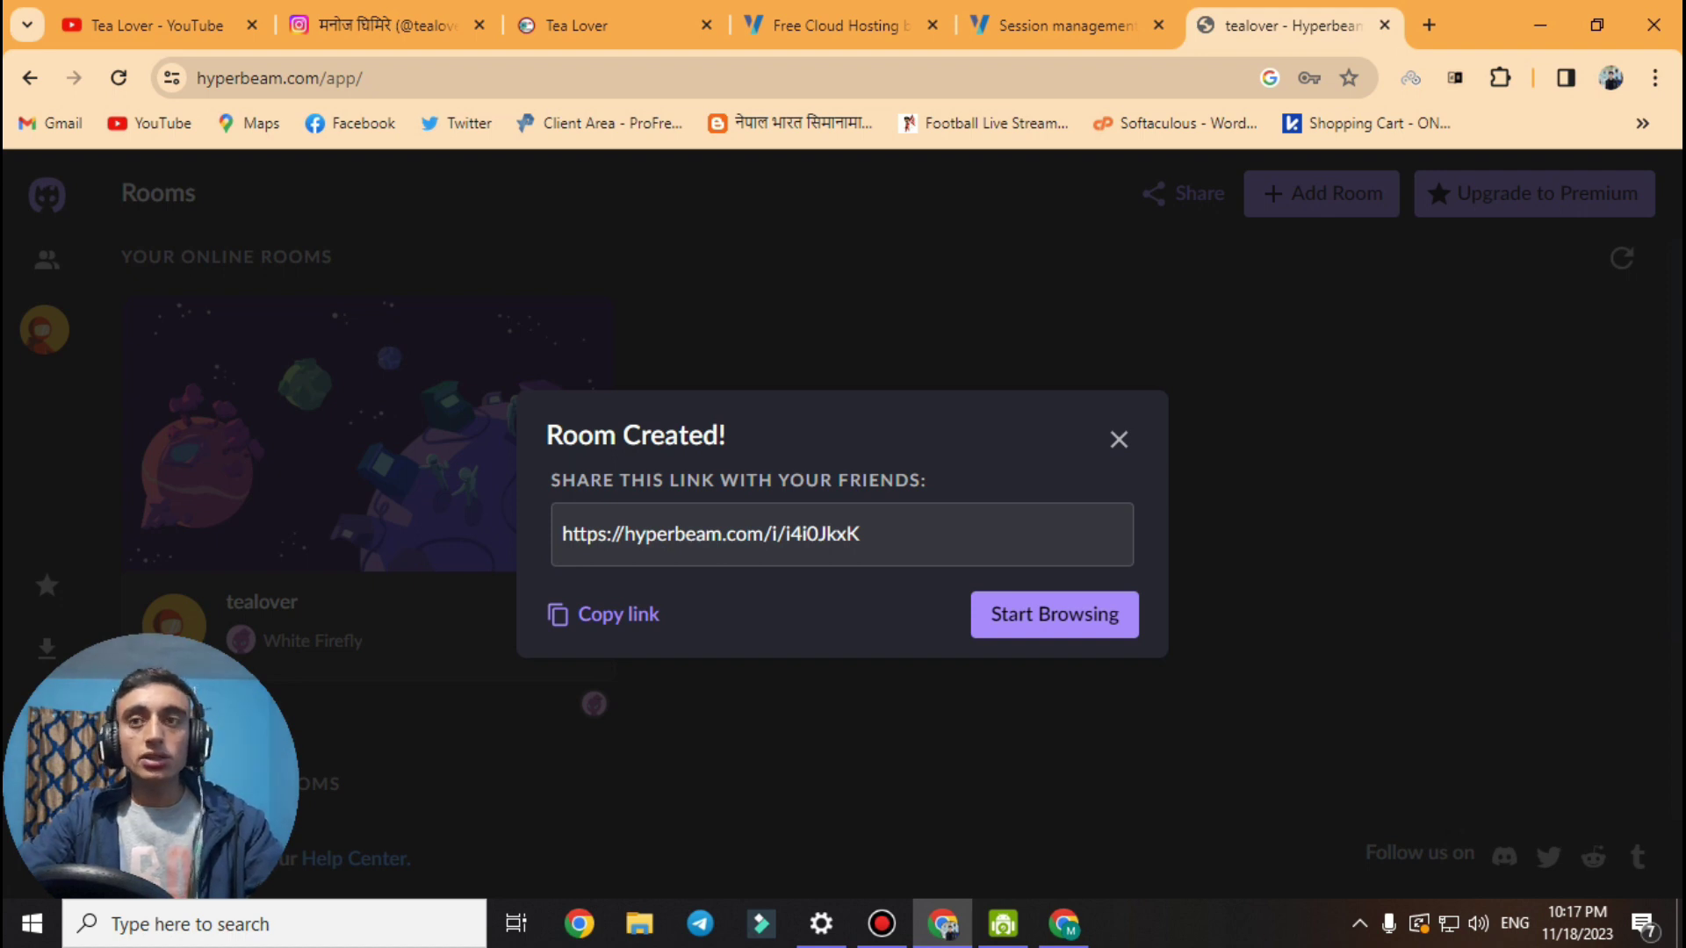
left_click(1029, 616)
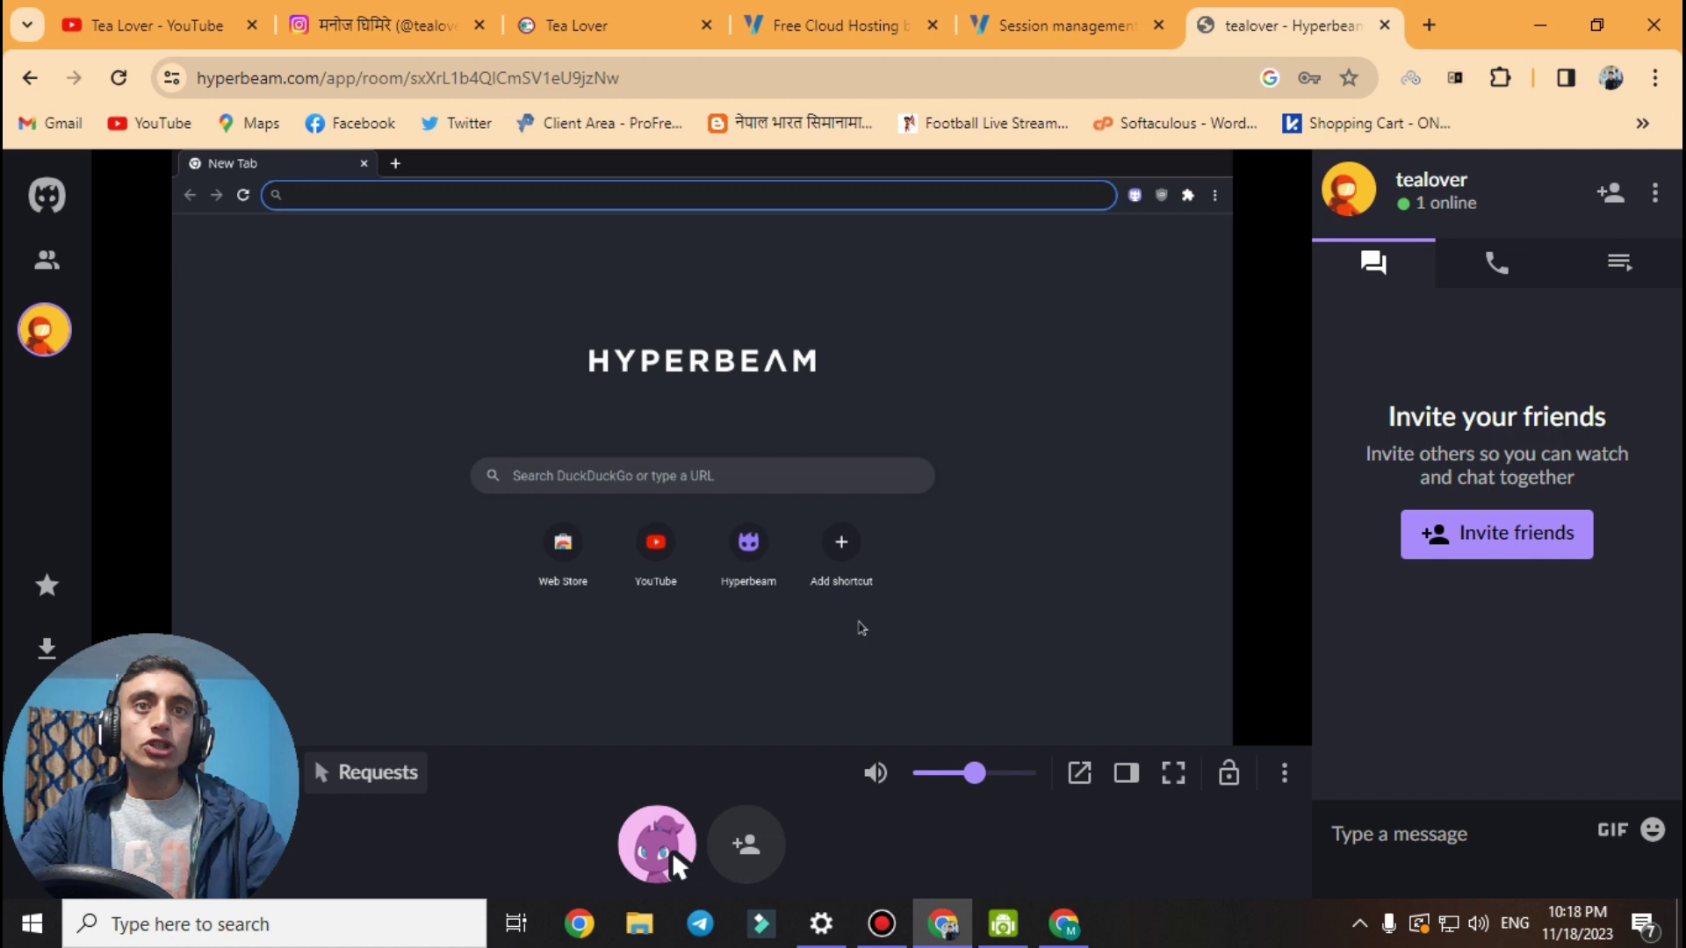
Open YouTube, accept cookies, play 'How to Get FREE RDP 2023' and duplicate its tab.
left_click(657, 562)
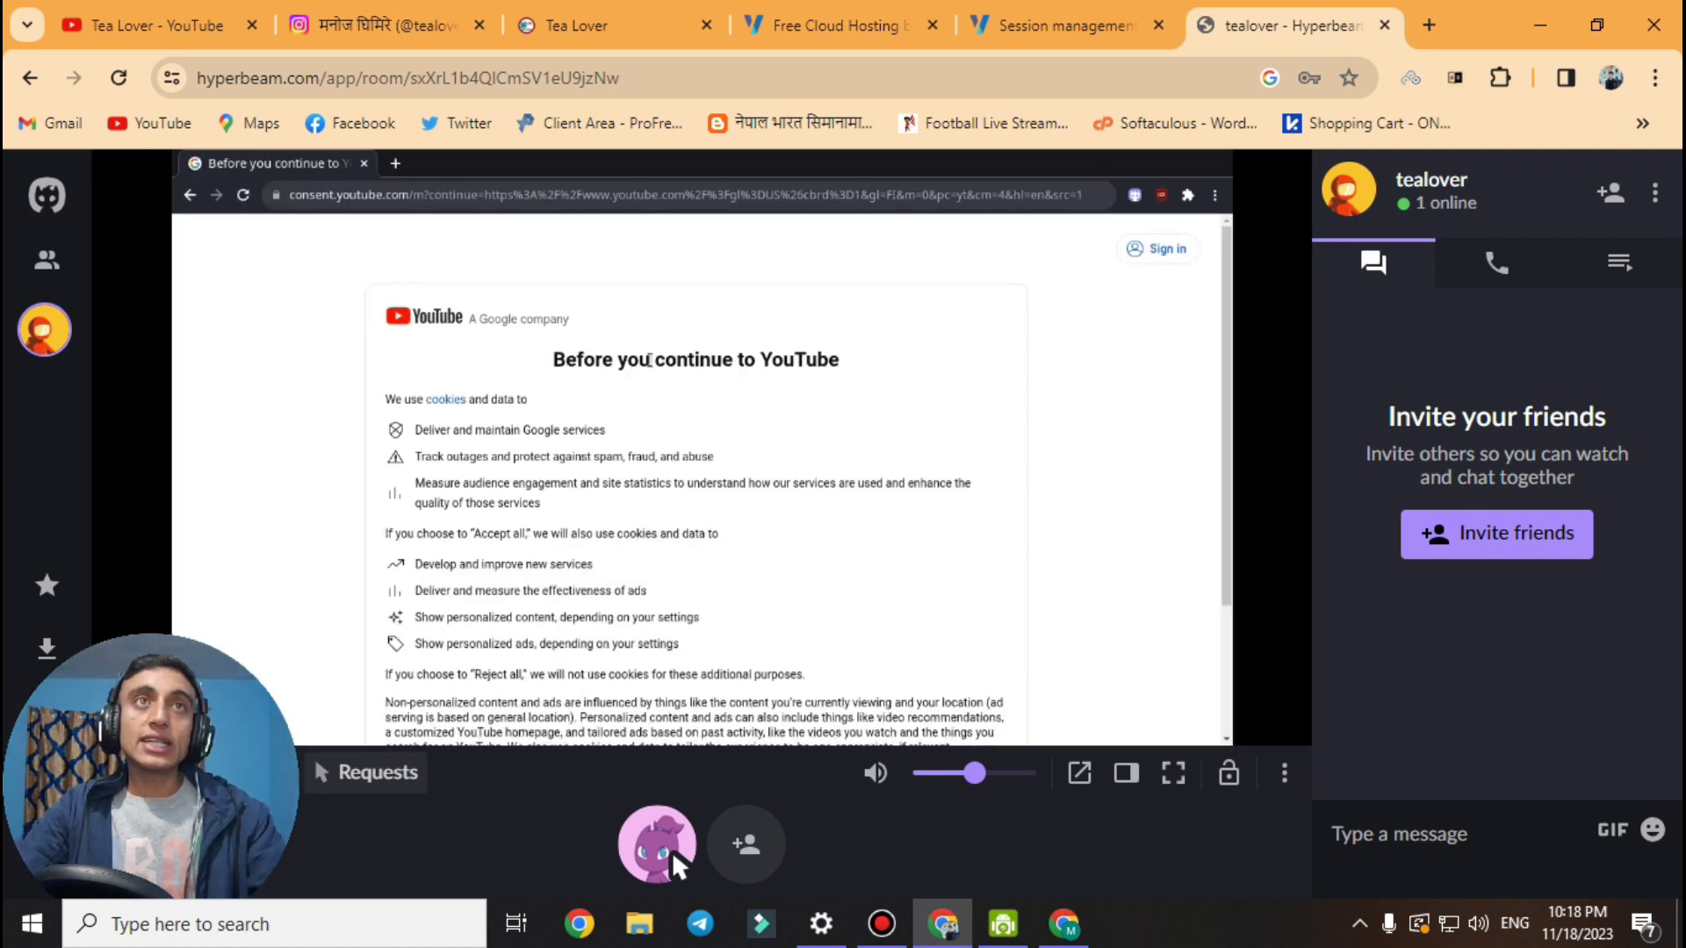
left_click_drag(1222, 263, 1220, 621)
left_click(966, 647)
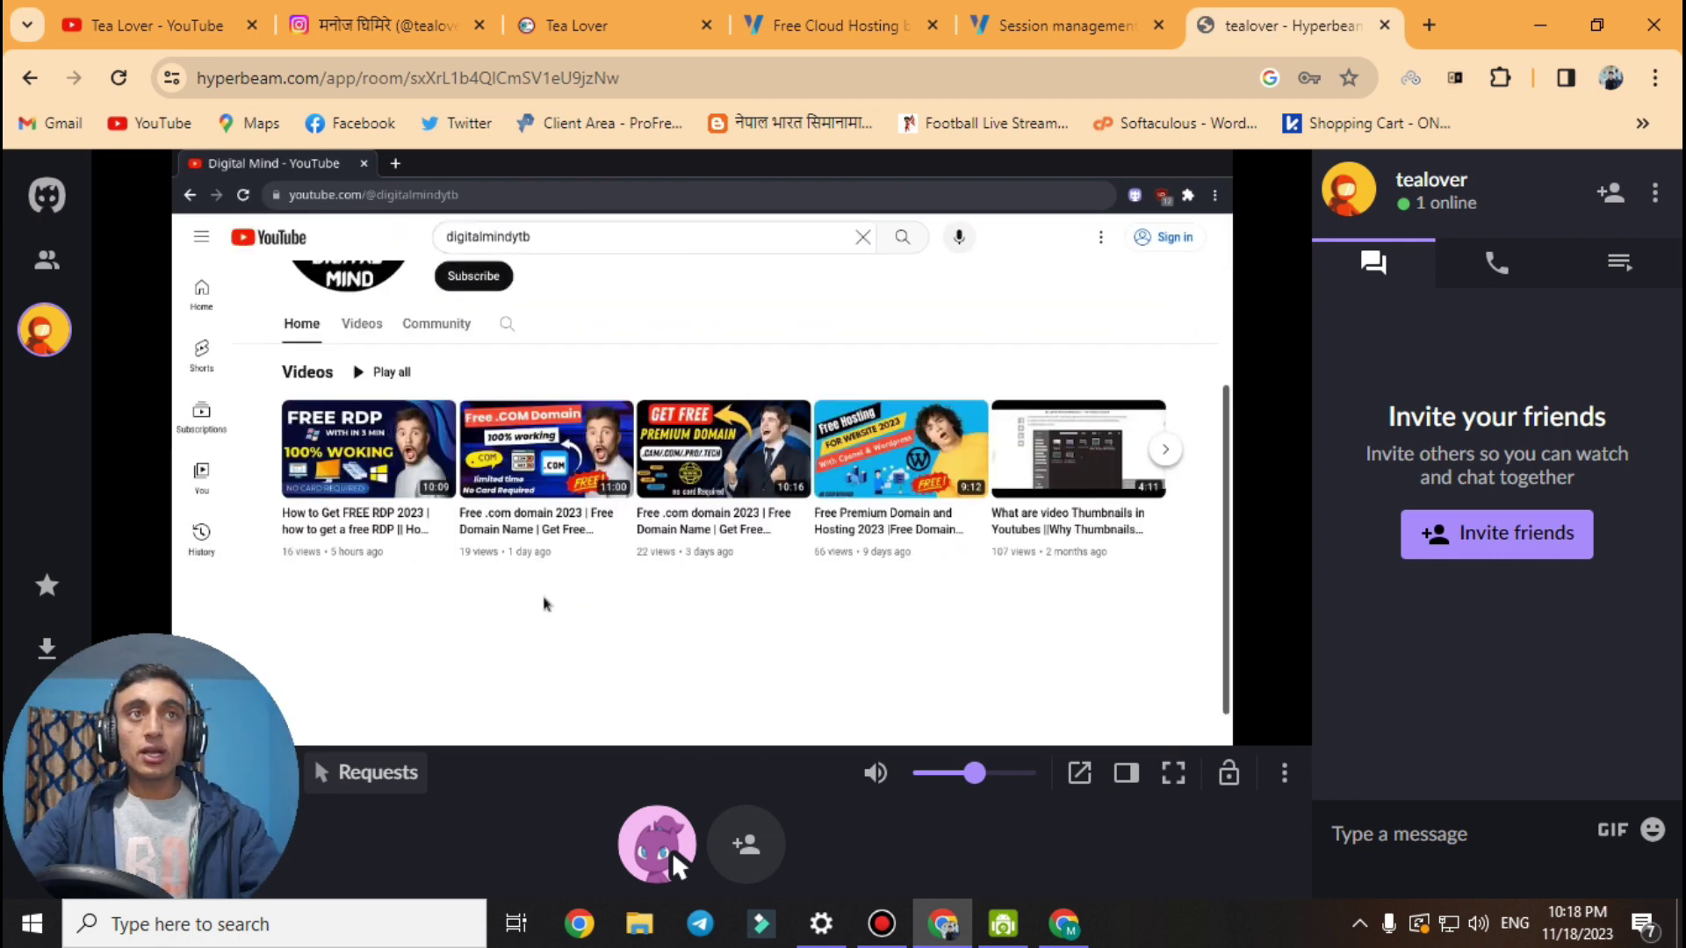
left_click(361, 445)
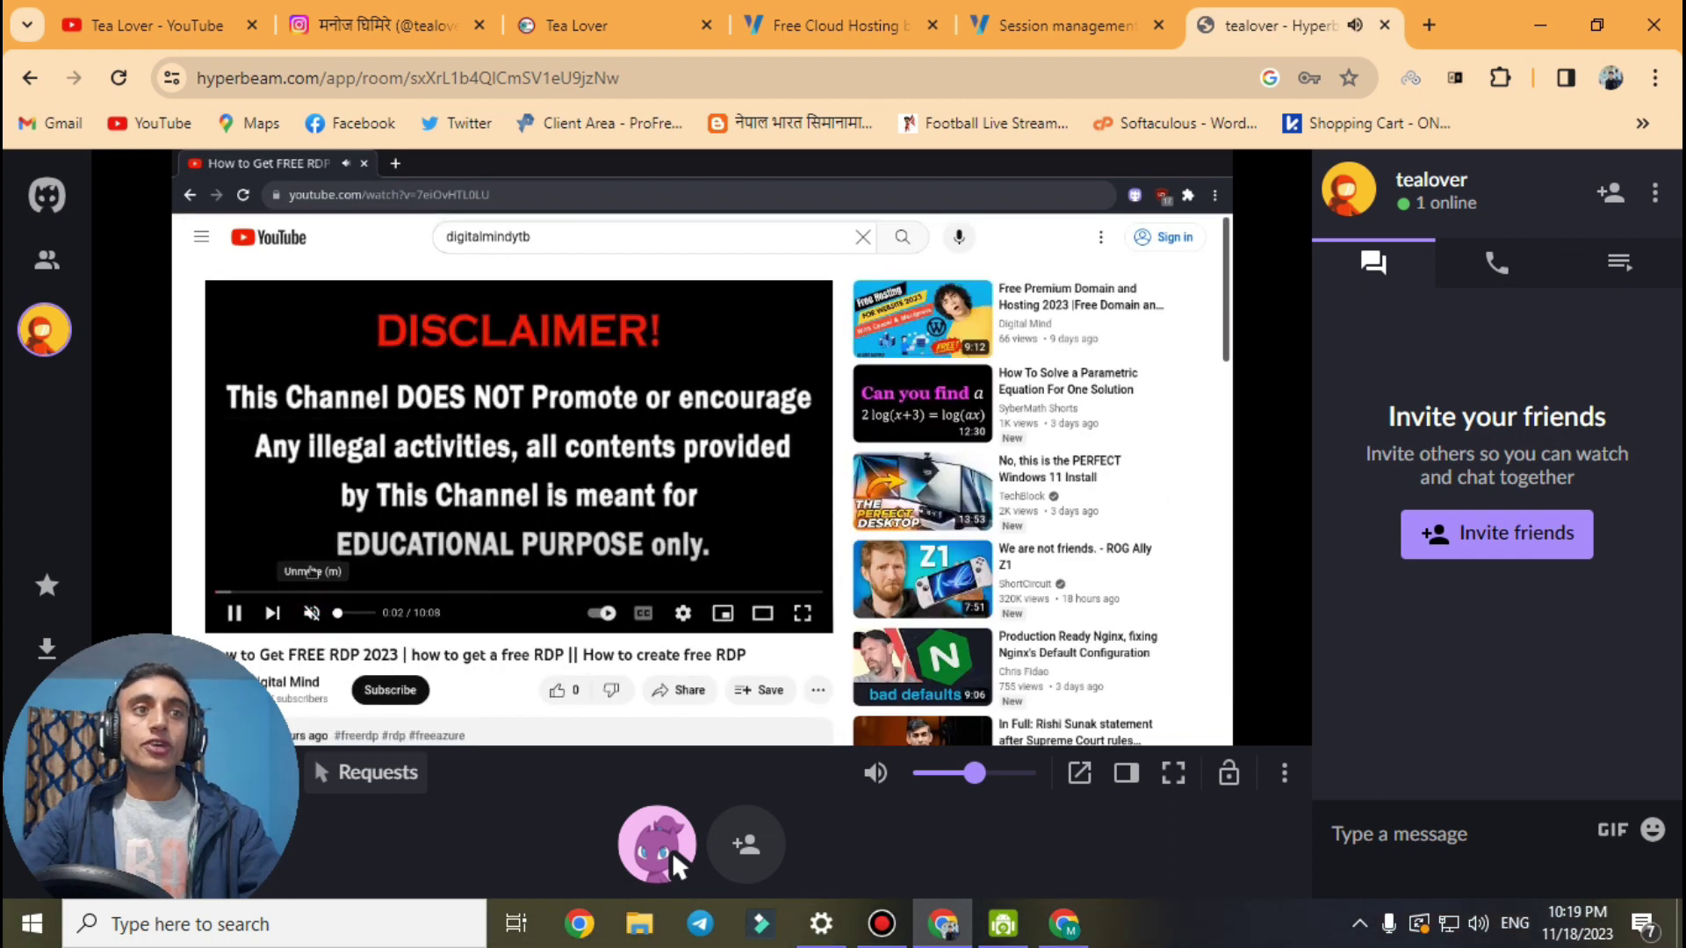
right_click(304, 158)
left_click(350, 277)
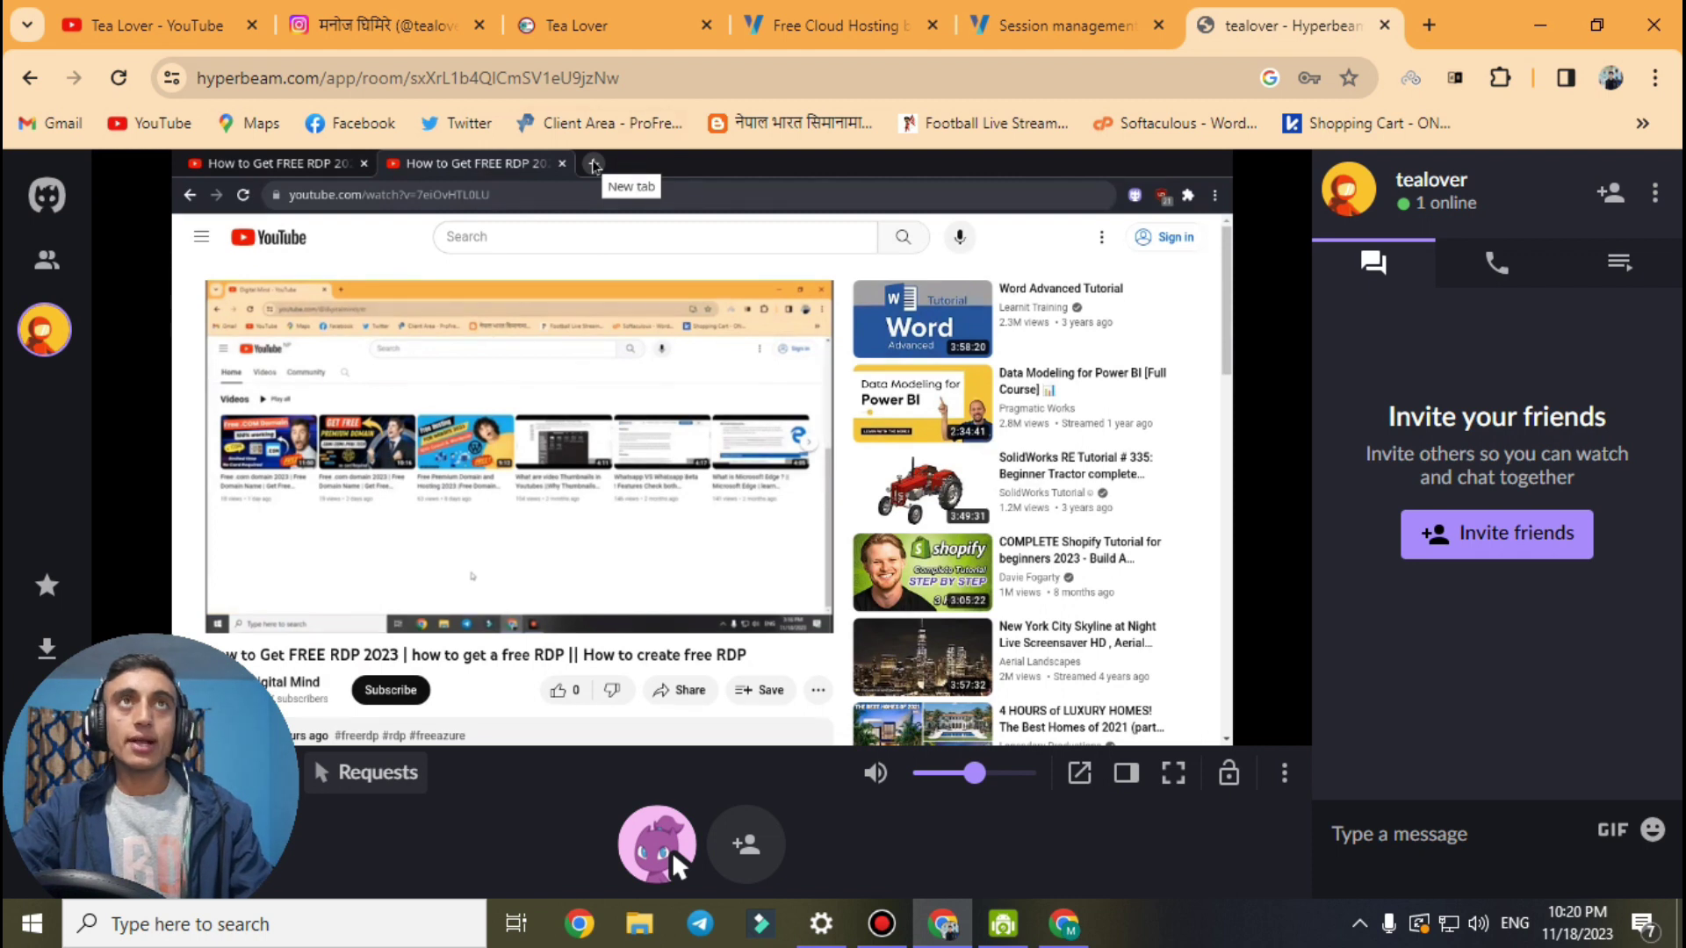
Run a Speedtest by Ookla test in the room, getting 1410.32 Mbps down, 1666.38 up.
left_click(390, 25)
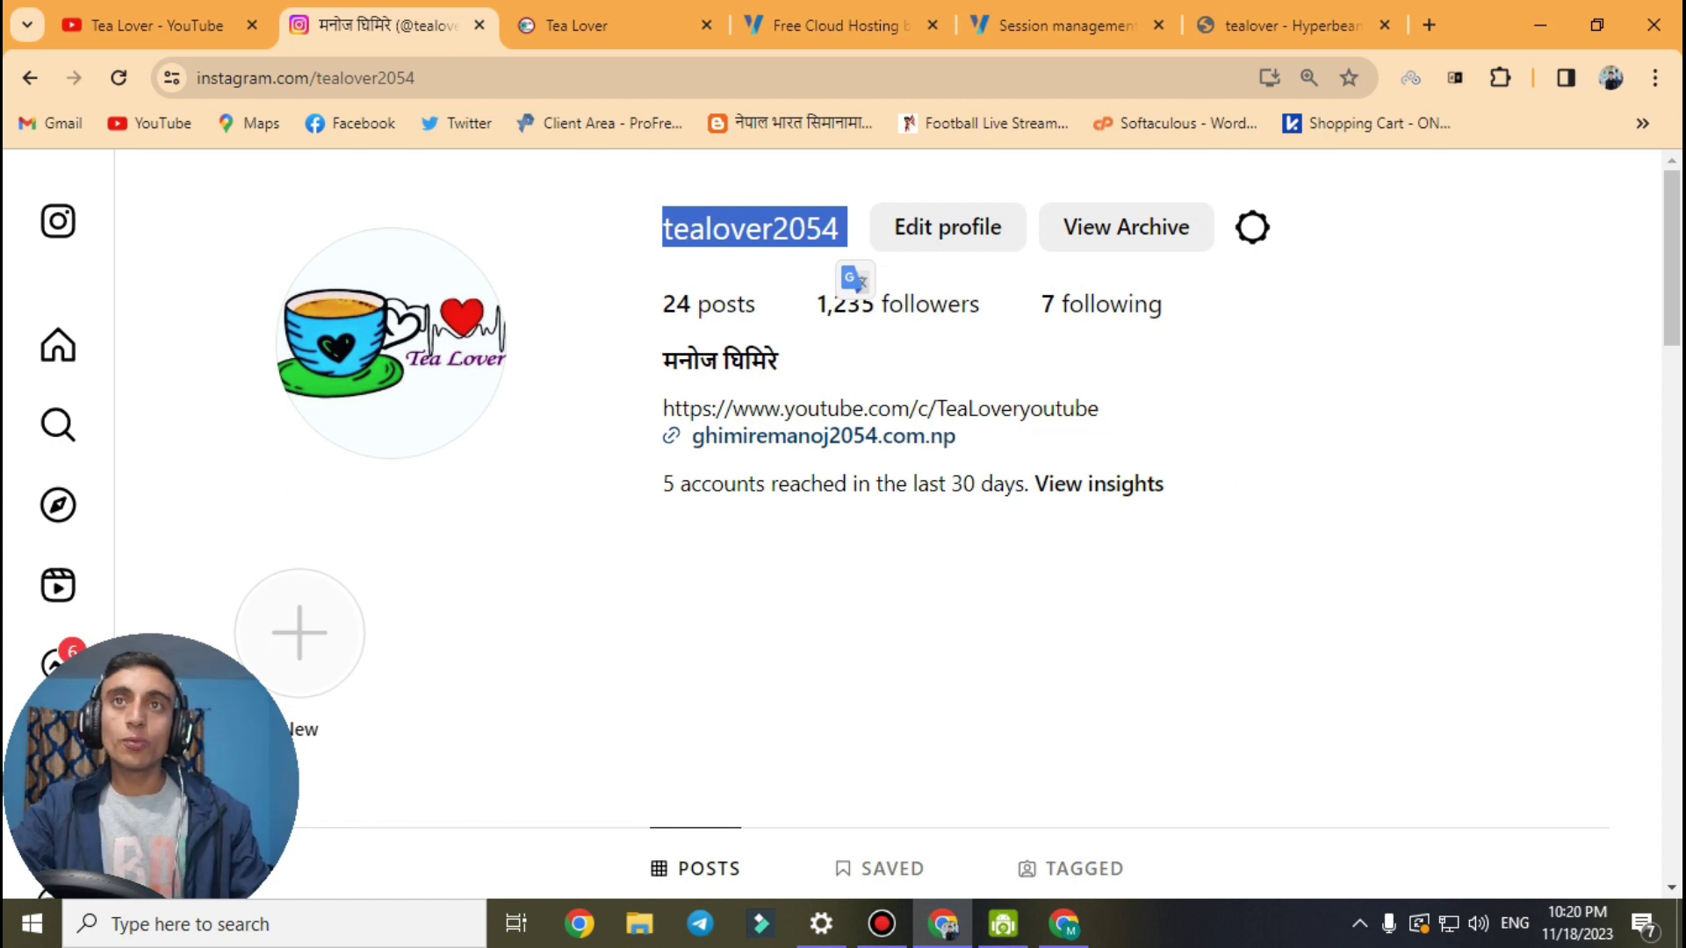
key("ctrl+9")
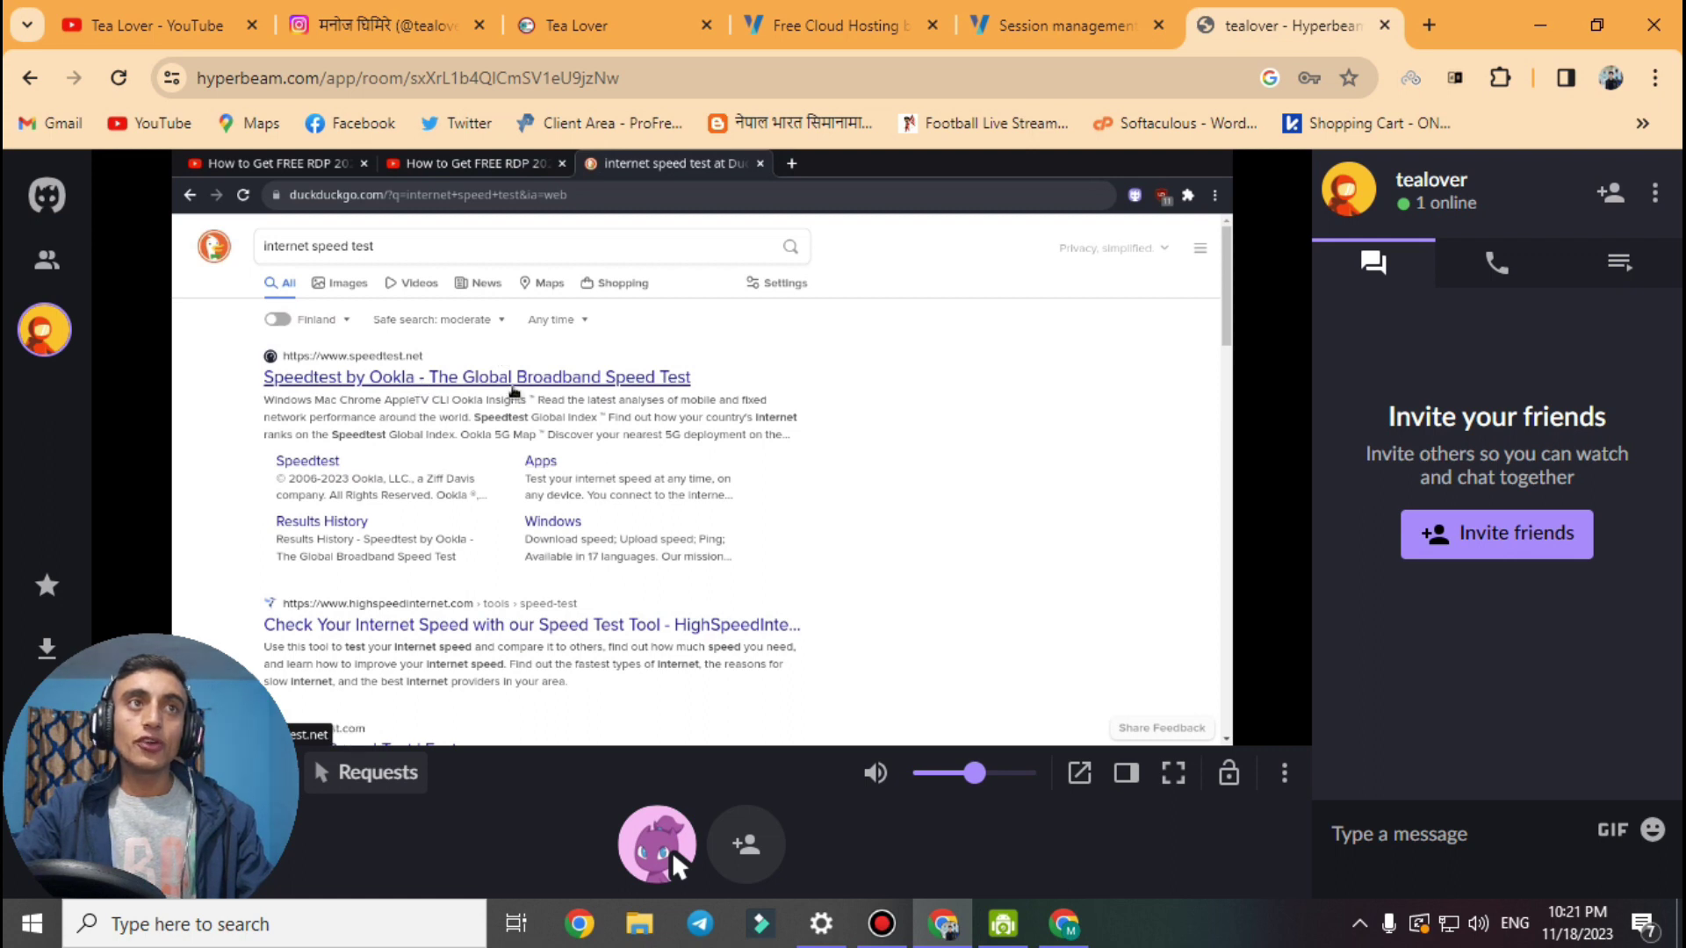
left_click(434, 379)
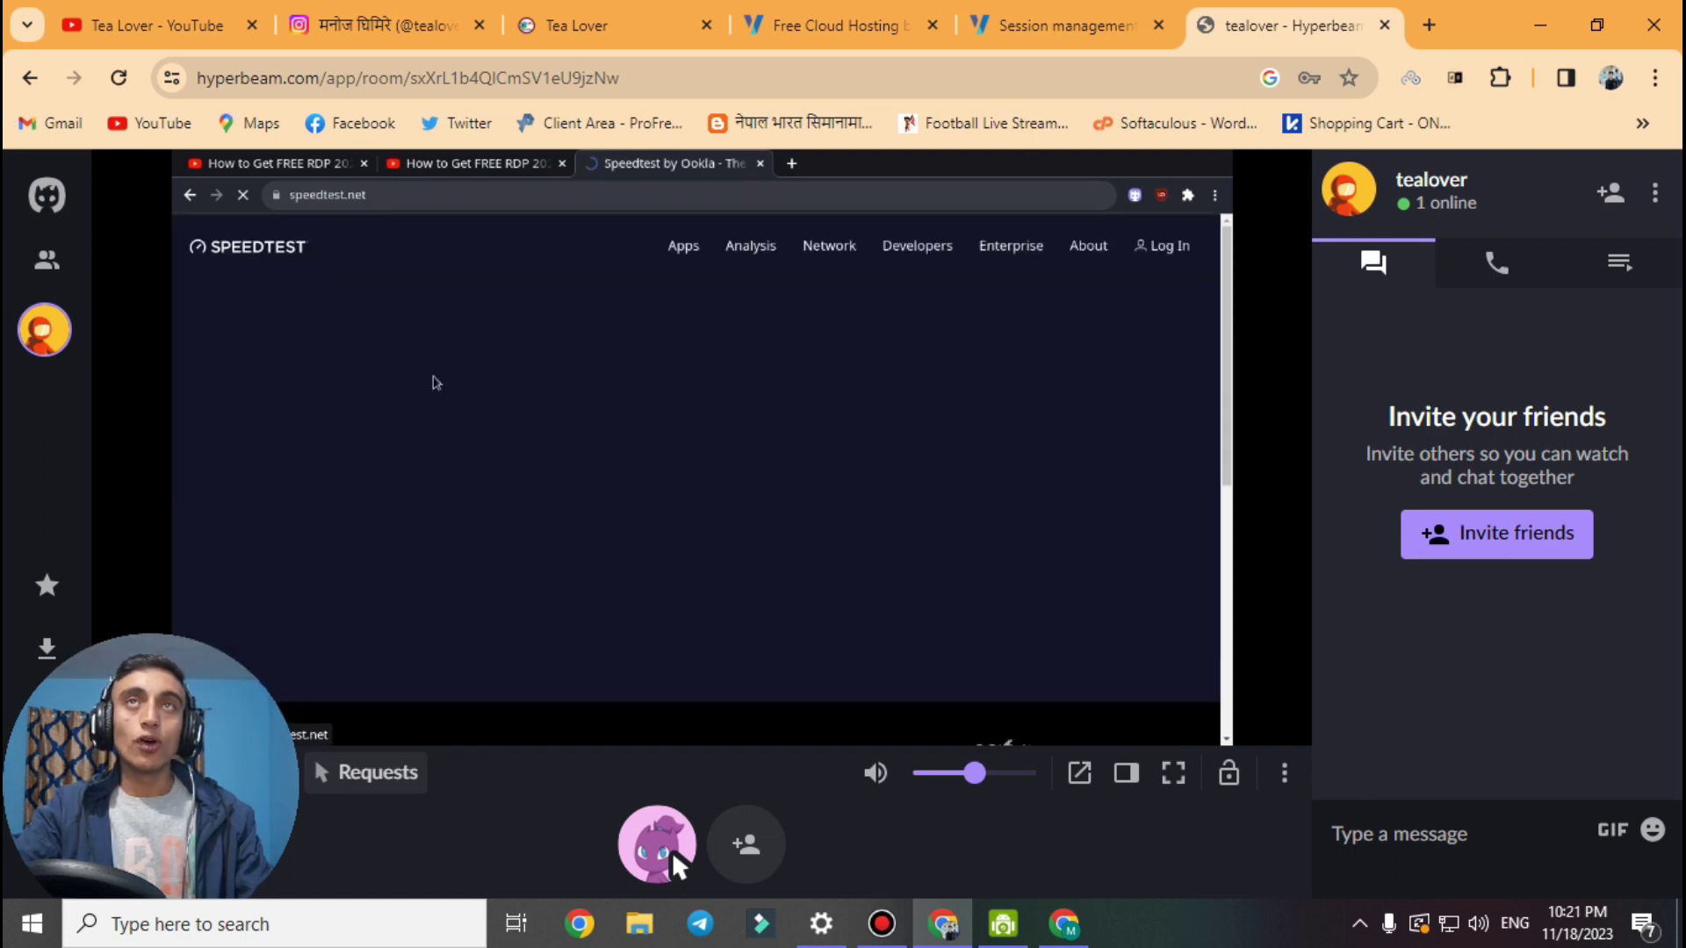
left_click(707, 594)
left_click(671, 660)
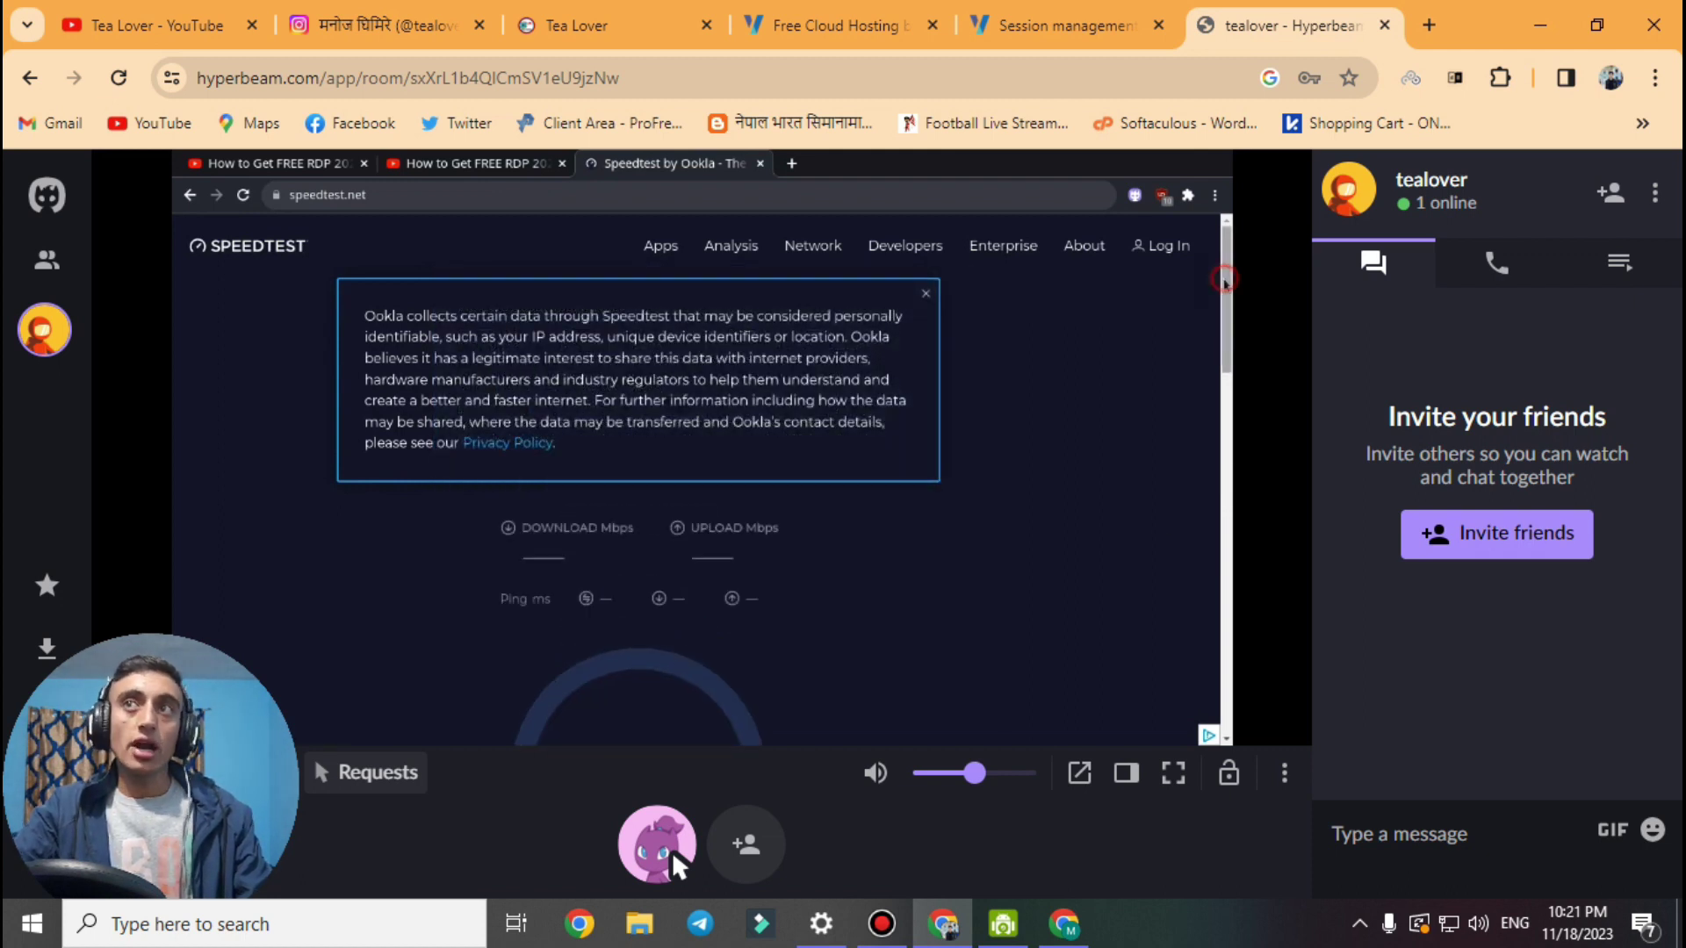
left_click(485, 309)
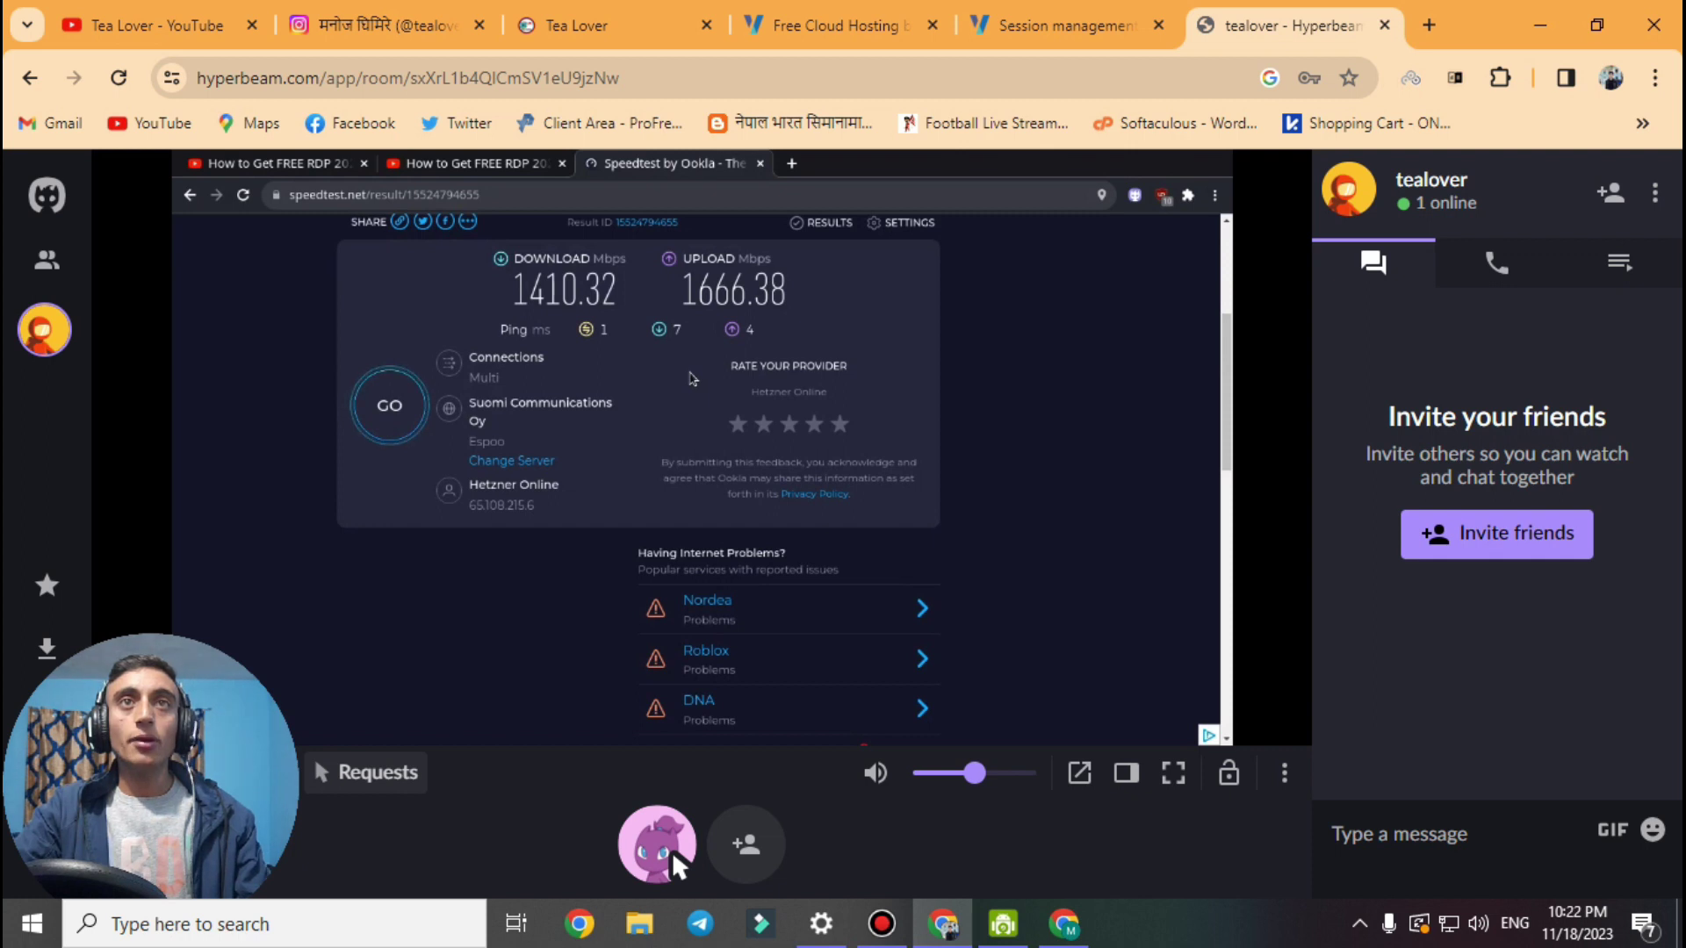
Switch across the open tabs to the Tea Lover YouTube channel's Videos page.
key("ctrl+shift+Tab")
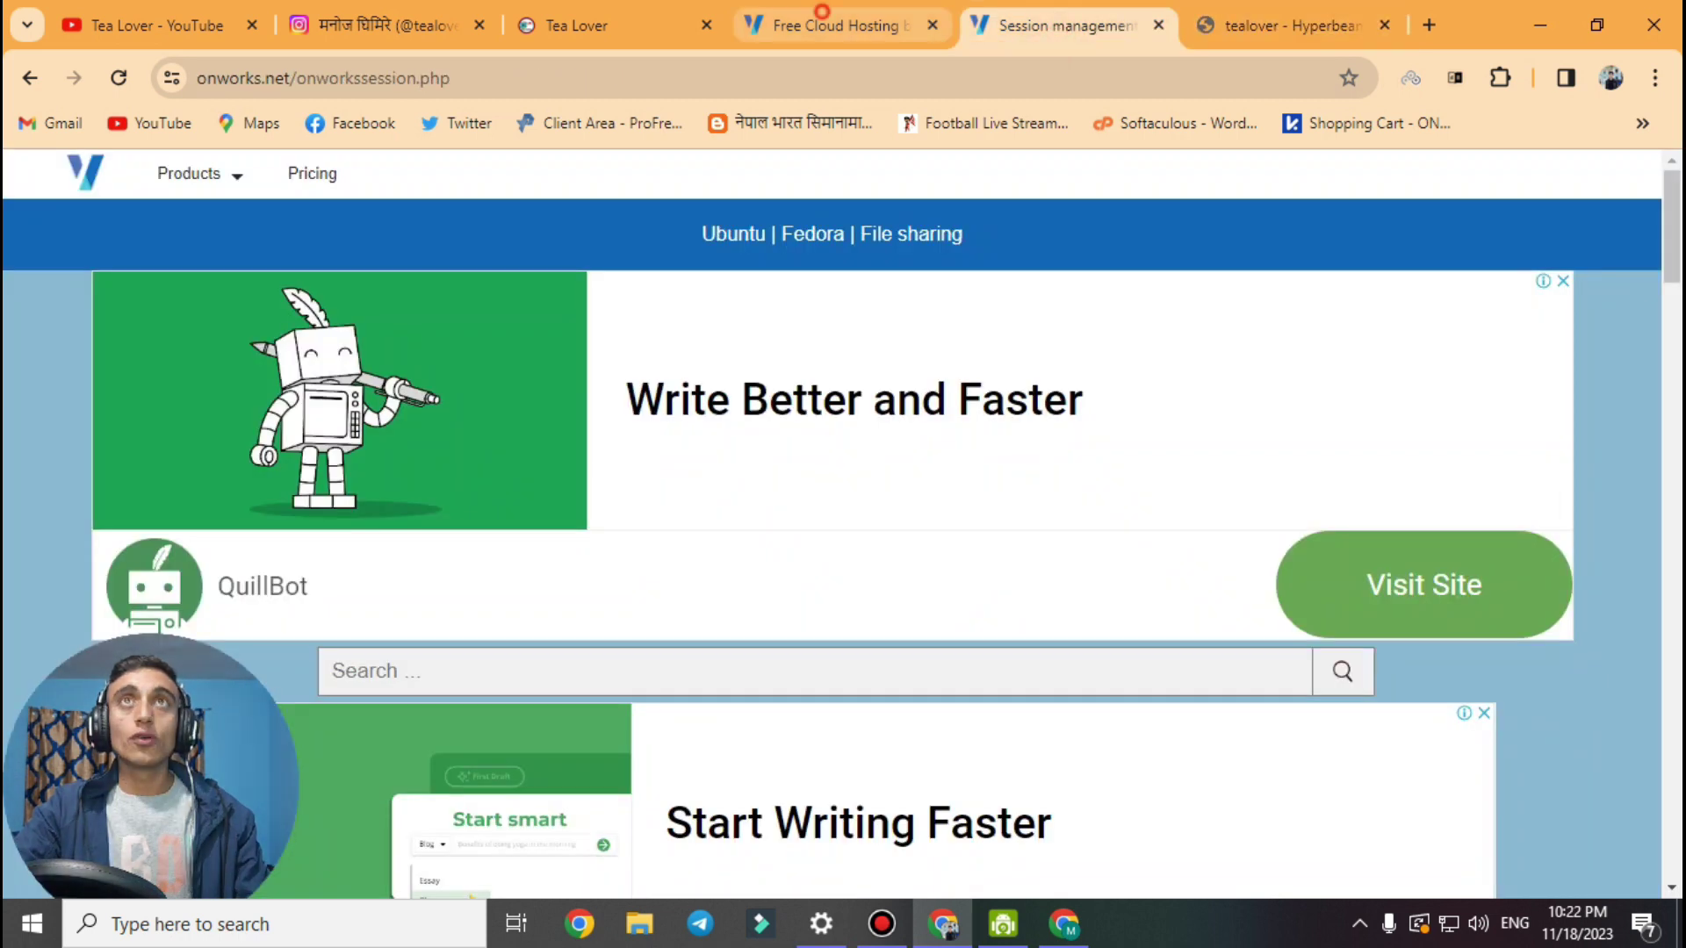
left_click(838, 24)
left_click(1083, 28)
left_click(1237, 12)
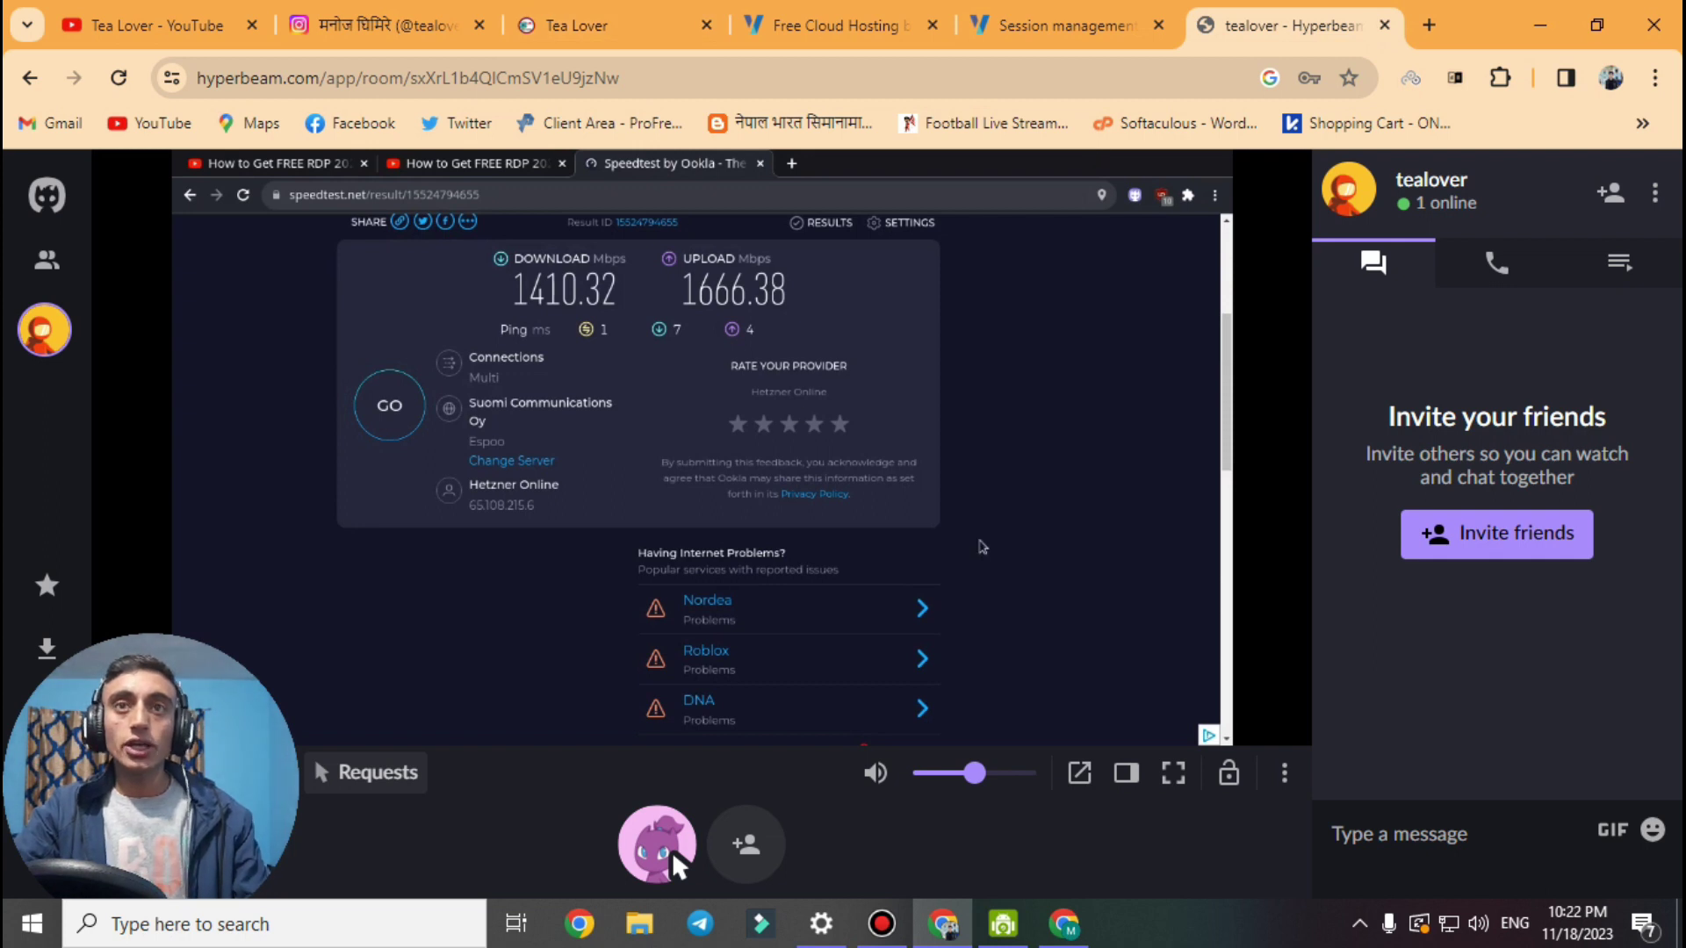
key("ctrl+1")
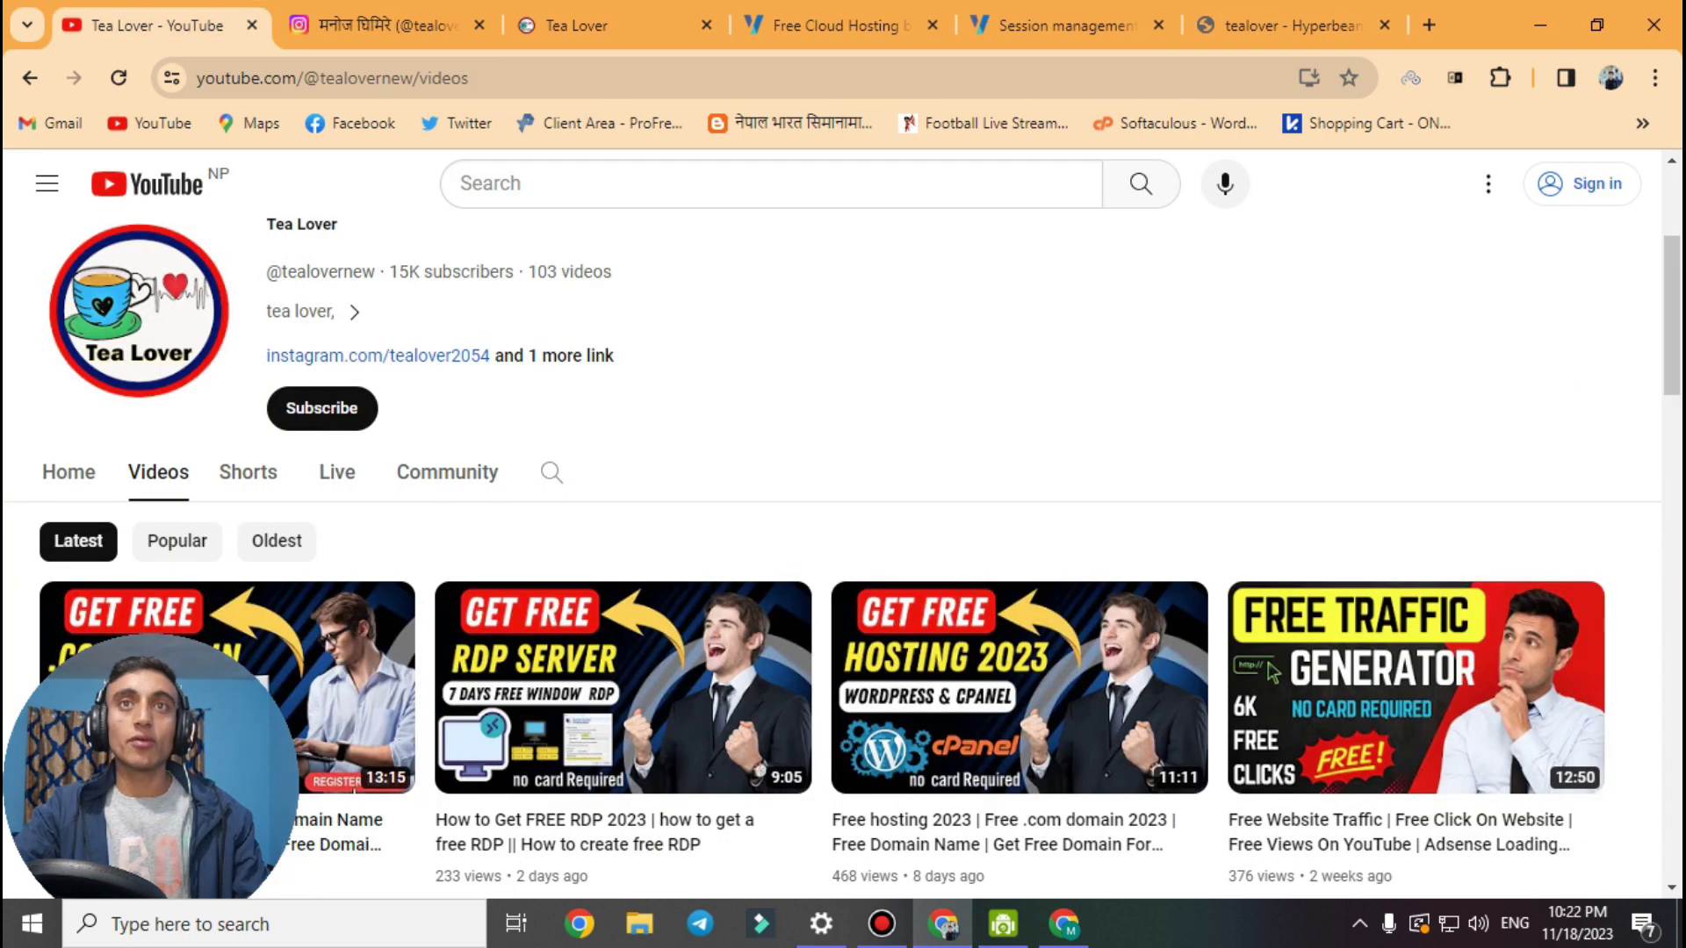
Scroll the Tea Lover Videos list down to the free domain, traffic, Edu Mail and RDP uploads.
scroll(843, 588, "down", 8)
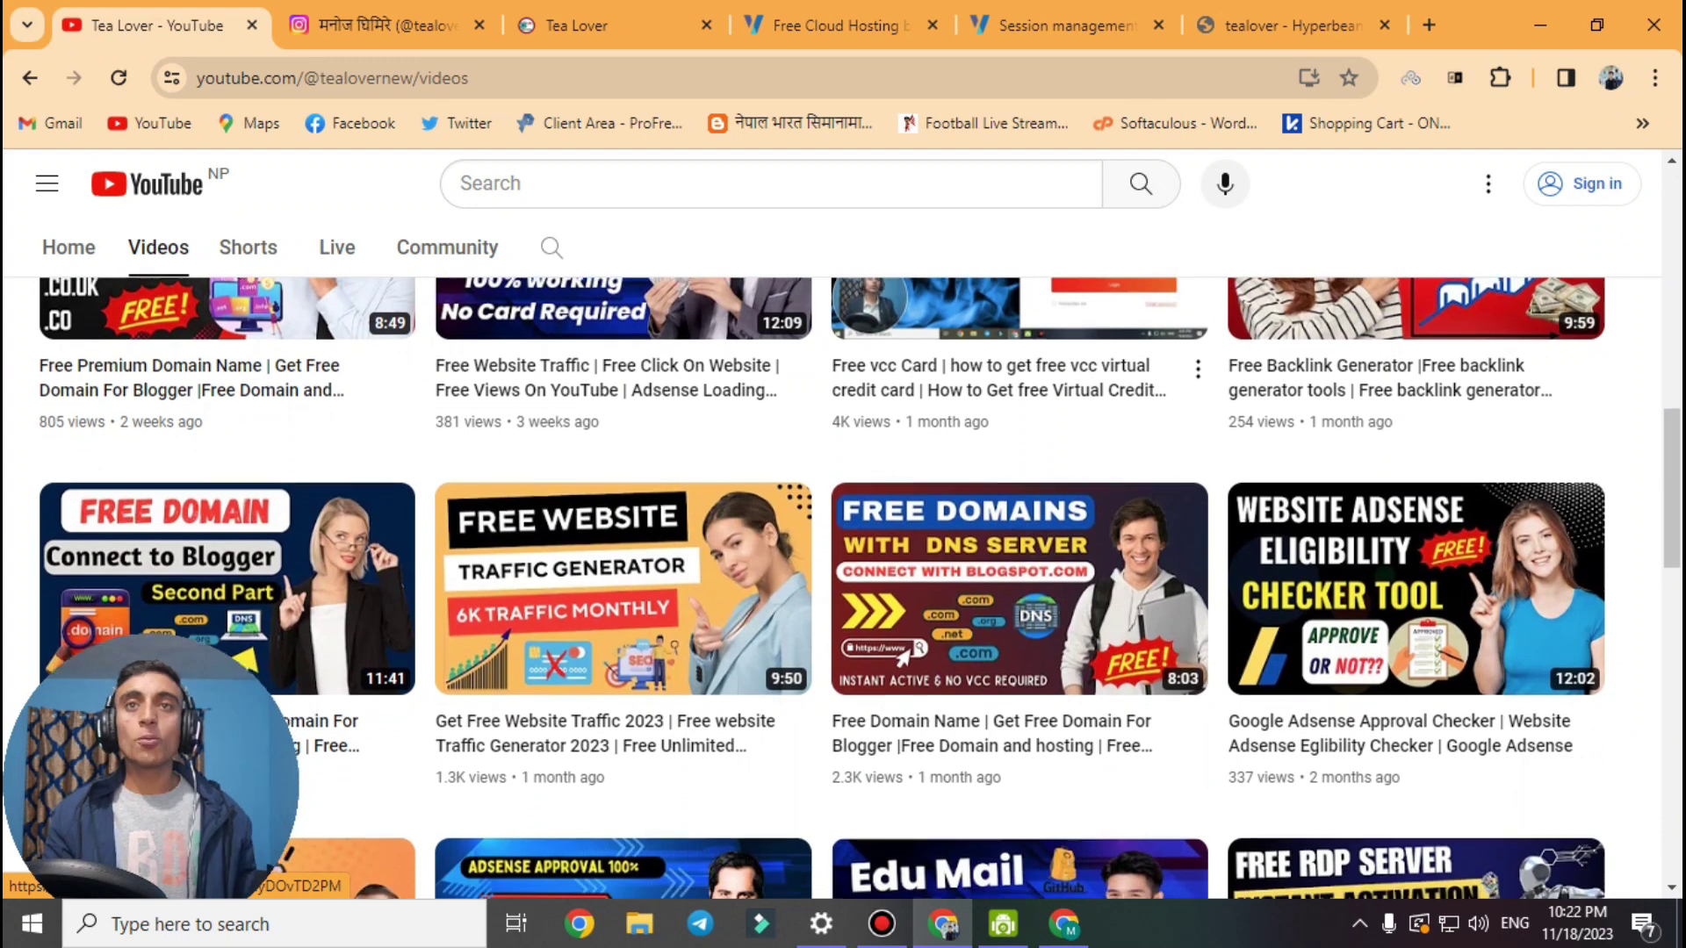
scroll(842, 588, "down", 2)
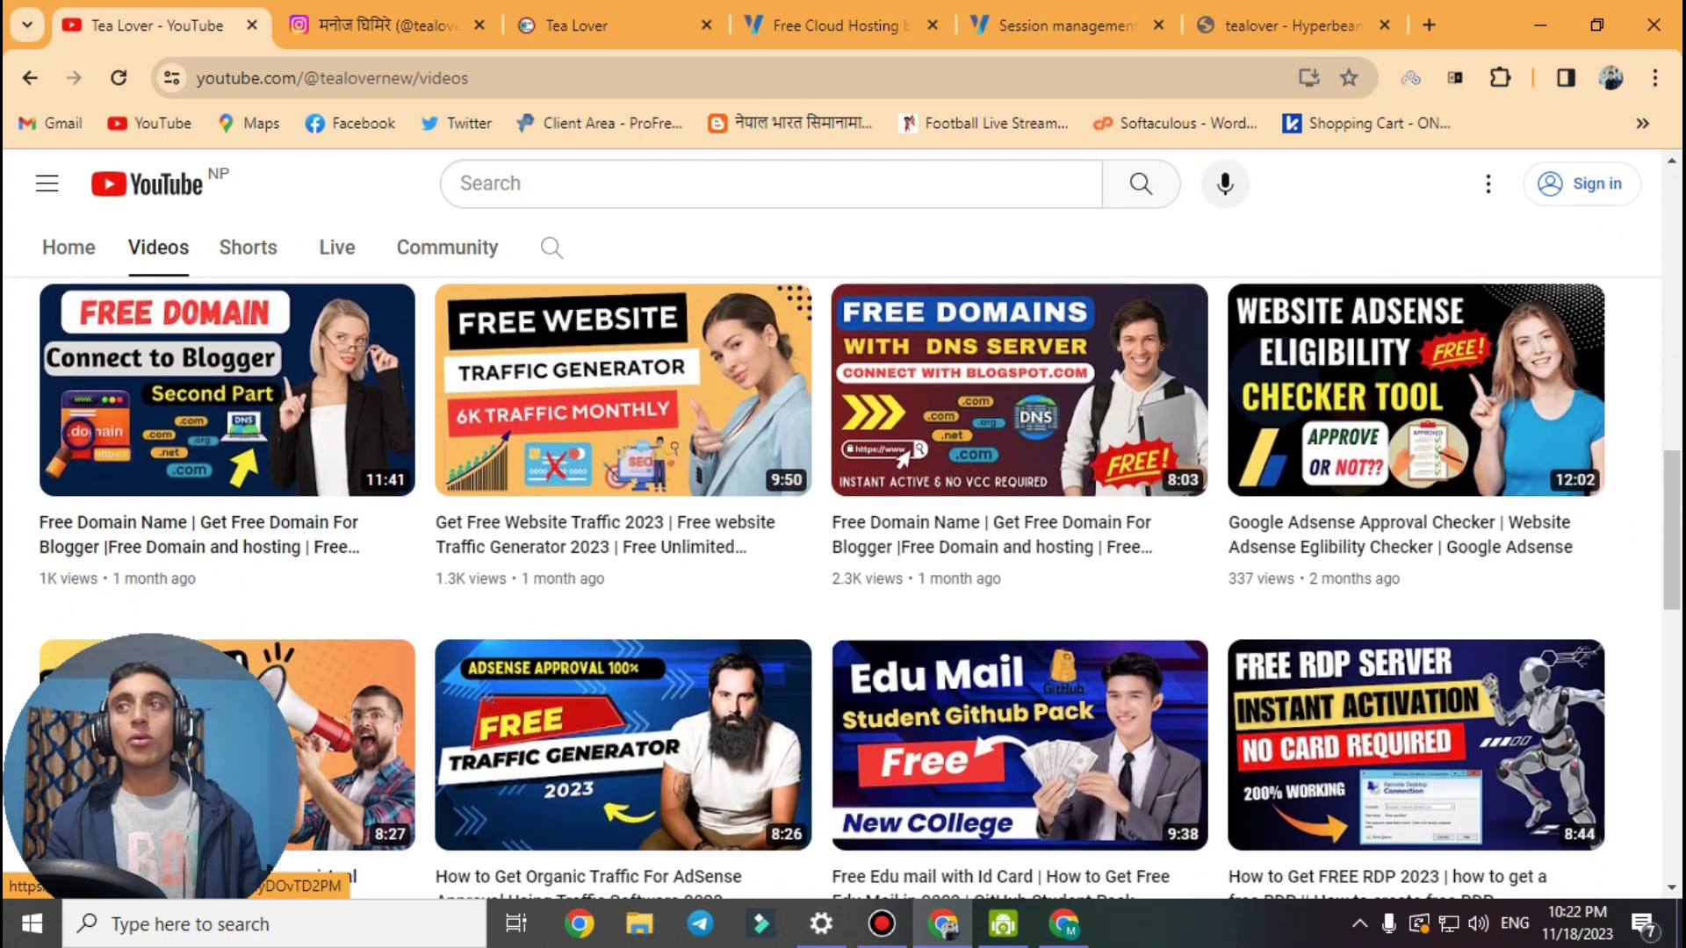
scroll(843, 588, "down", 2)
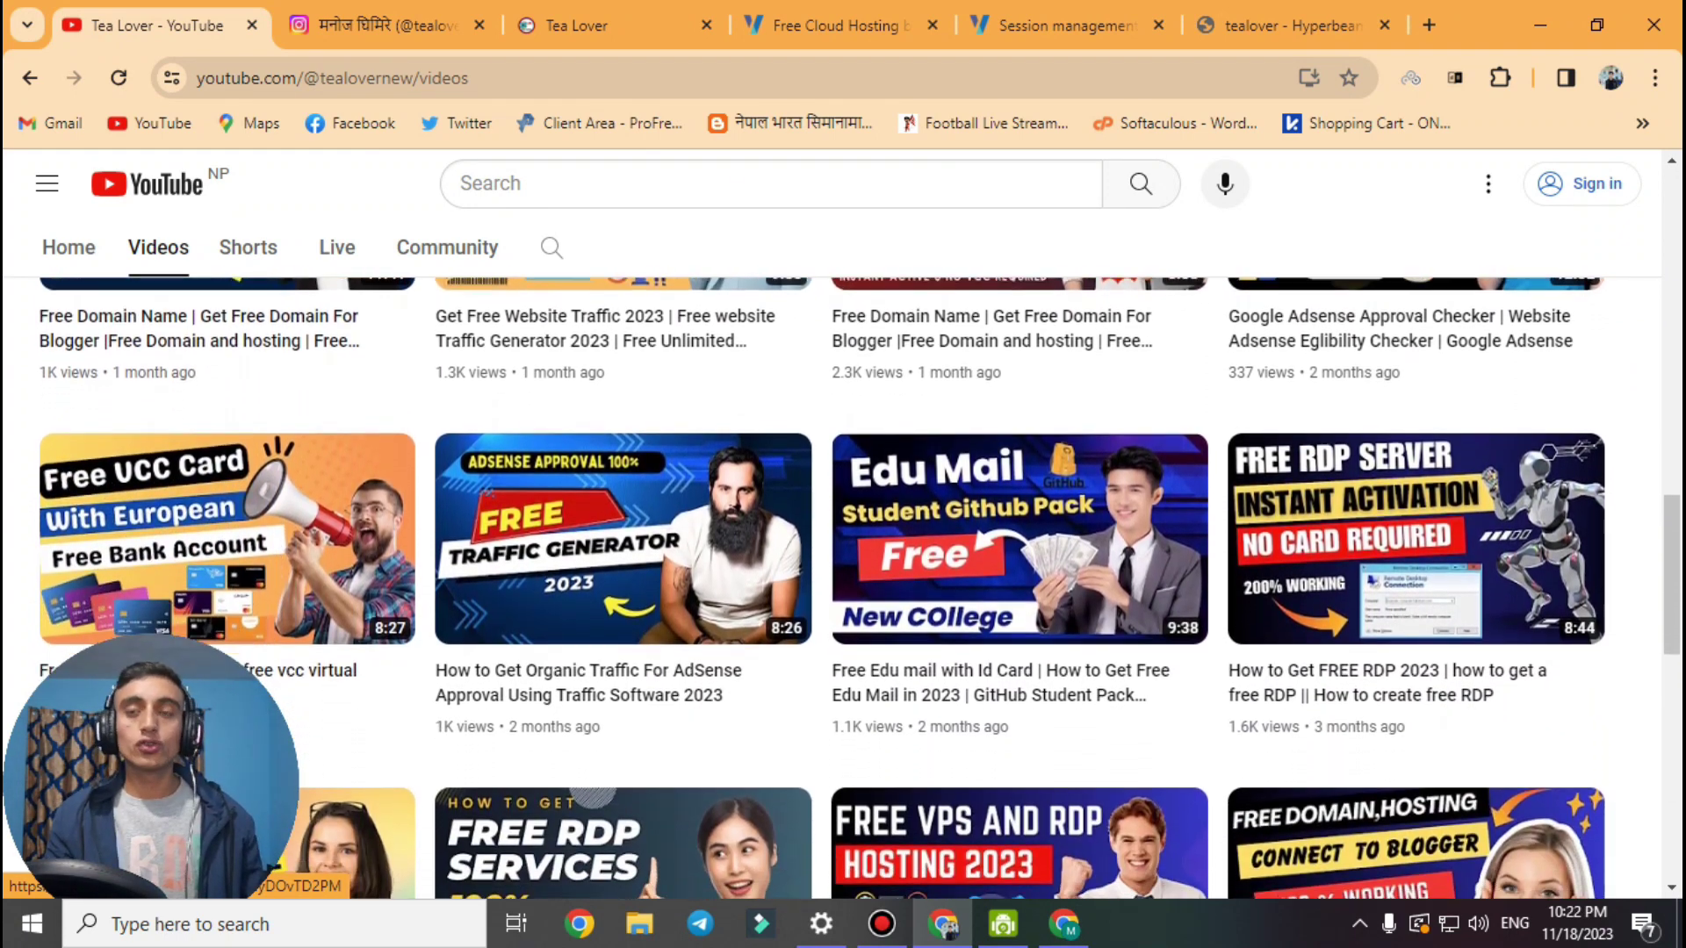
scroll(843, 588, "down", 5)
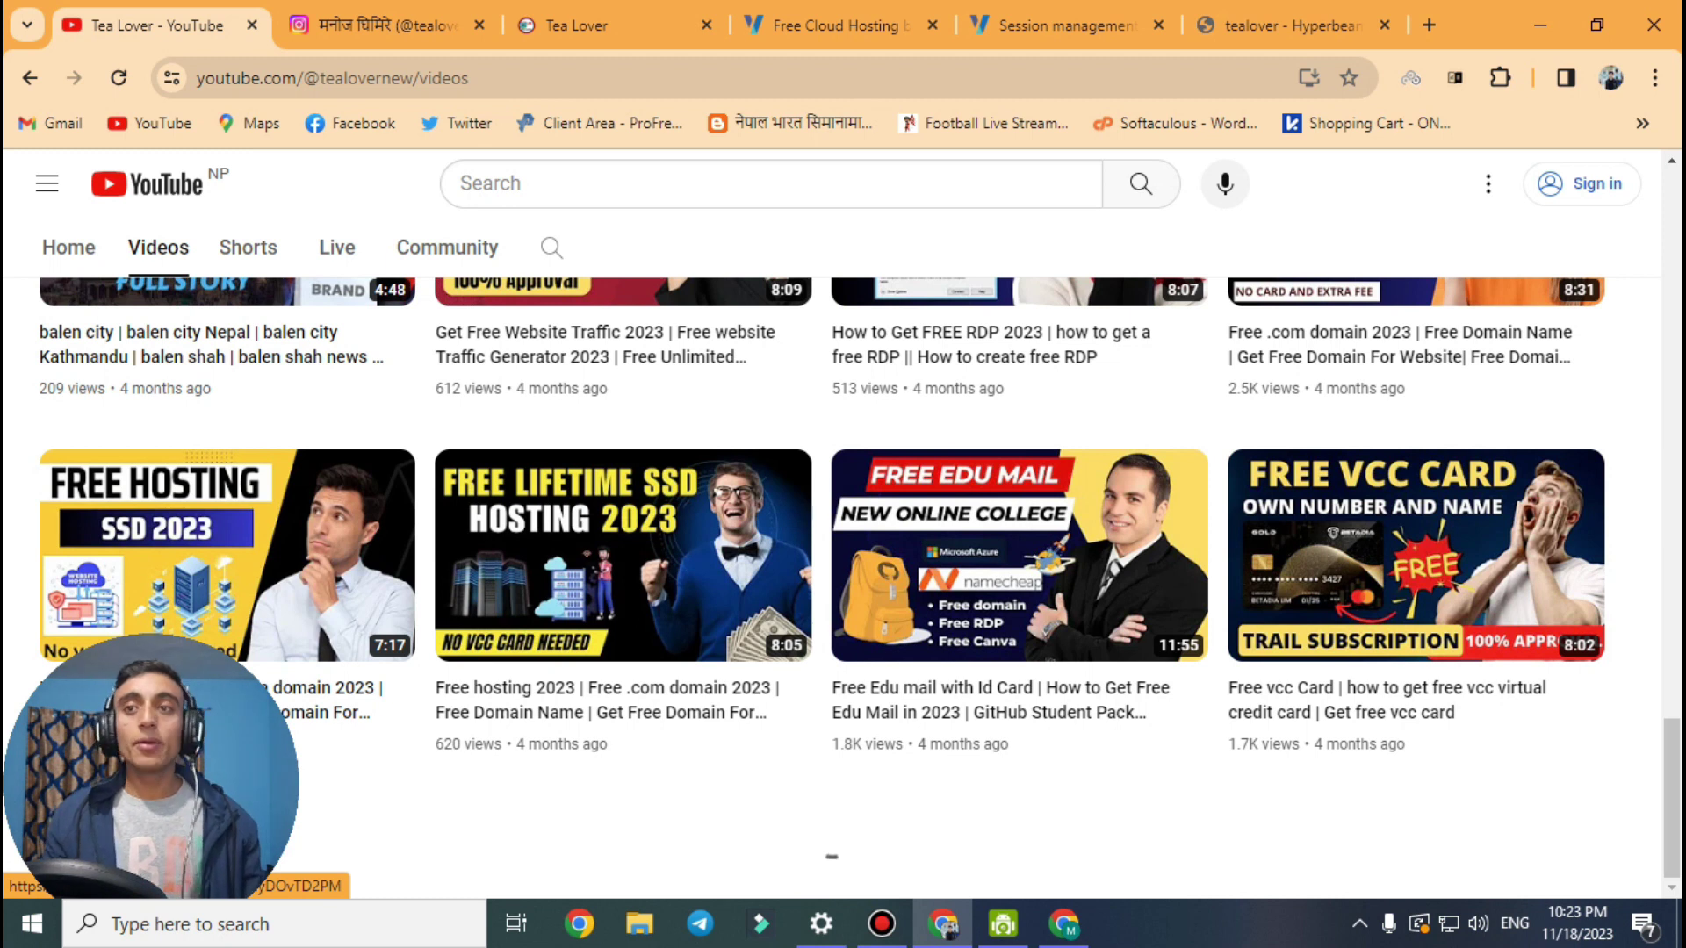